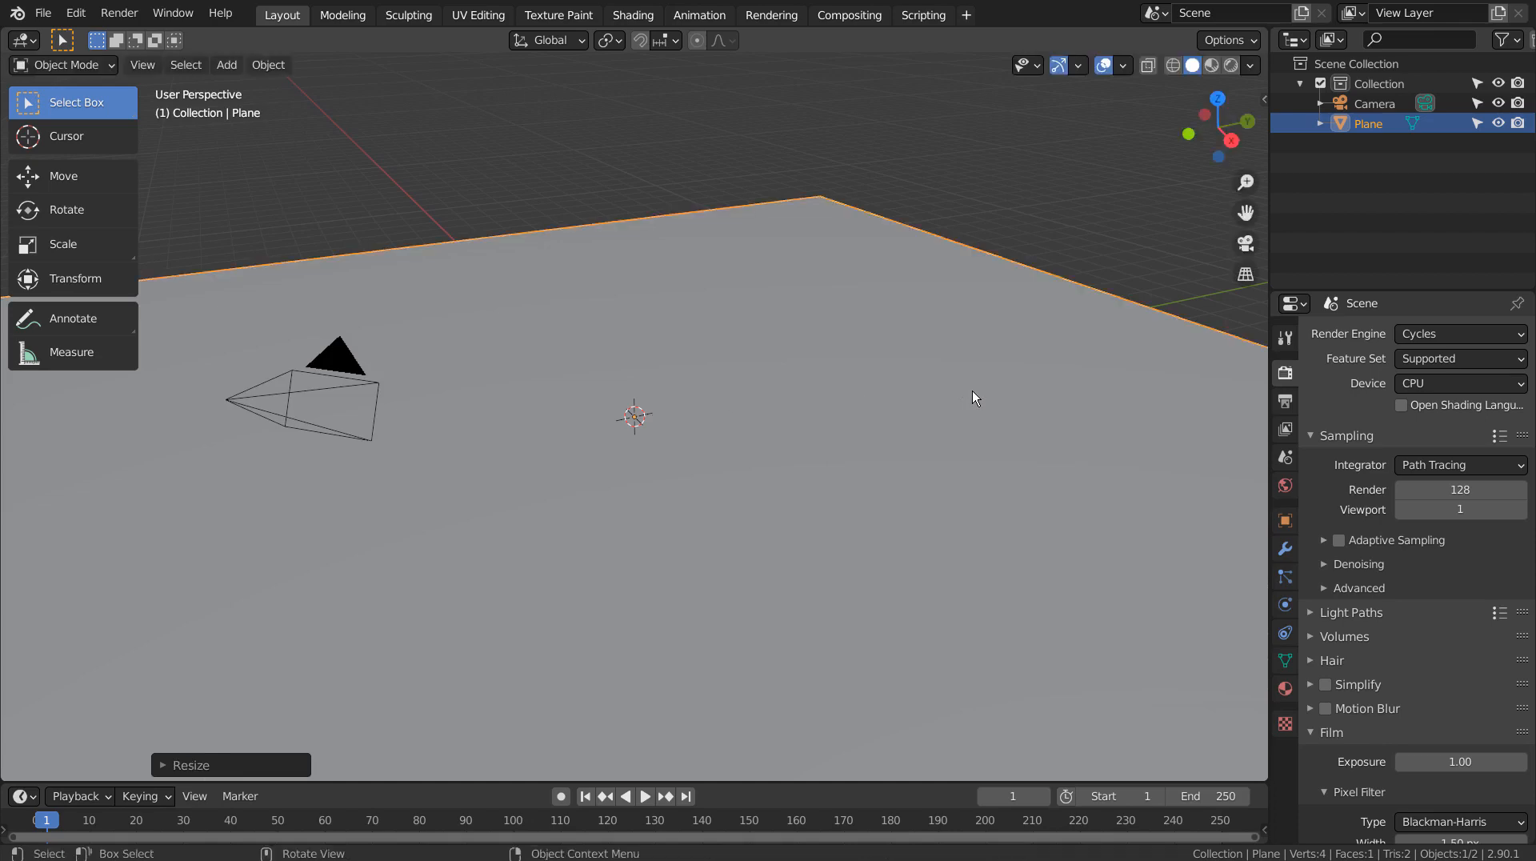
Add a second mesh plane at the scene's centre and scale it by 15 along the Y axis into a long strip.
{"action": "scroll", "coordinate": [972, 391], "scroll_direction": "down", "scroll_amount": 4}
{"action": "left_click", "coordinate": [1106, 334]}
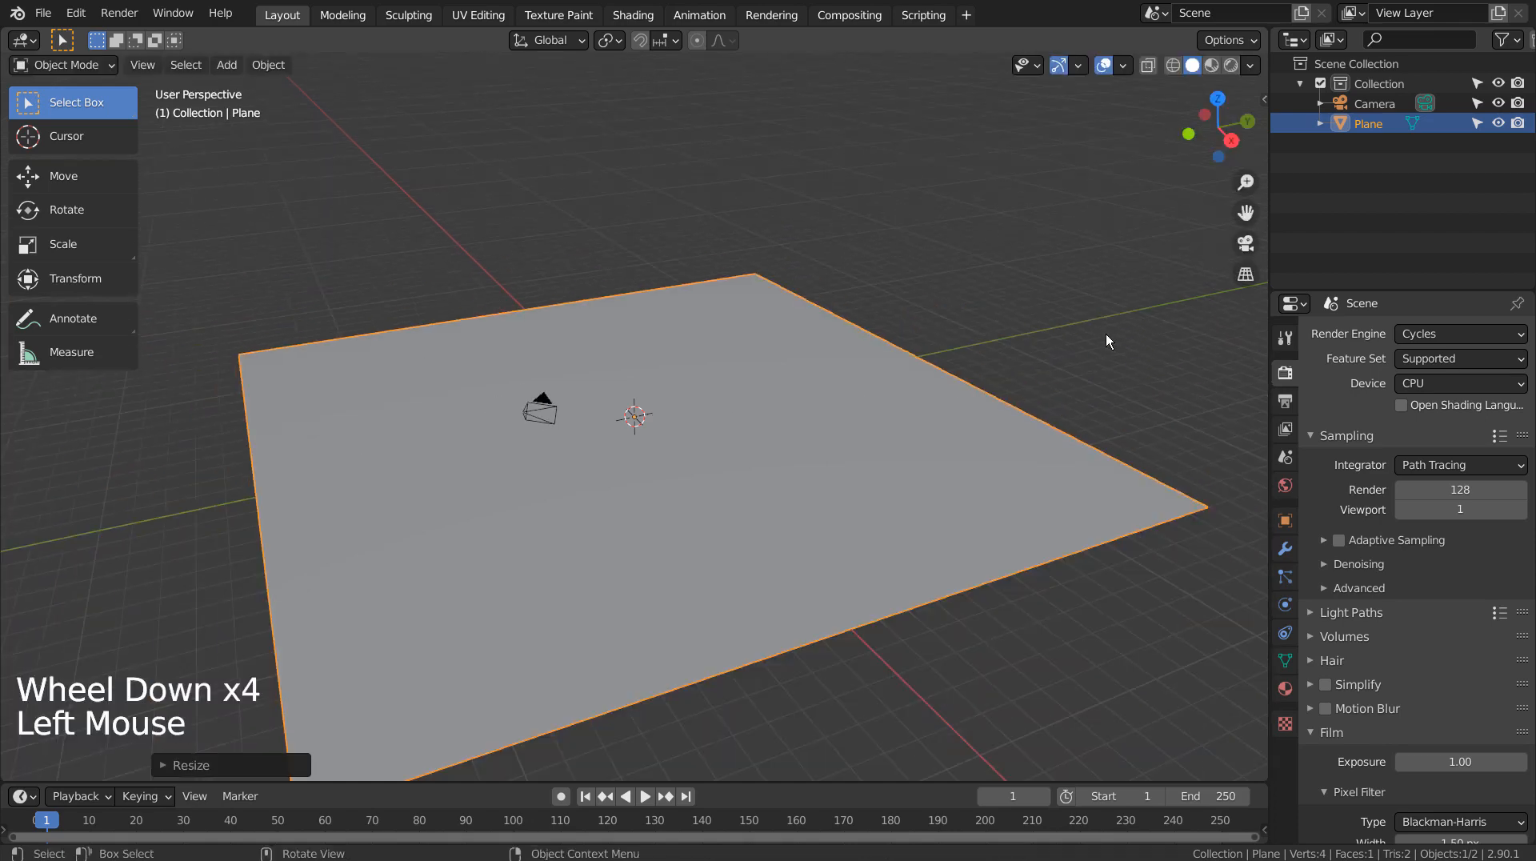
{"action": "key", "text": "shift+a"}
{"action": "mouse_move", "coordinate": [1105, 334]}
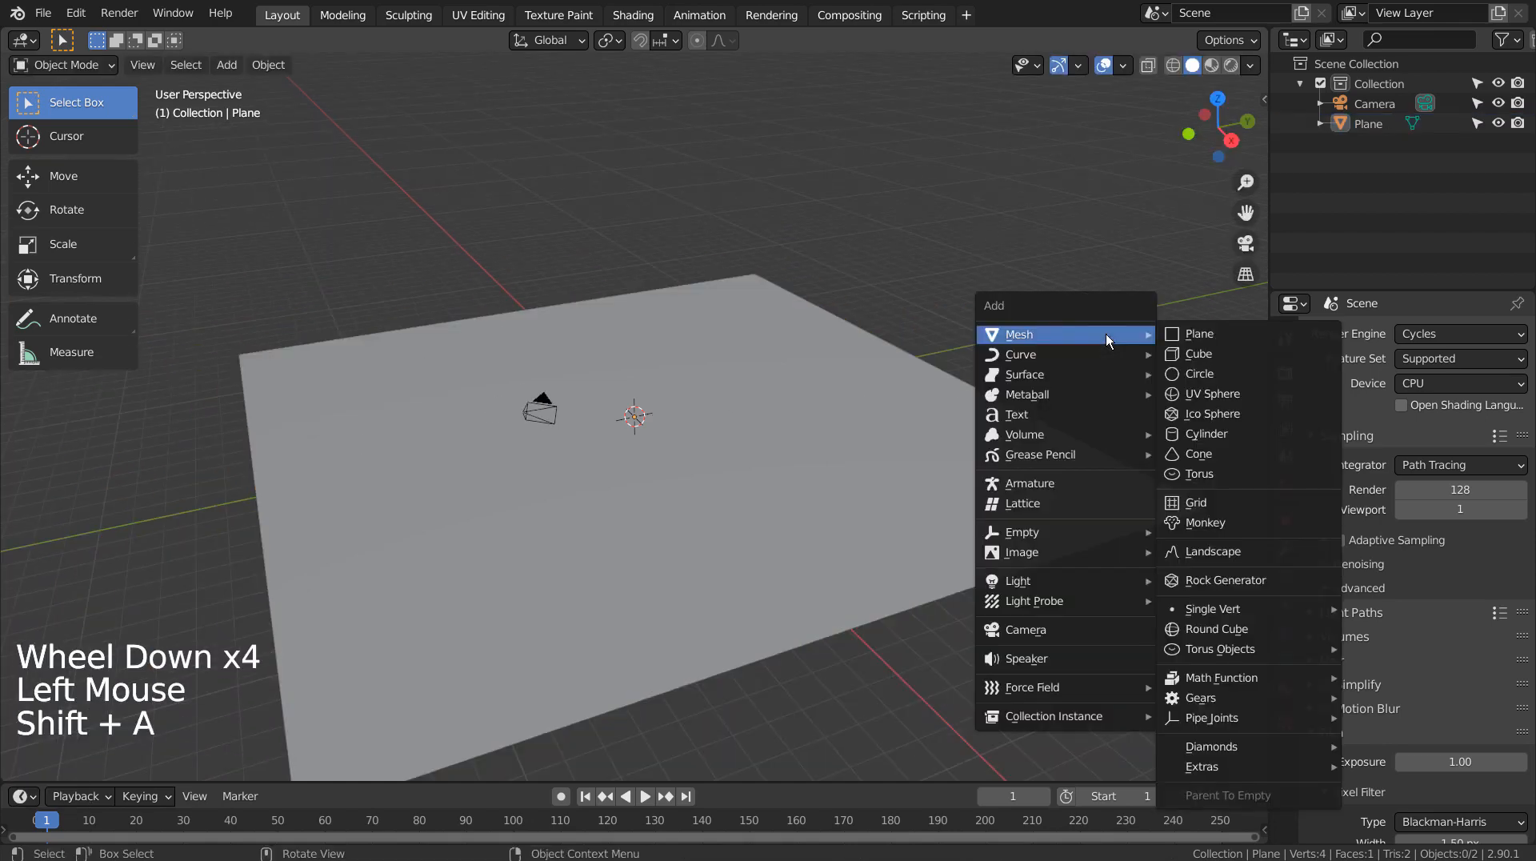
{"action": "left_click", "coordinate": [1179, 332]}
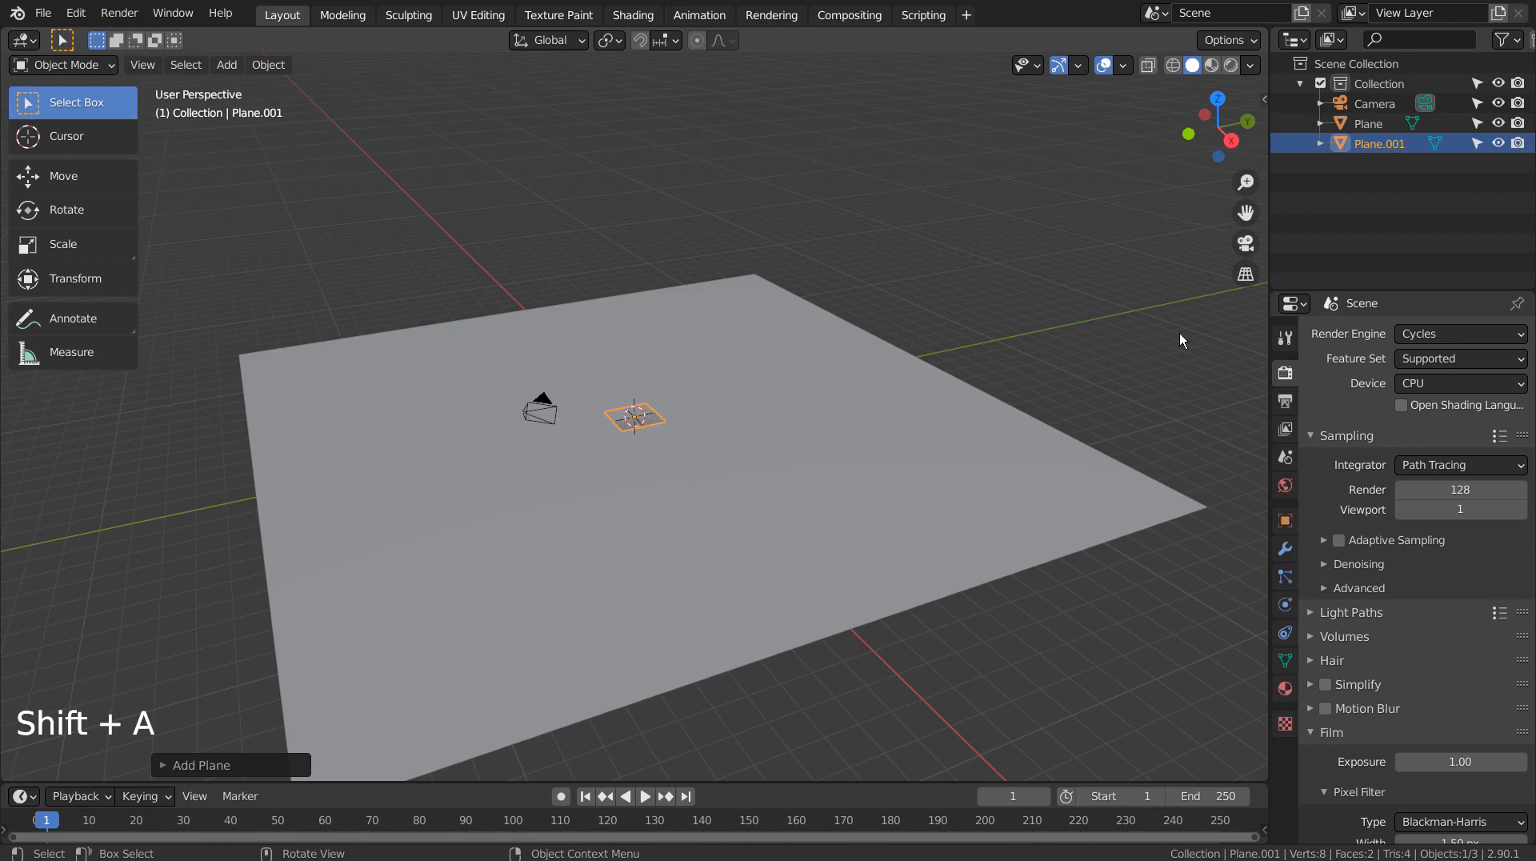
{"action": "key", "text": "s"}
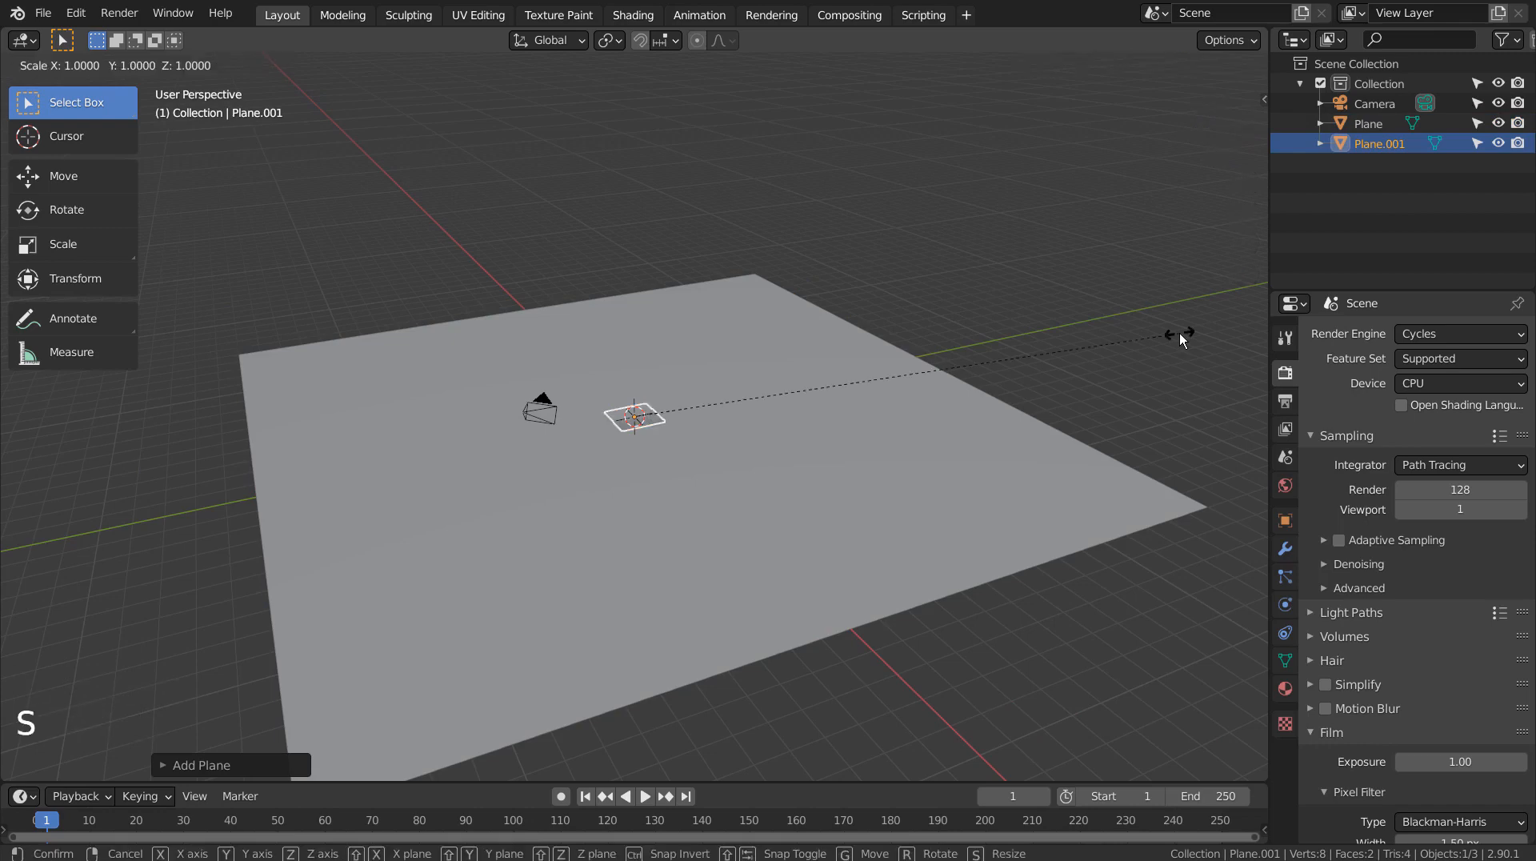
{"action": "key", "text": "y"}
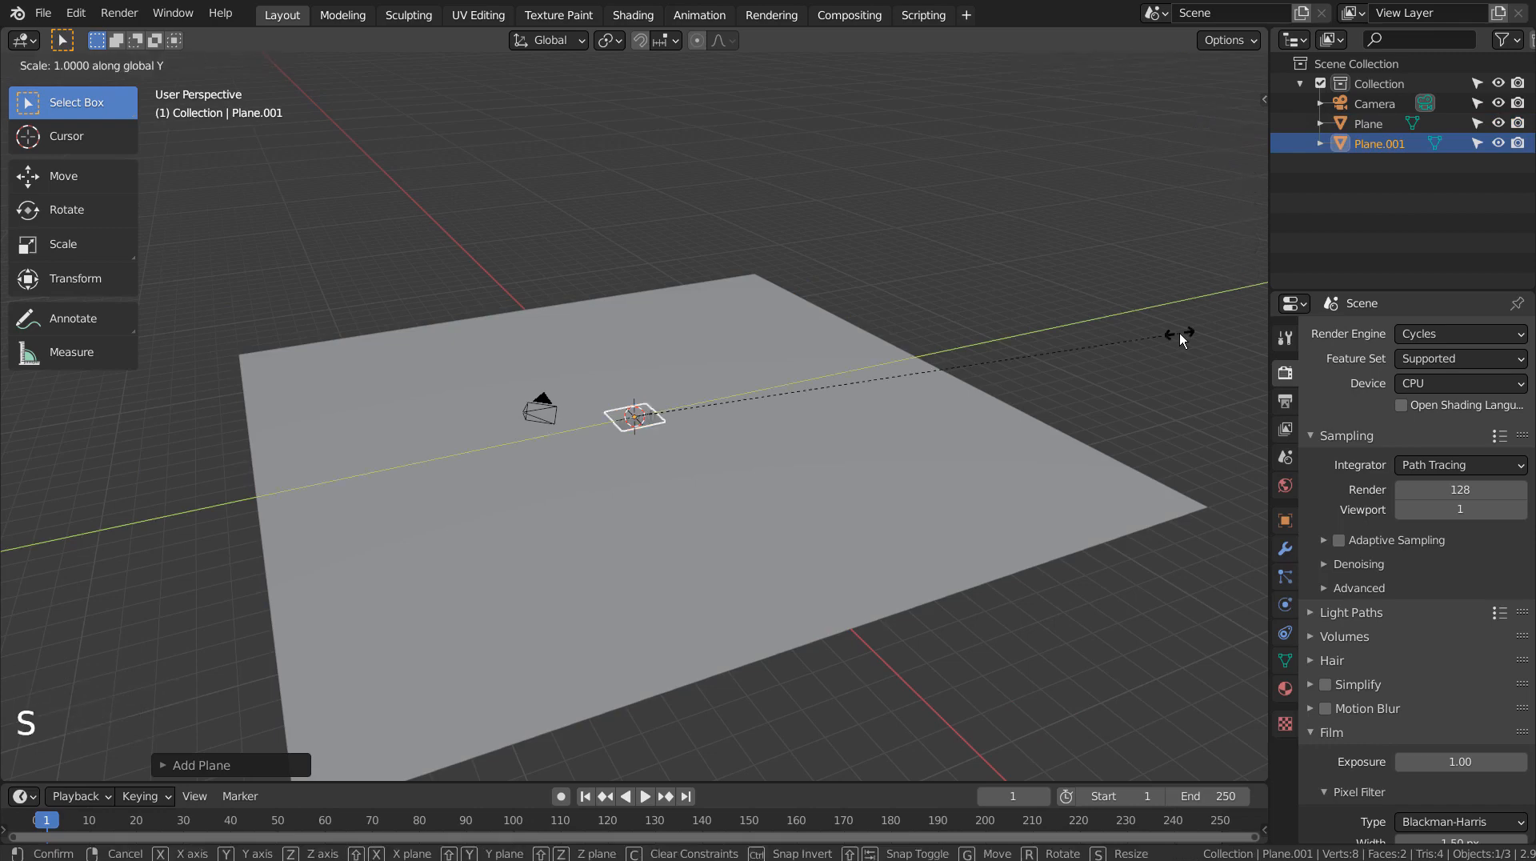
{"action": "type", "text": "15"}
{"action": "key", "text": "Return"}
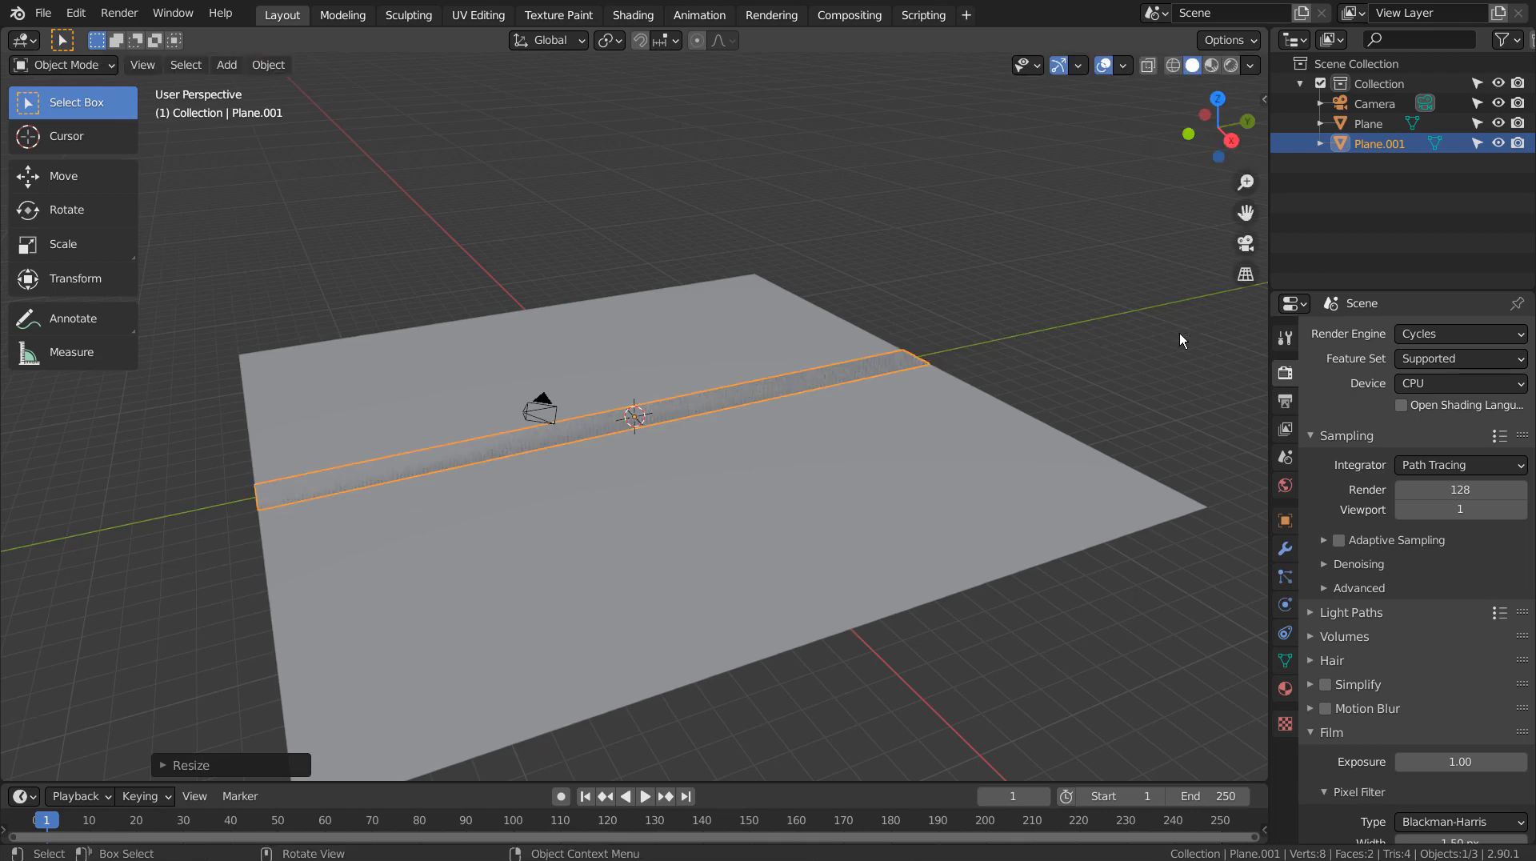
Rotate the strip 90° about the X axis to stand upright and move it along Y towards the floor's far edge.
{"action": "type", "text": "rx90"}
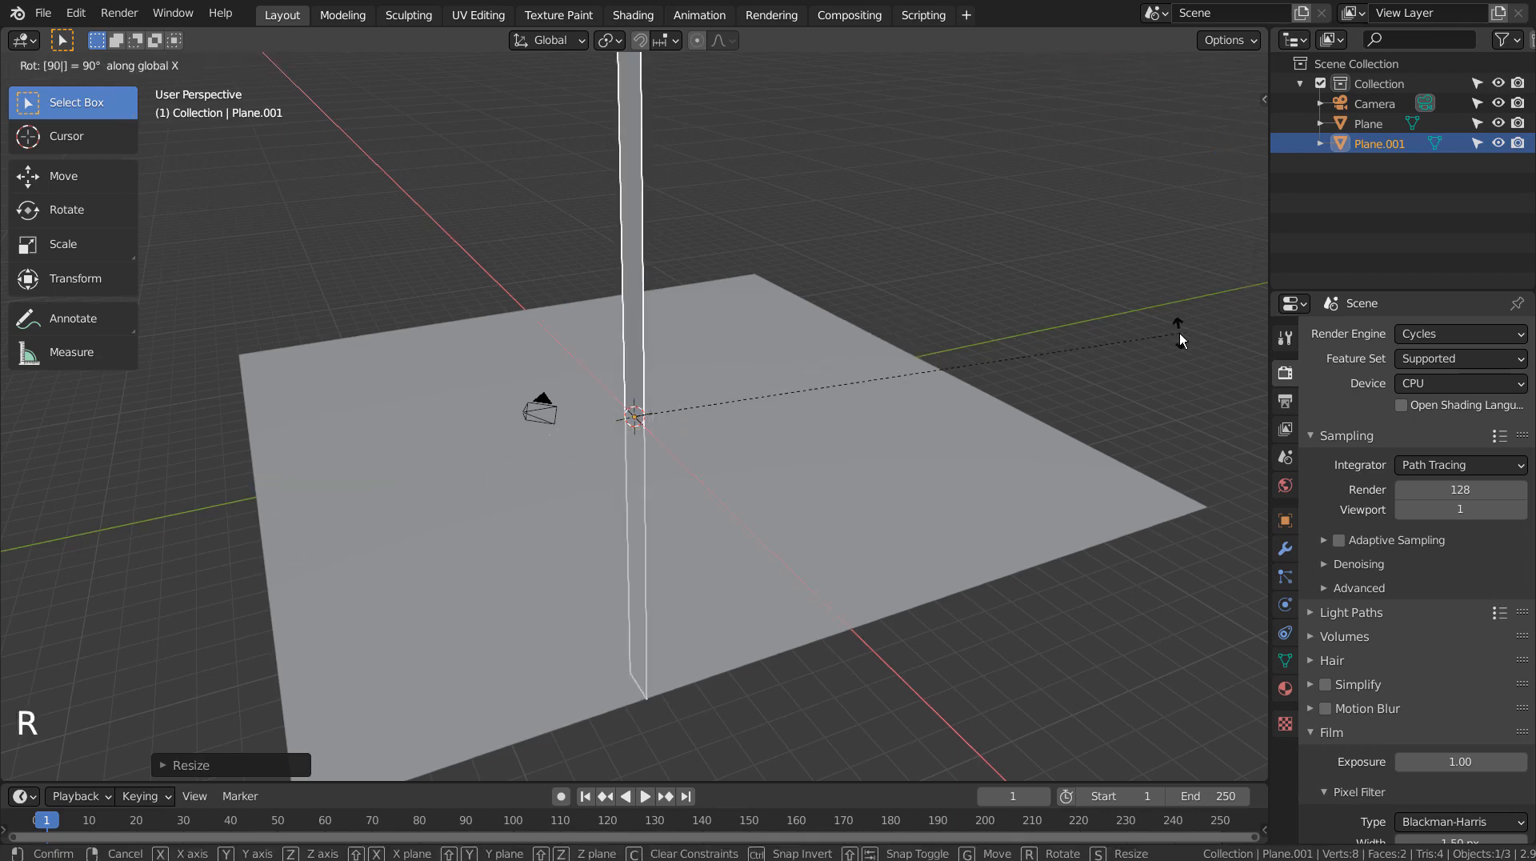
{"action": "key", "text": "Return"}
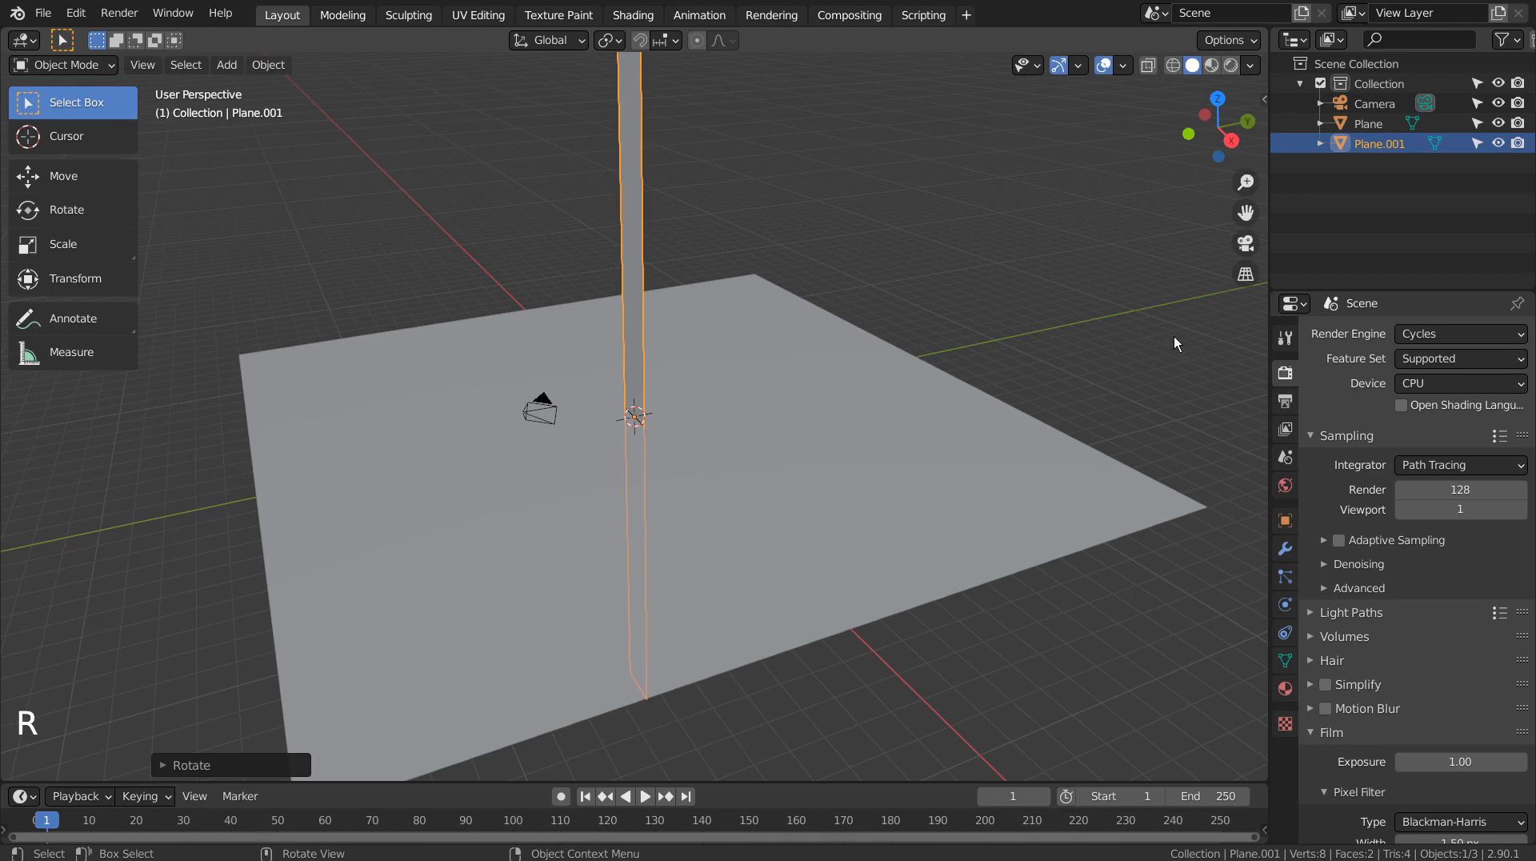
{"action": "key", "text": "g"}
{"action": "key", "text": "y"}
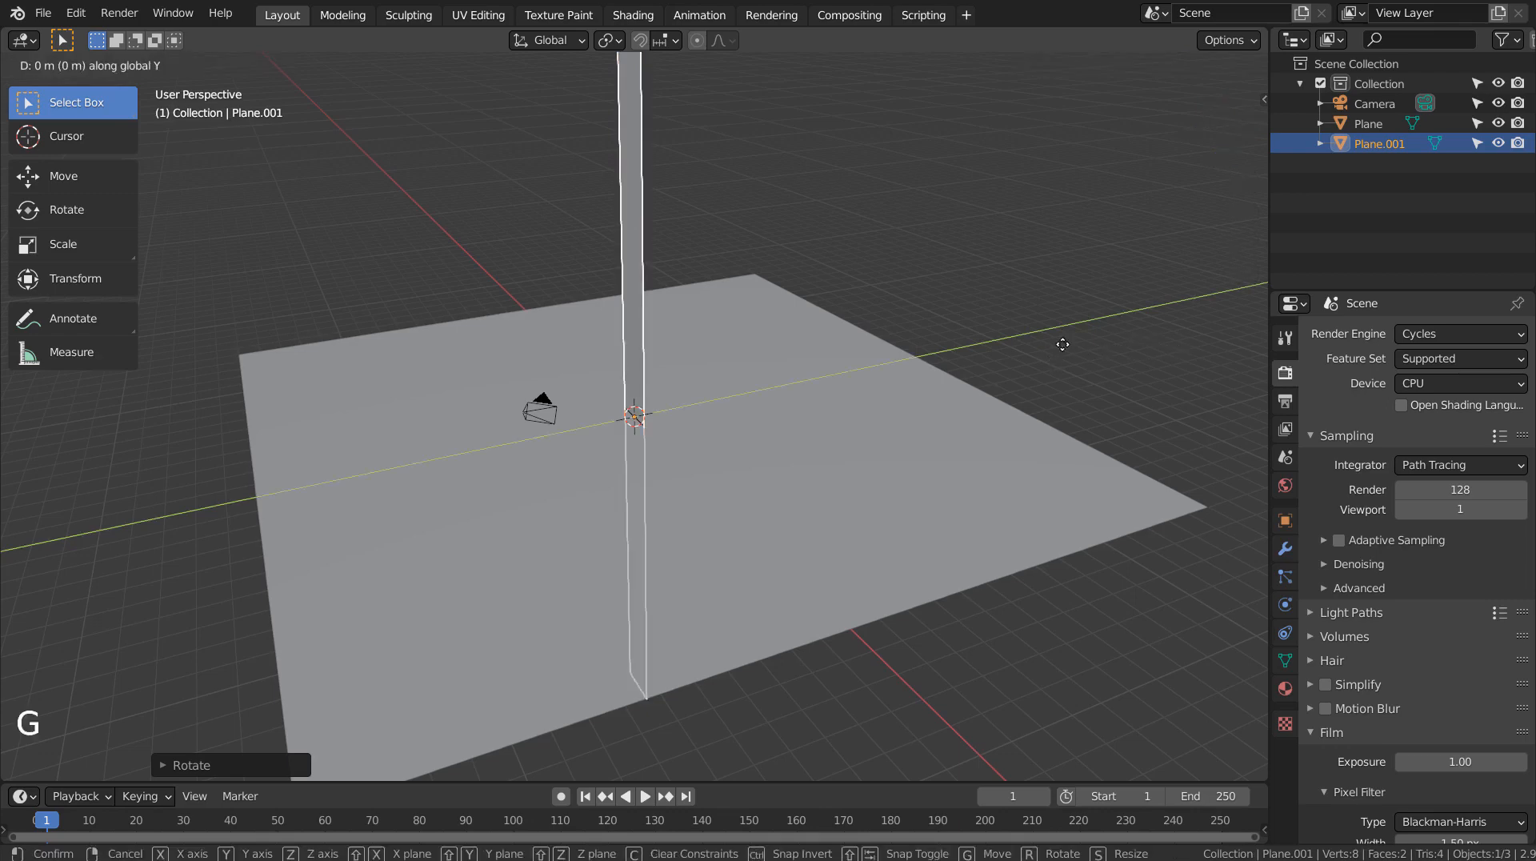
{"action": "left_click", "coordinate": [140, 305]}
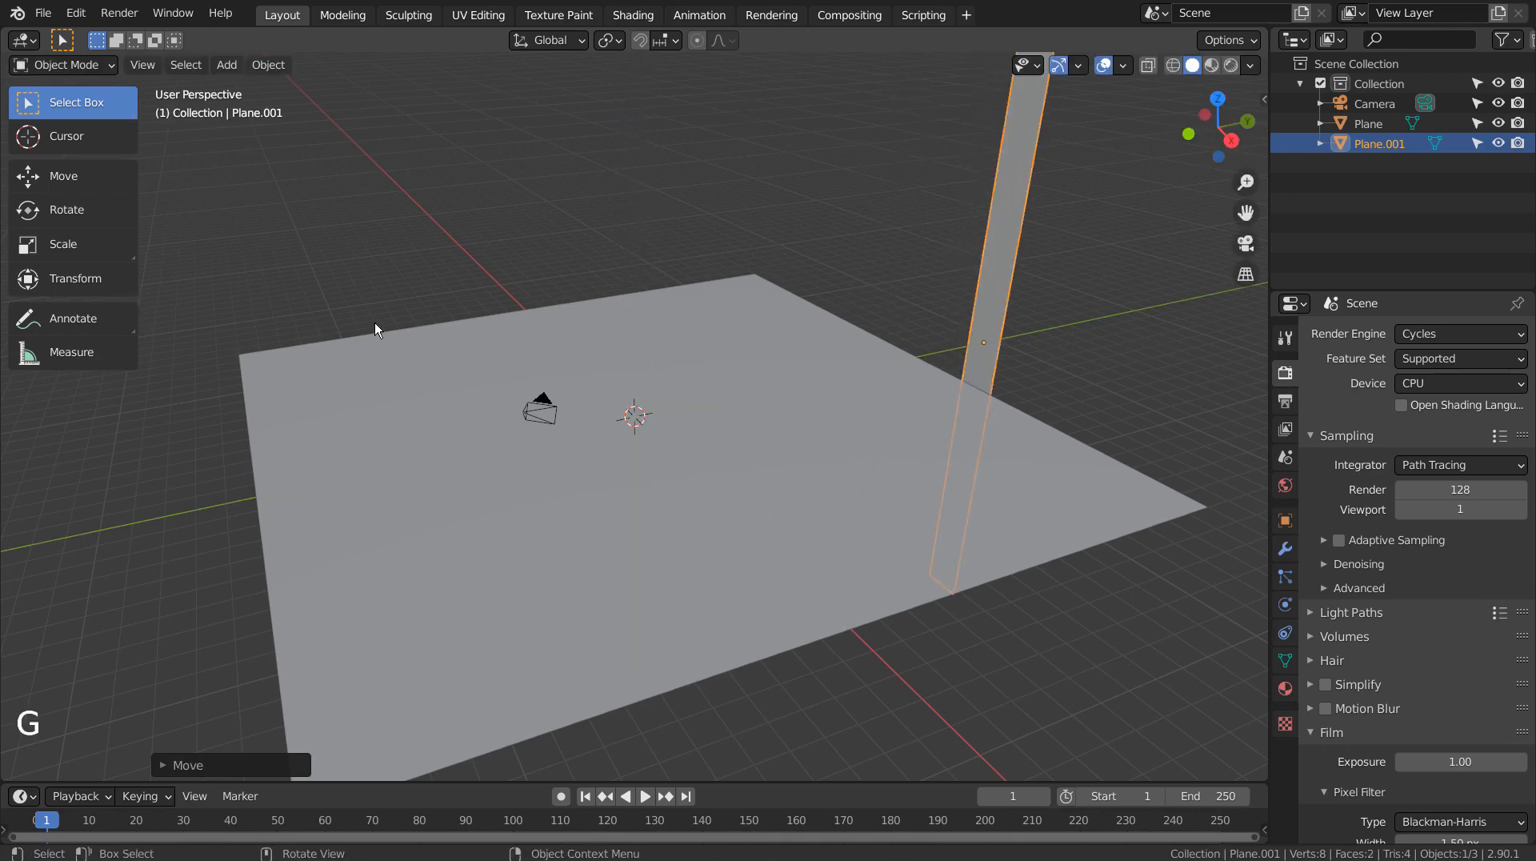
{"action": "middle_click_drag", "start_coordinate": [374, 323], "coordinate": [536, 333]}
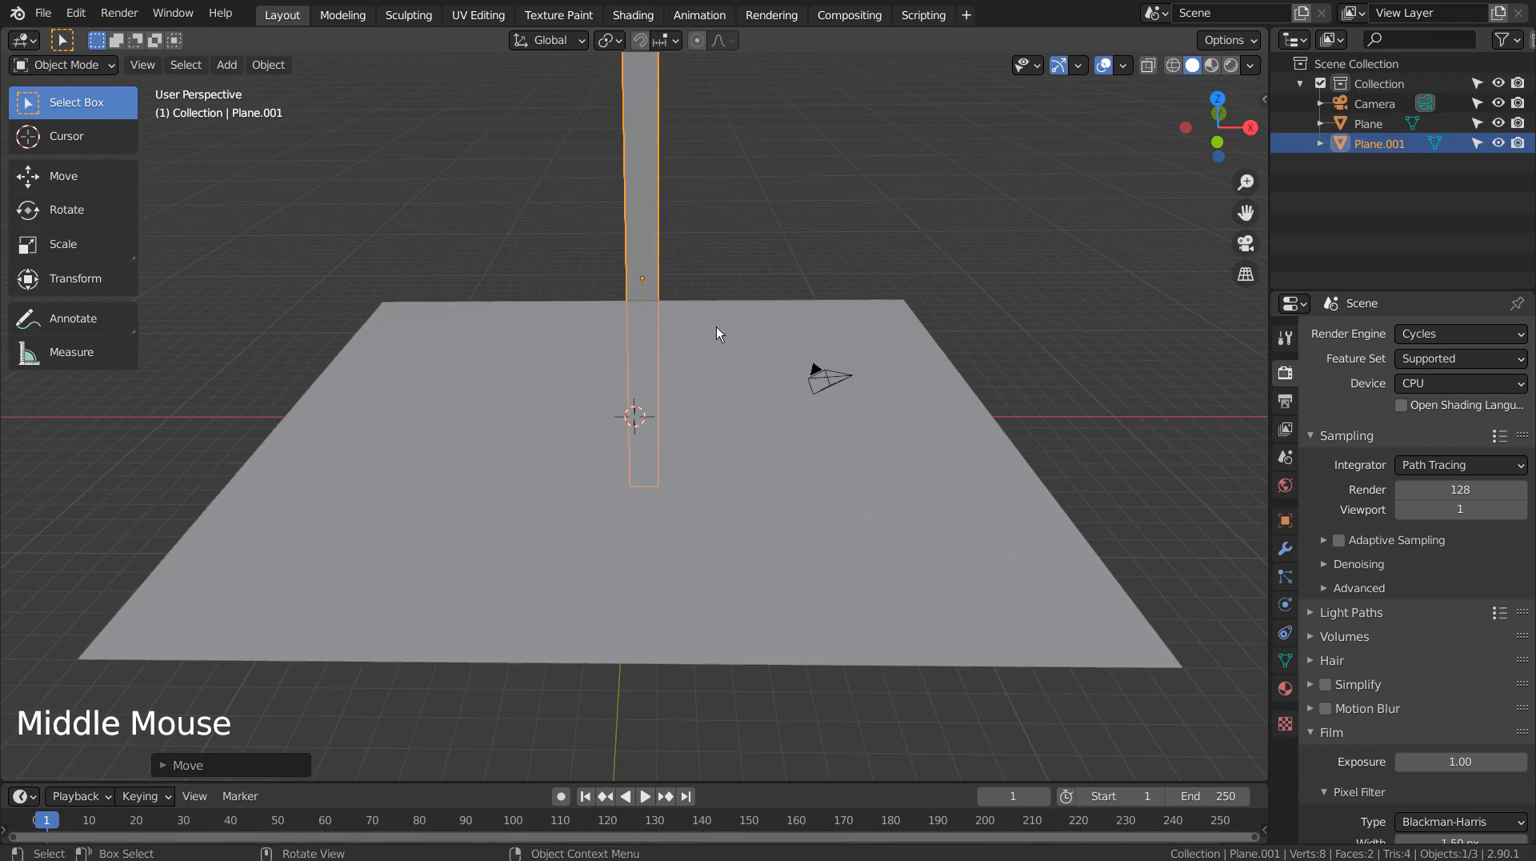
Give the upright strip a new material with an Emission surface and a strength of 5.
{"action": "left_click", "coordinate": [1285, 690]}
{"action": "left_click", "coordinate": [1403, 399]}
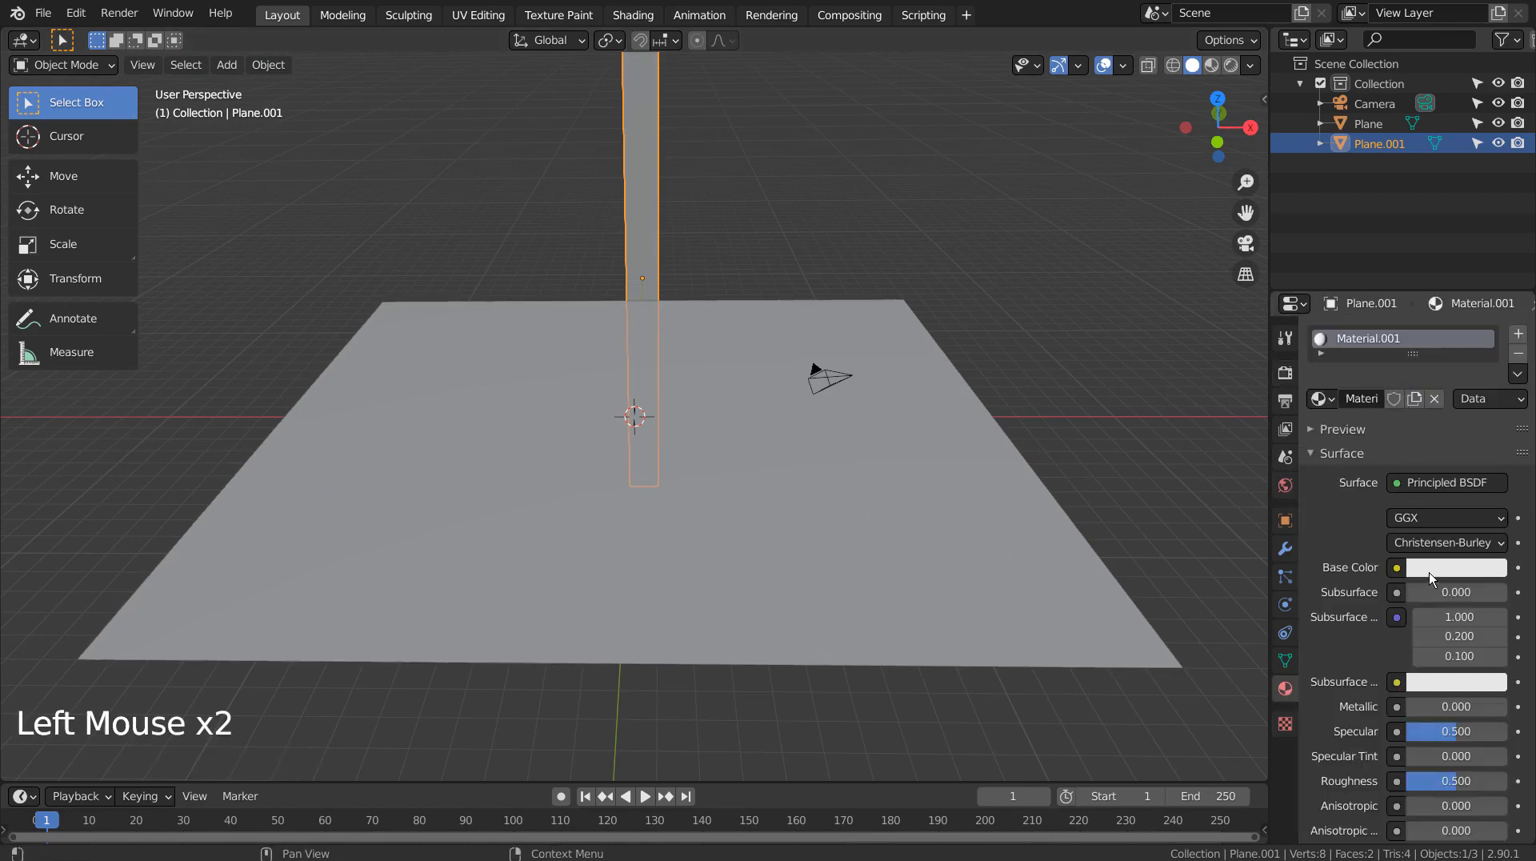
{"action": "left_click", "coordinate": [1414, 481]}
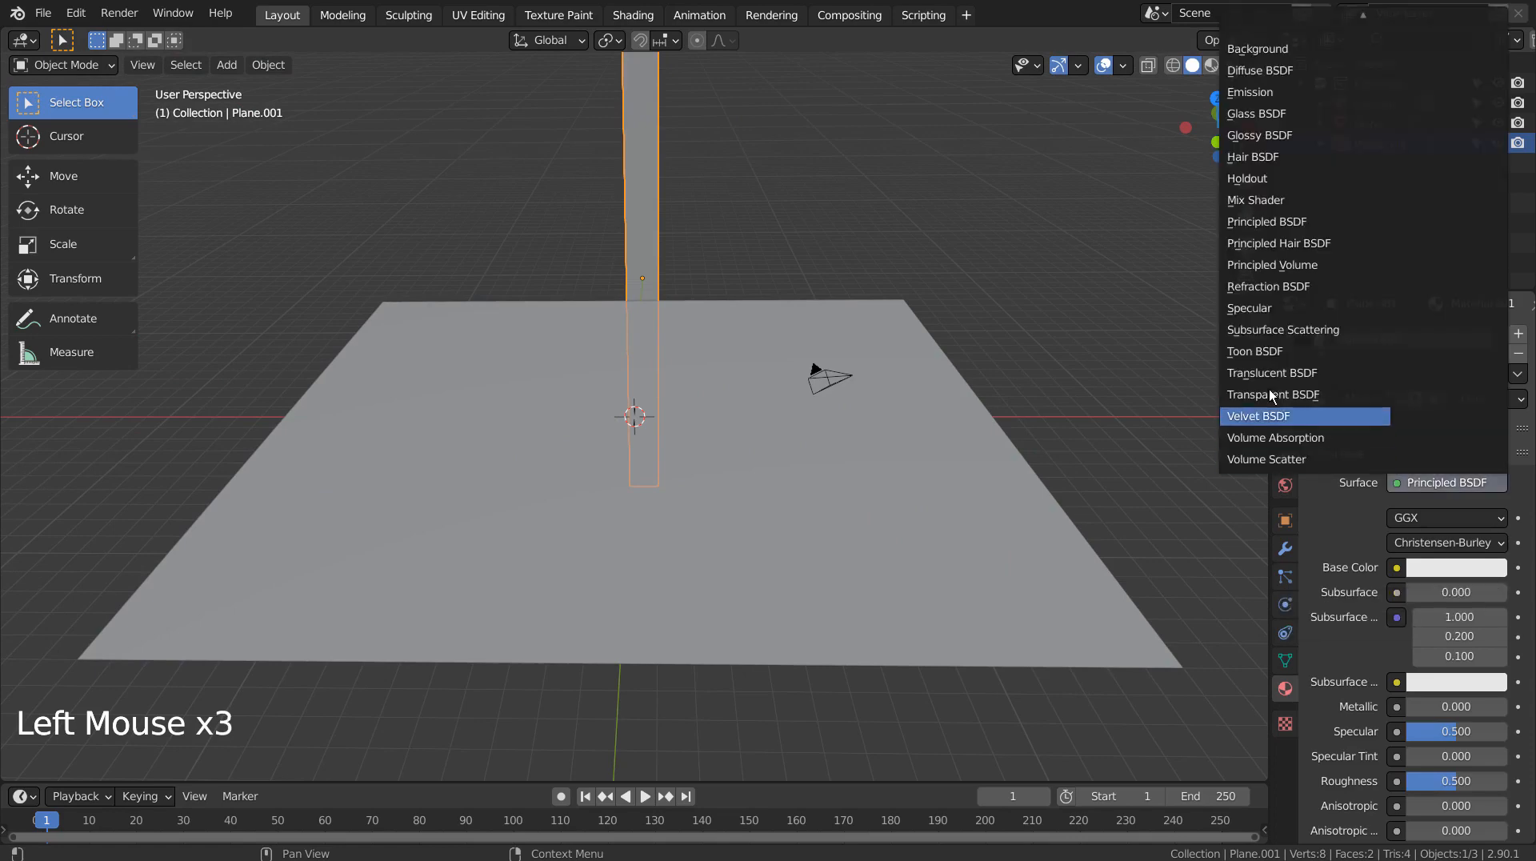
{"action": "left_click", "coordinate": [1316, 92]}
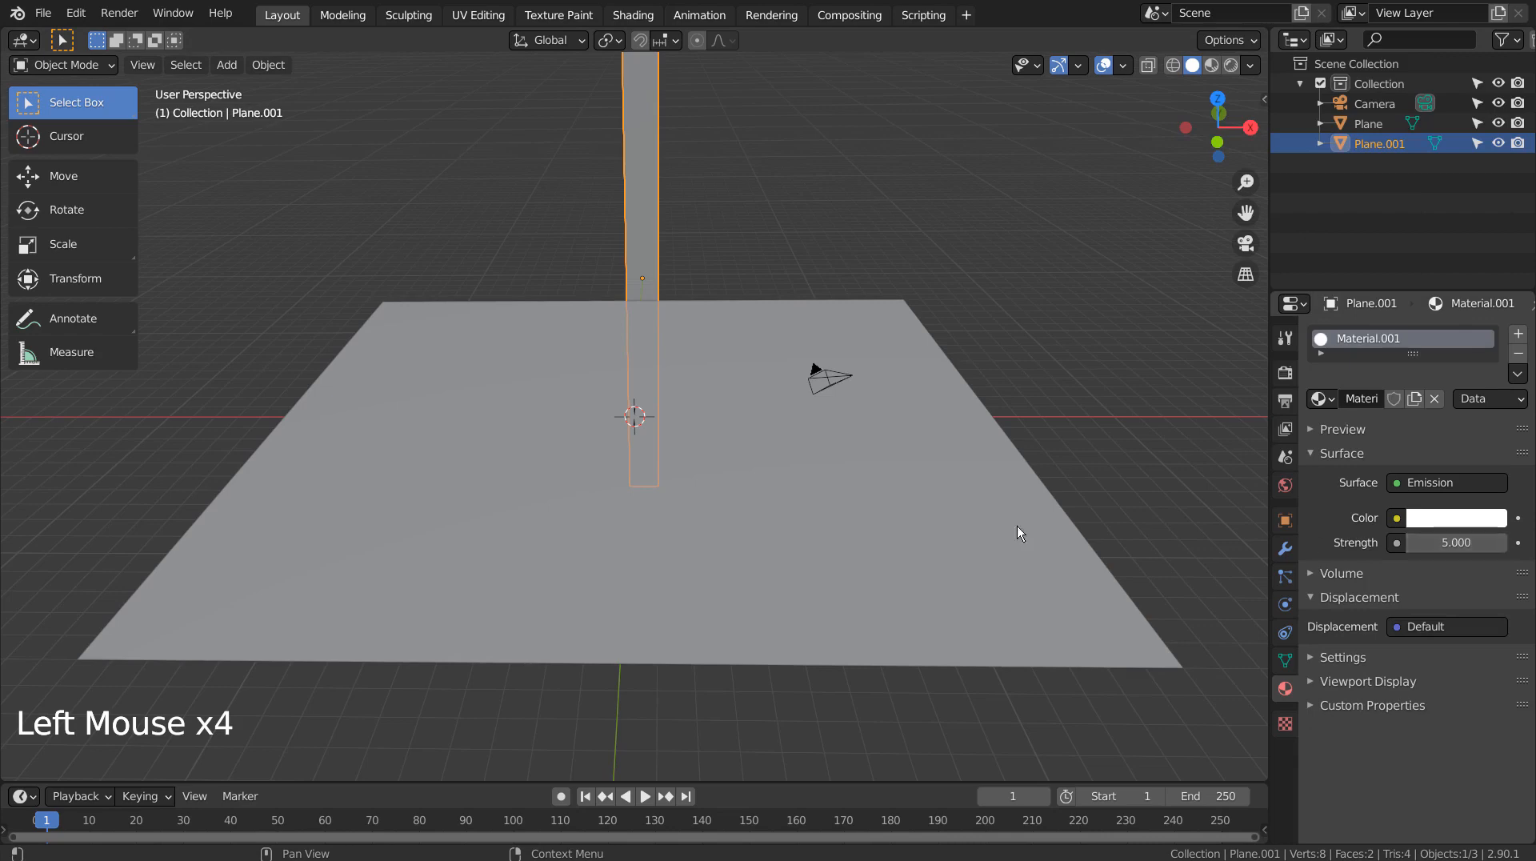
Select the large floor plane and create a new material for it.
{"action": "middle_click_drag", "start_coordinate": [908, 531], "coordinate": [1025, 491]}
{"action": "middle_click", "coordinate": [854, 543]}
{"action": "left_click", "coordinate": [955, 458]}
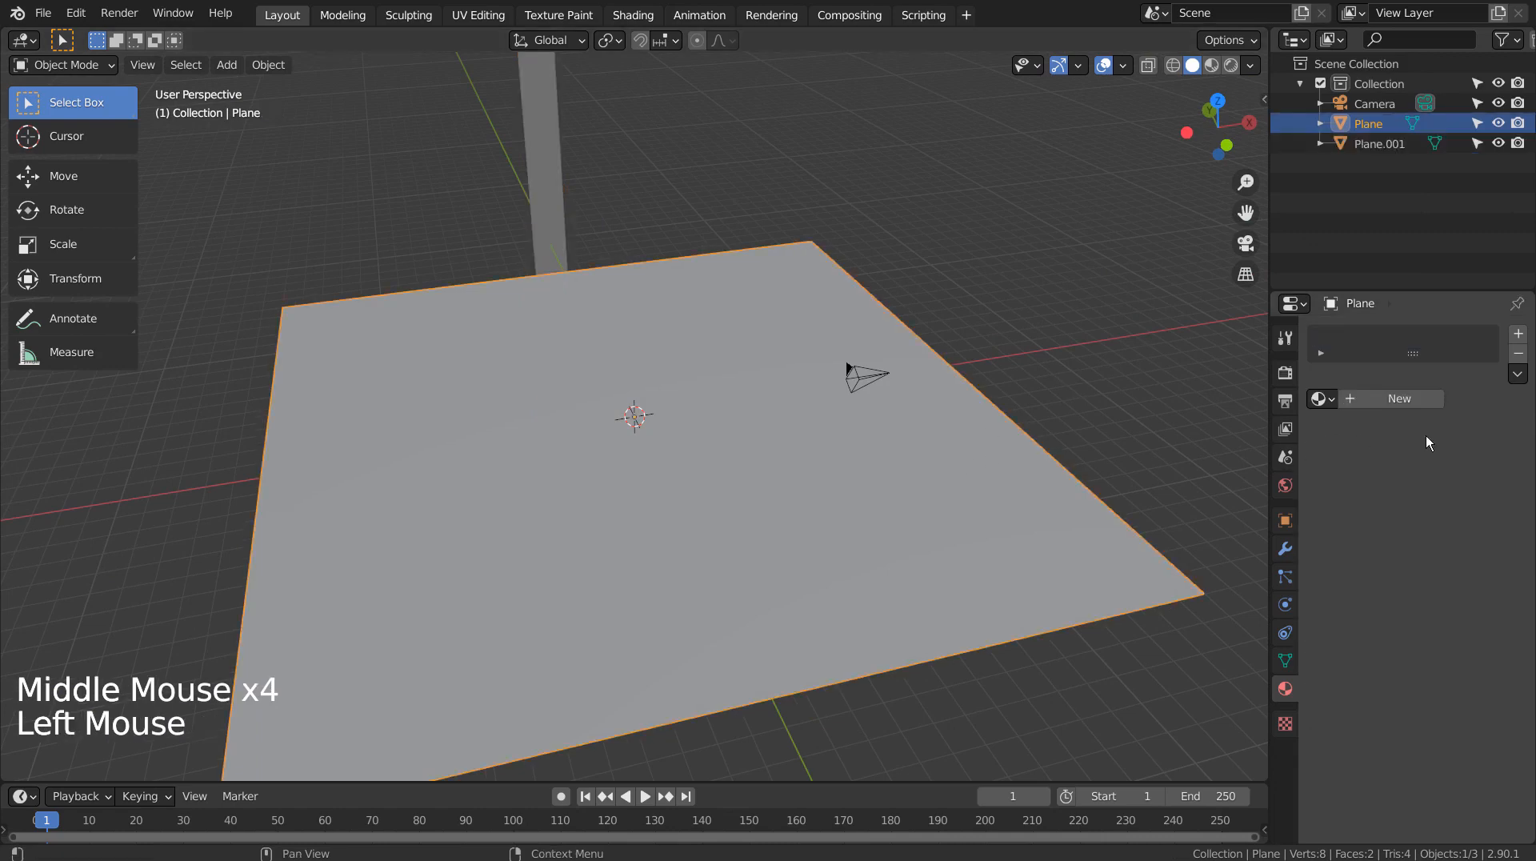
{"action": "left_click", "coordinate": [1427, 399]}
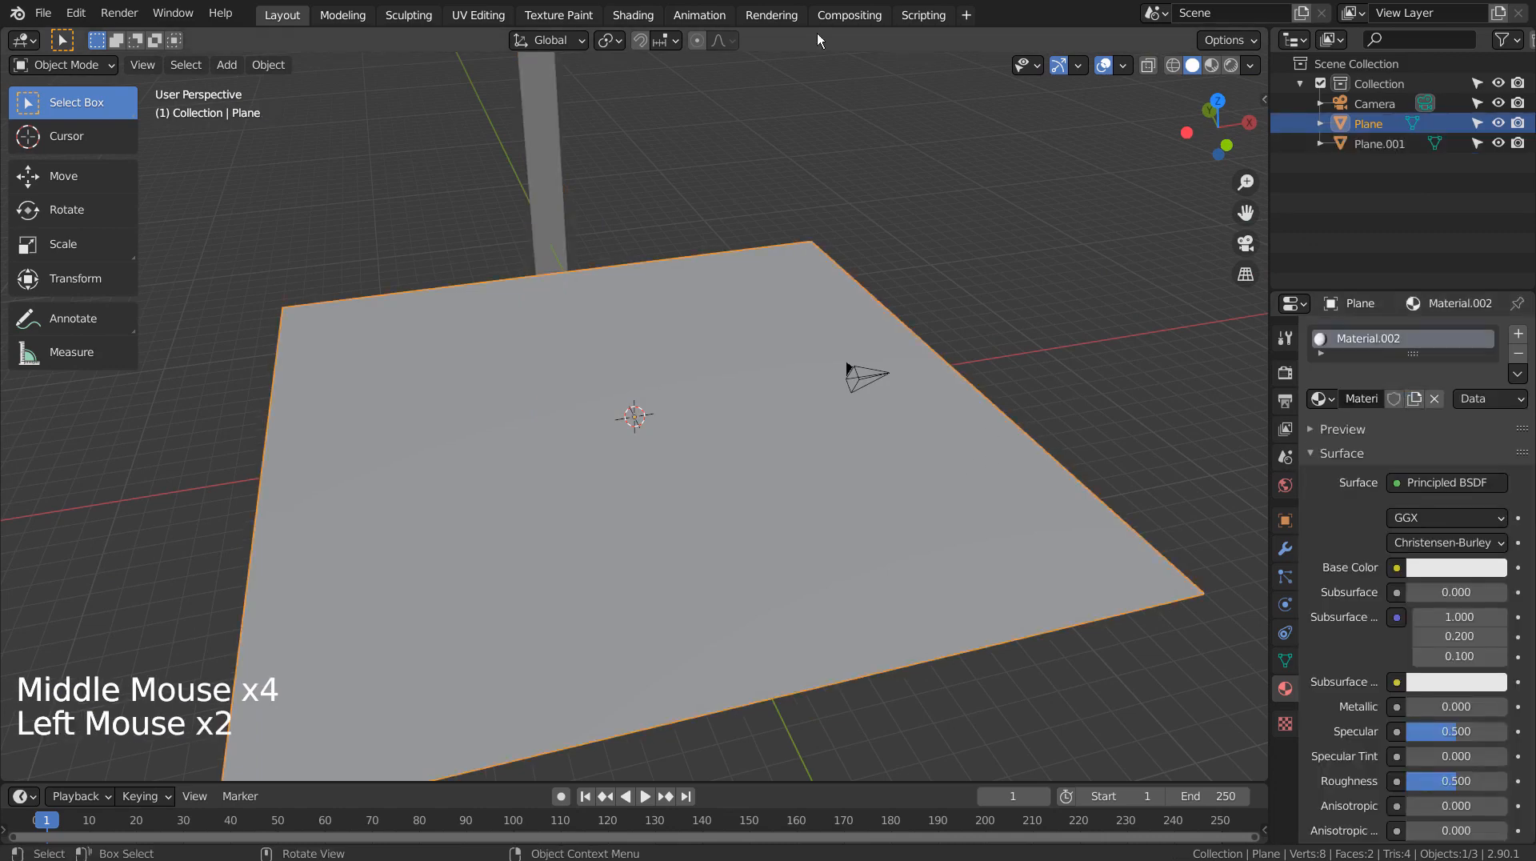
In the Shading workspace, run Principled Texture Setup on the floor's Principled BSDF with the four Tiles35 images (col, disp, nrm, rgh) from the textures folder.
{"action": "left_click", "coordinate": [638, 16]}
{"action": "left_click", "coordinate": [707, 574]}
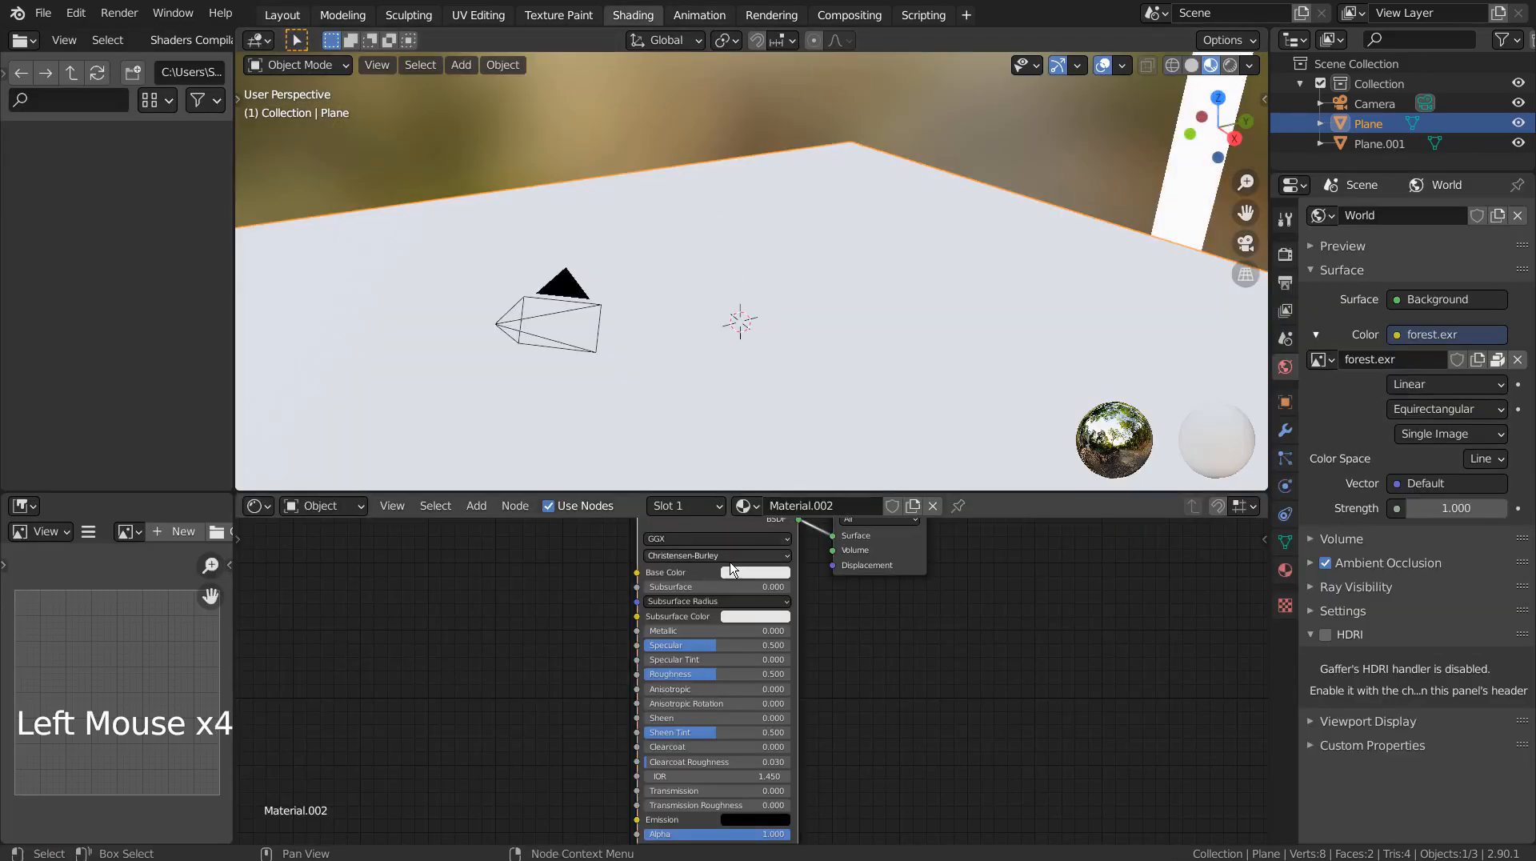
{"action": "key", "text": "ctrl+shift+t"}
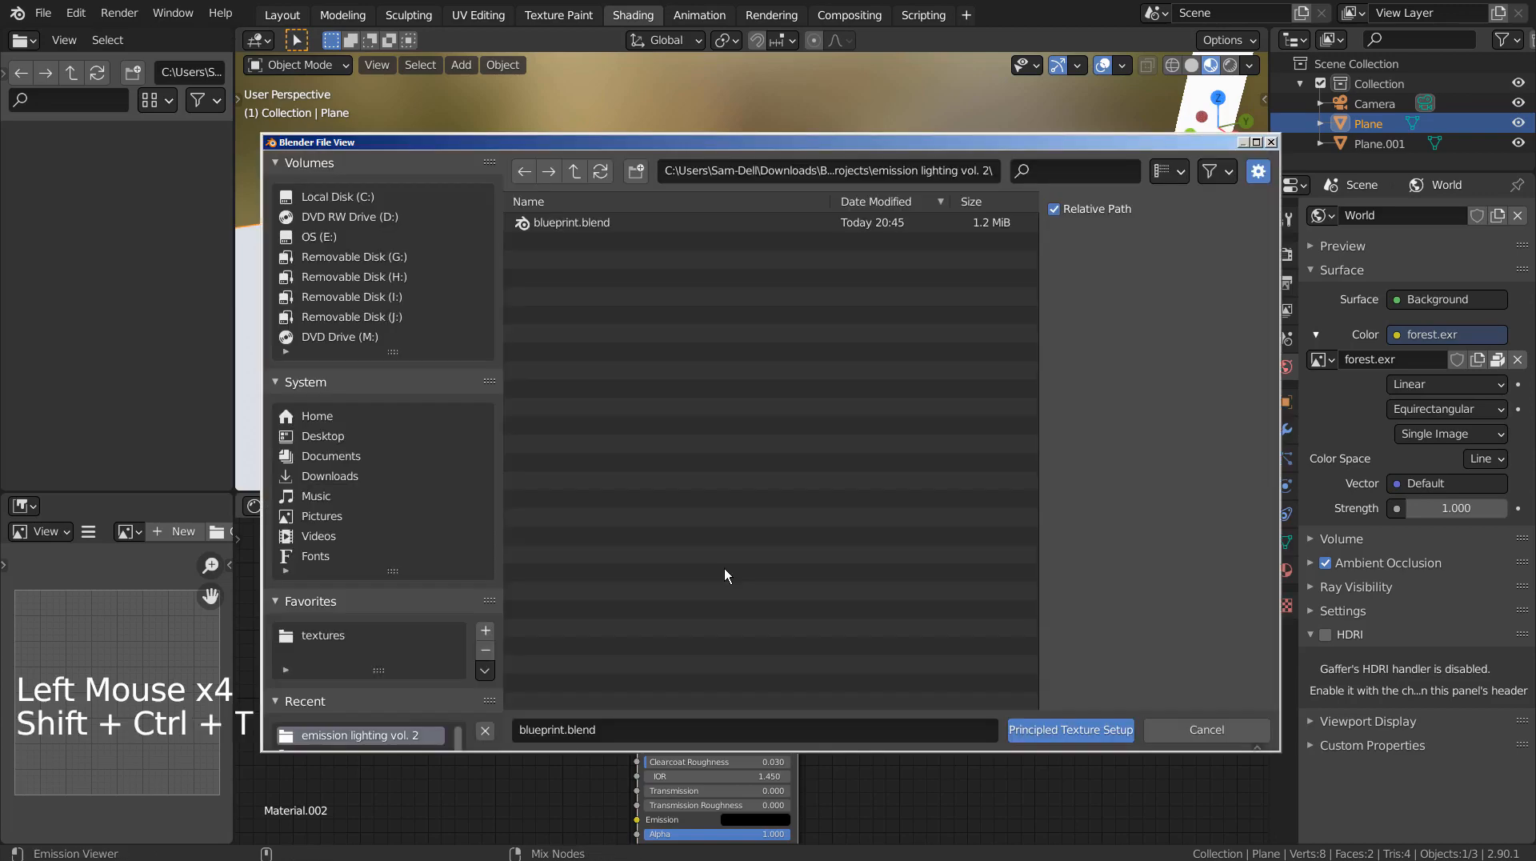
{"action": "left_click", "coordinate": [351, 633]}
{"action": "left_click", "coordinate": [709, 205]}
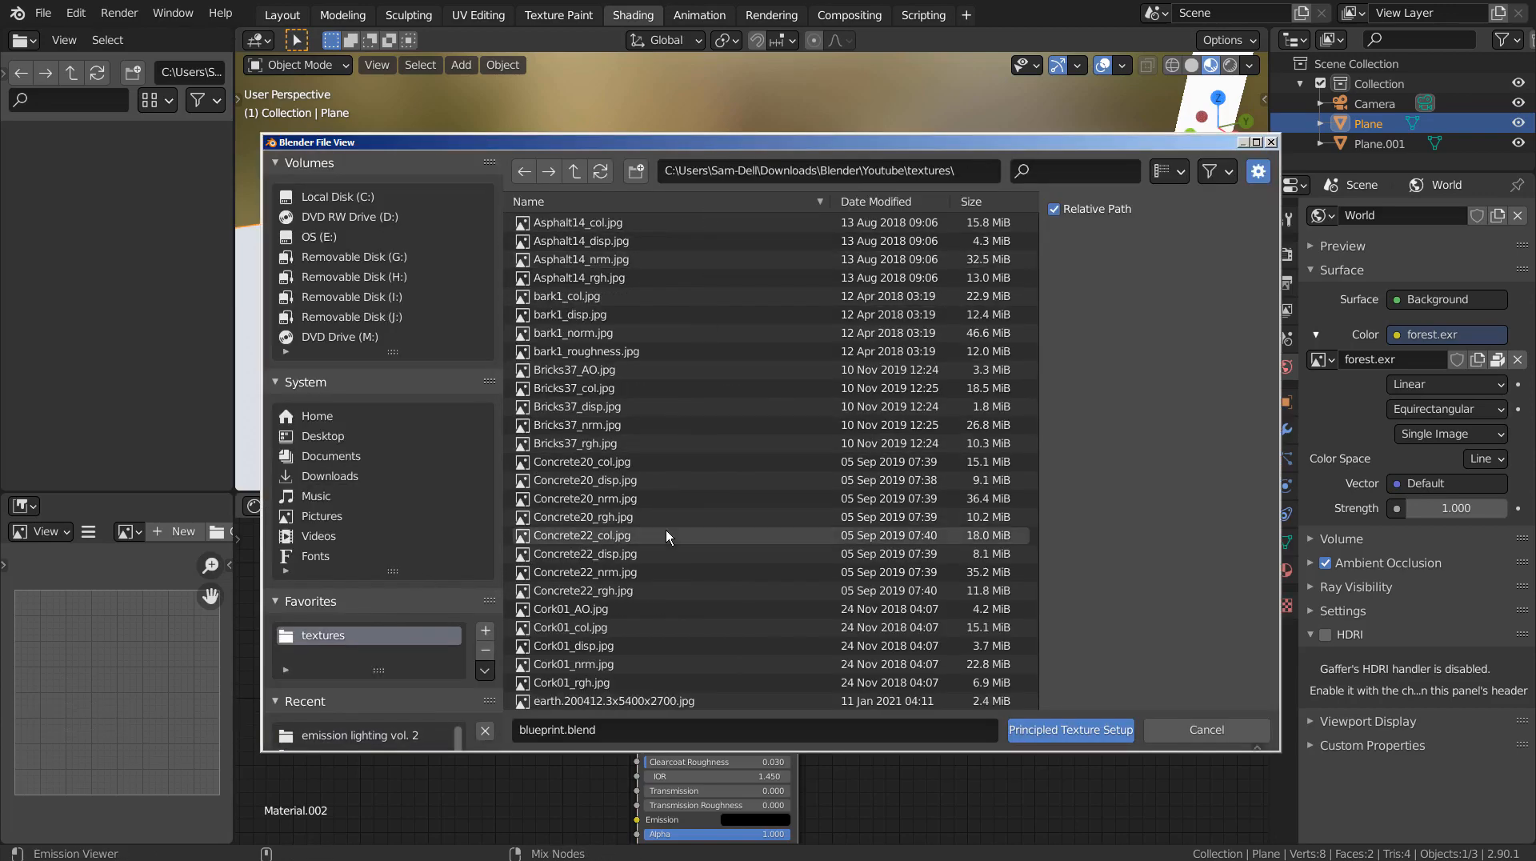
{"action": "scroll", "coordinate": [666, 530], "scroll_direction": "down", "scroll_amount": 8}
{"action": "scroll", "coordinate": [666, 530], "scroll_direction": "down", "scroll_amount": 15}
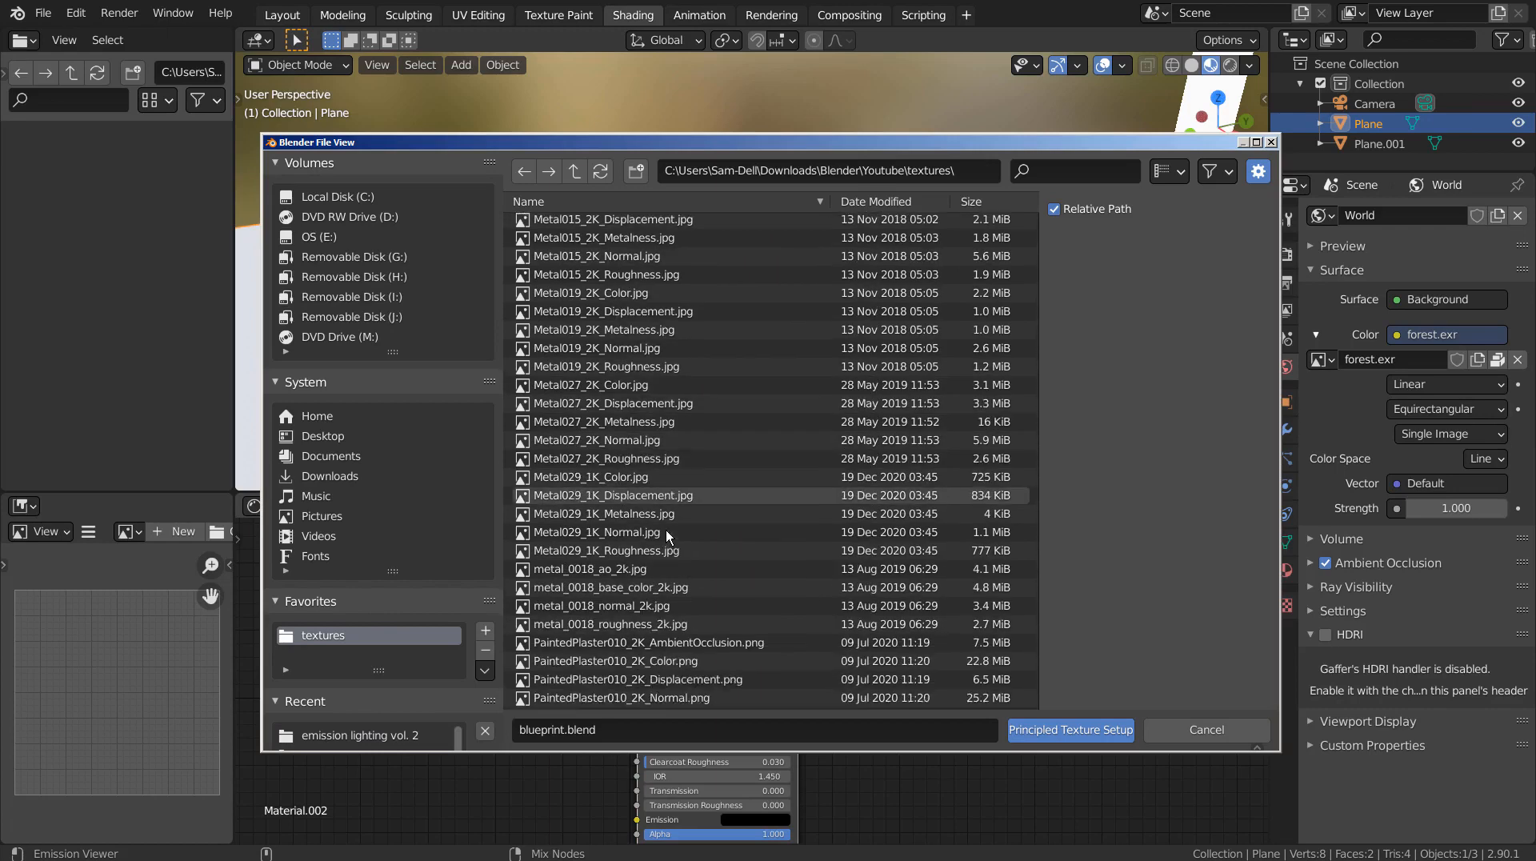
{"action": "scroll", "coordinate": [666, 530], "scroll_direction": "down", "scroll_amount": 5}
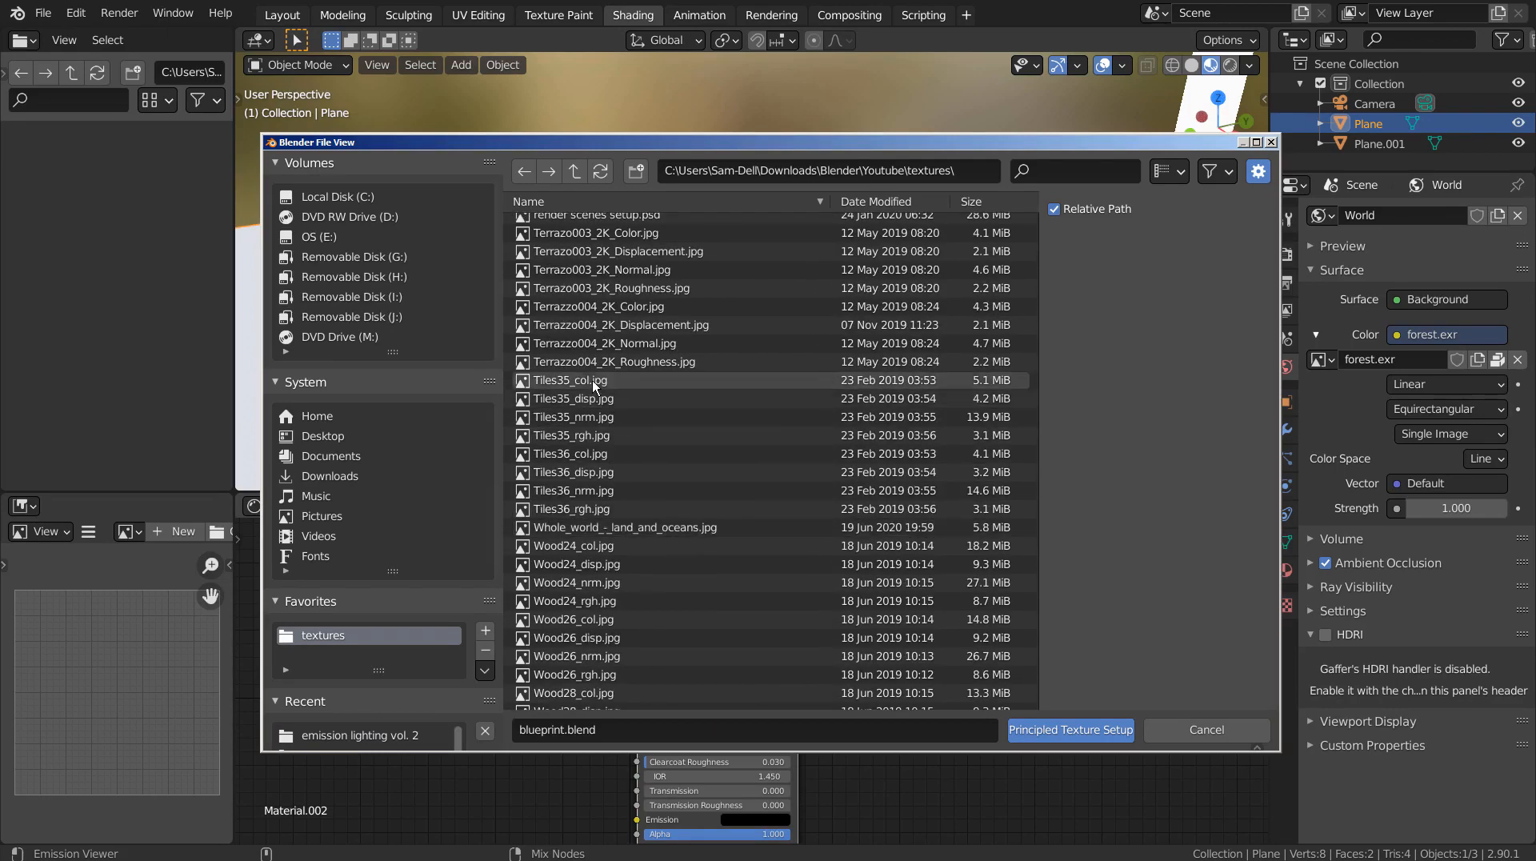
{"action": "left_click", "coordinate": [592, 381]}
{"action": "left_click", "coordinate": [598, 434], "text": "shift"}
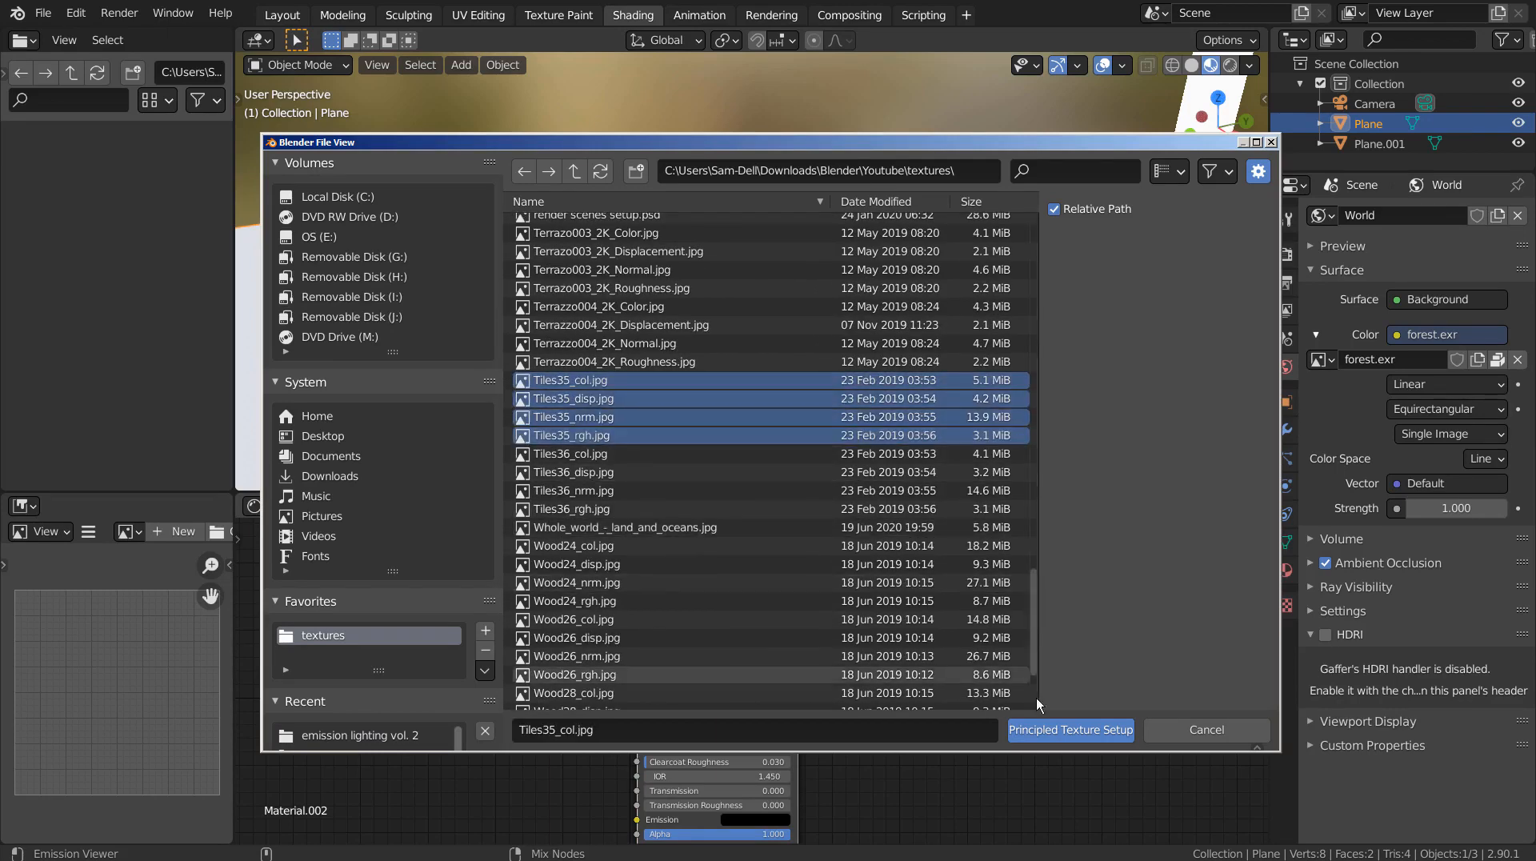
{"action": "left_click", "coordinate": [1069, 729]}
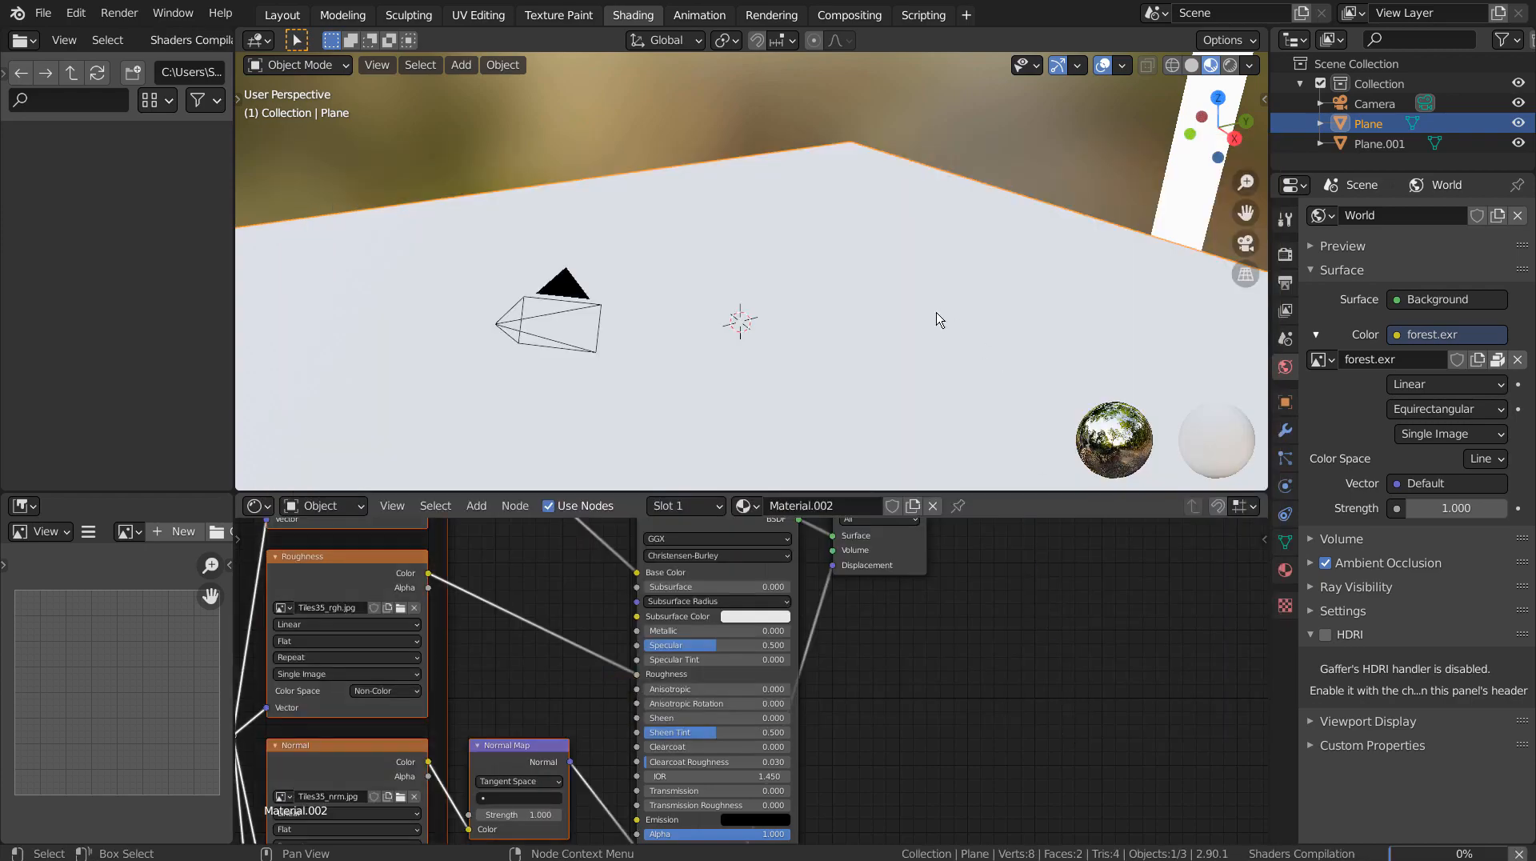
Select the emissive strip and scale it up uniformly to more than three times its size.
{"action": "mouse_move", "coordinate": [750, 328]}
{"action": "middle_mouse_down"}
{"action": "mouse_move", "coordinate": [1013, 346]}
{"action": "mouse_move", "coordinate": [1002, 323]}
{"action": "mouse_move", "coordinate": [772, 328]}
{"action": "middle_mouse_up"}
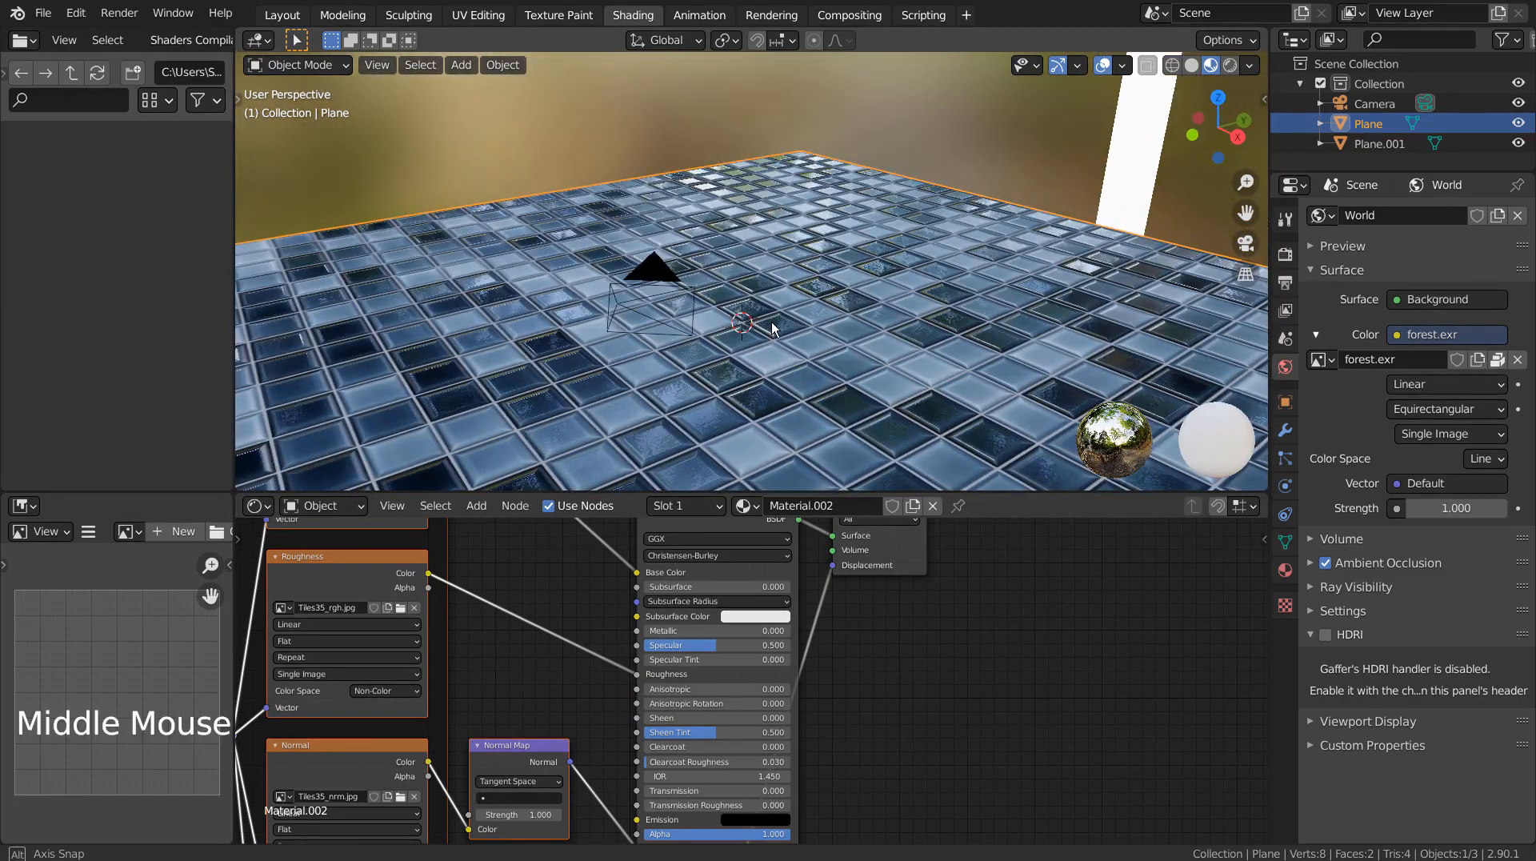
{"action": "left_click", "coordinate": [1120, 184]}
{"action": "scroll", "coordinate": [1044, 243], "scroll_direction": "down", "scroll_amount": 6}
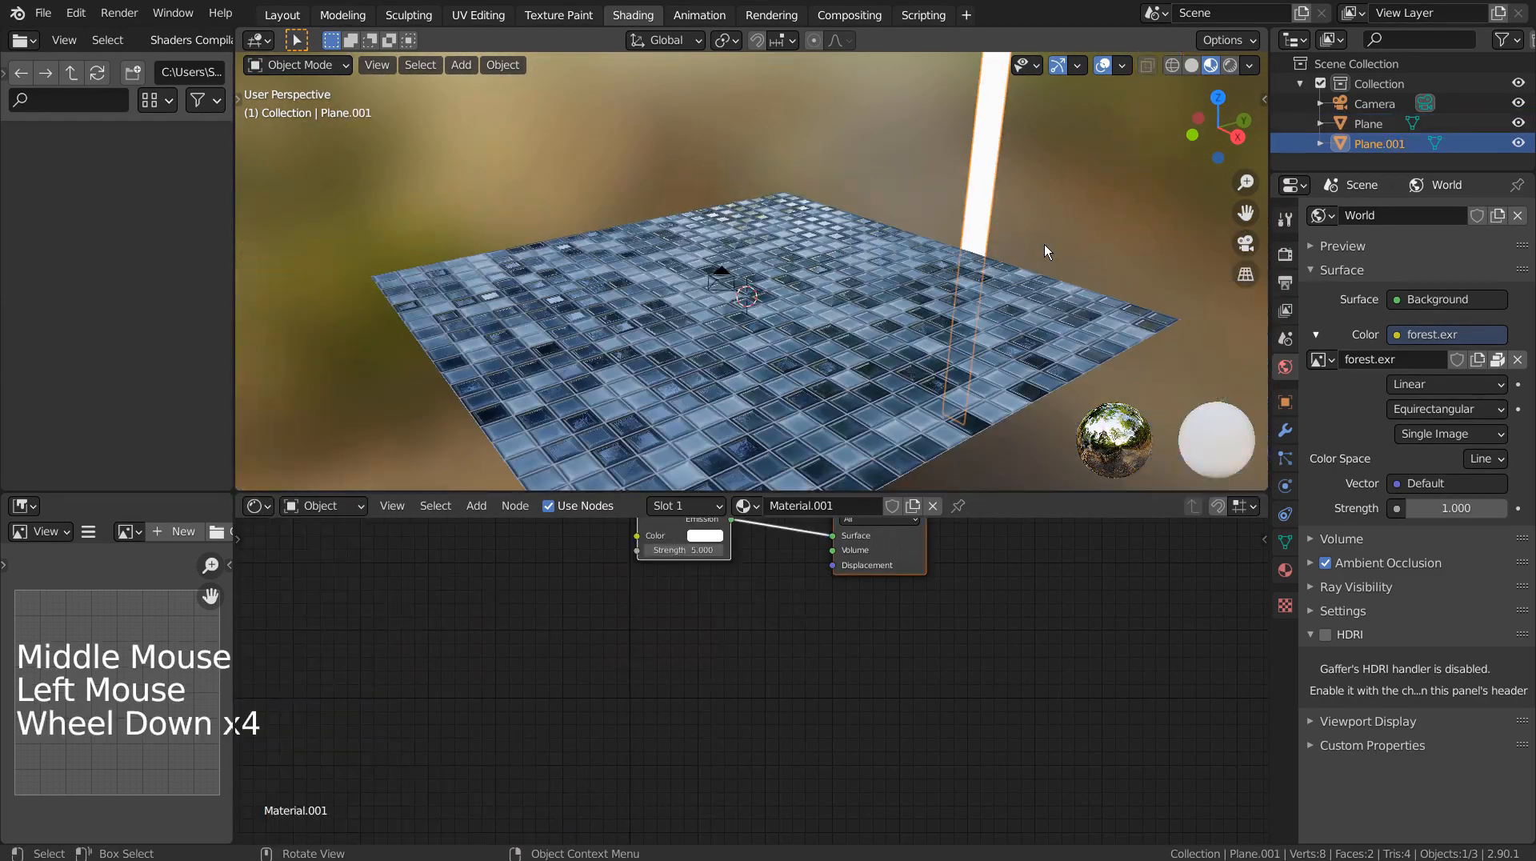
{"action": "middle_click_drag", "start_coordinate": [963, 291], "coordinate": [1035, 307]}
{"action": "middle_click", "coordinate": [1039, 307]}
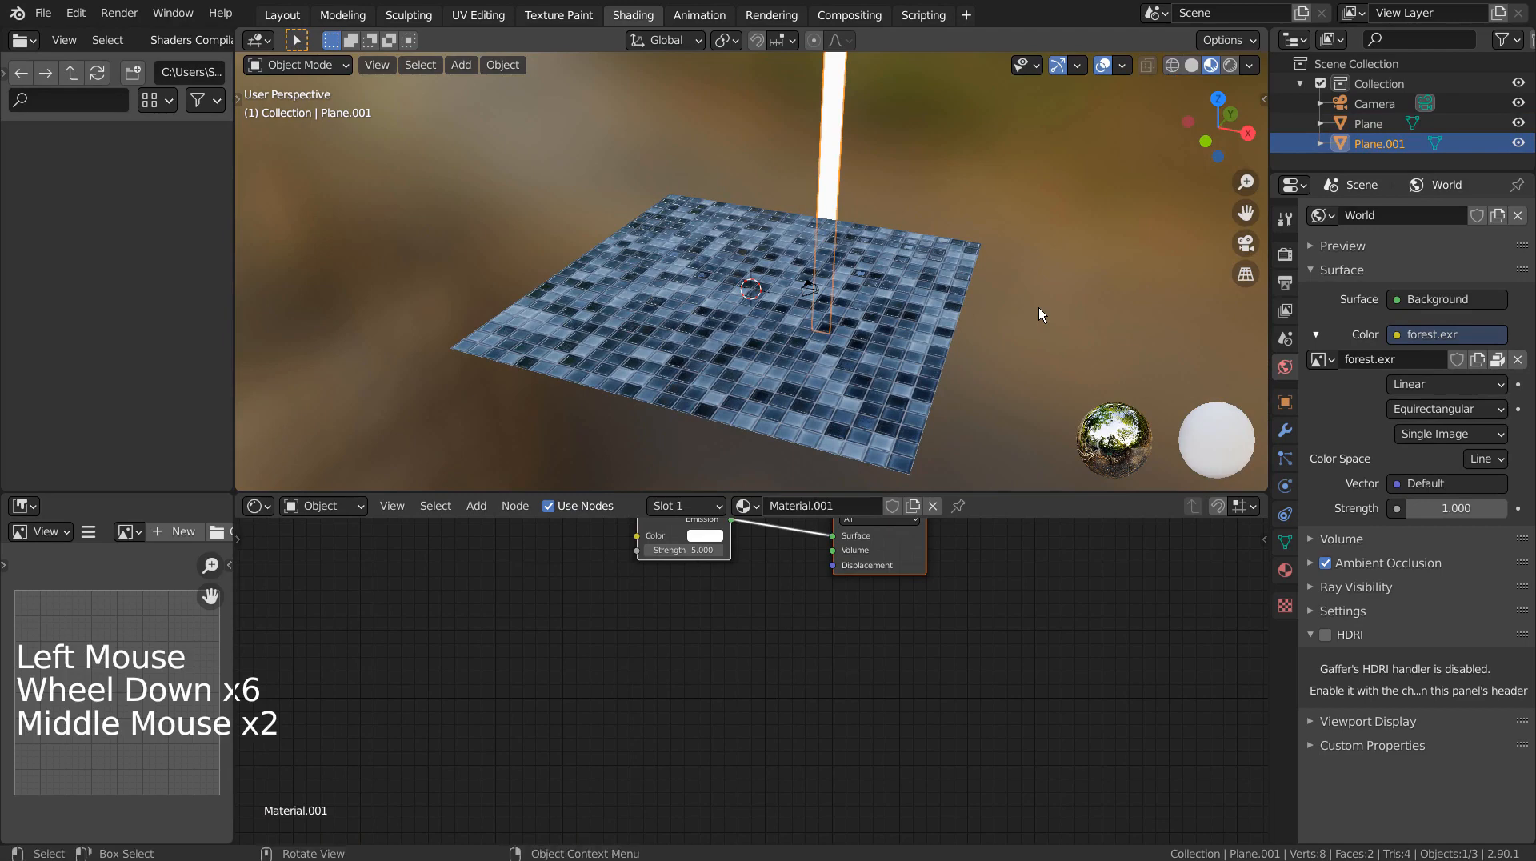
{"action": "key", "text": "s"}
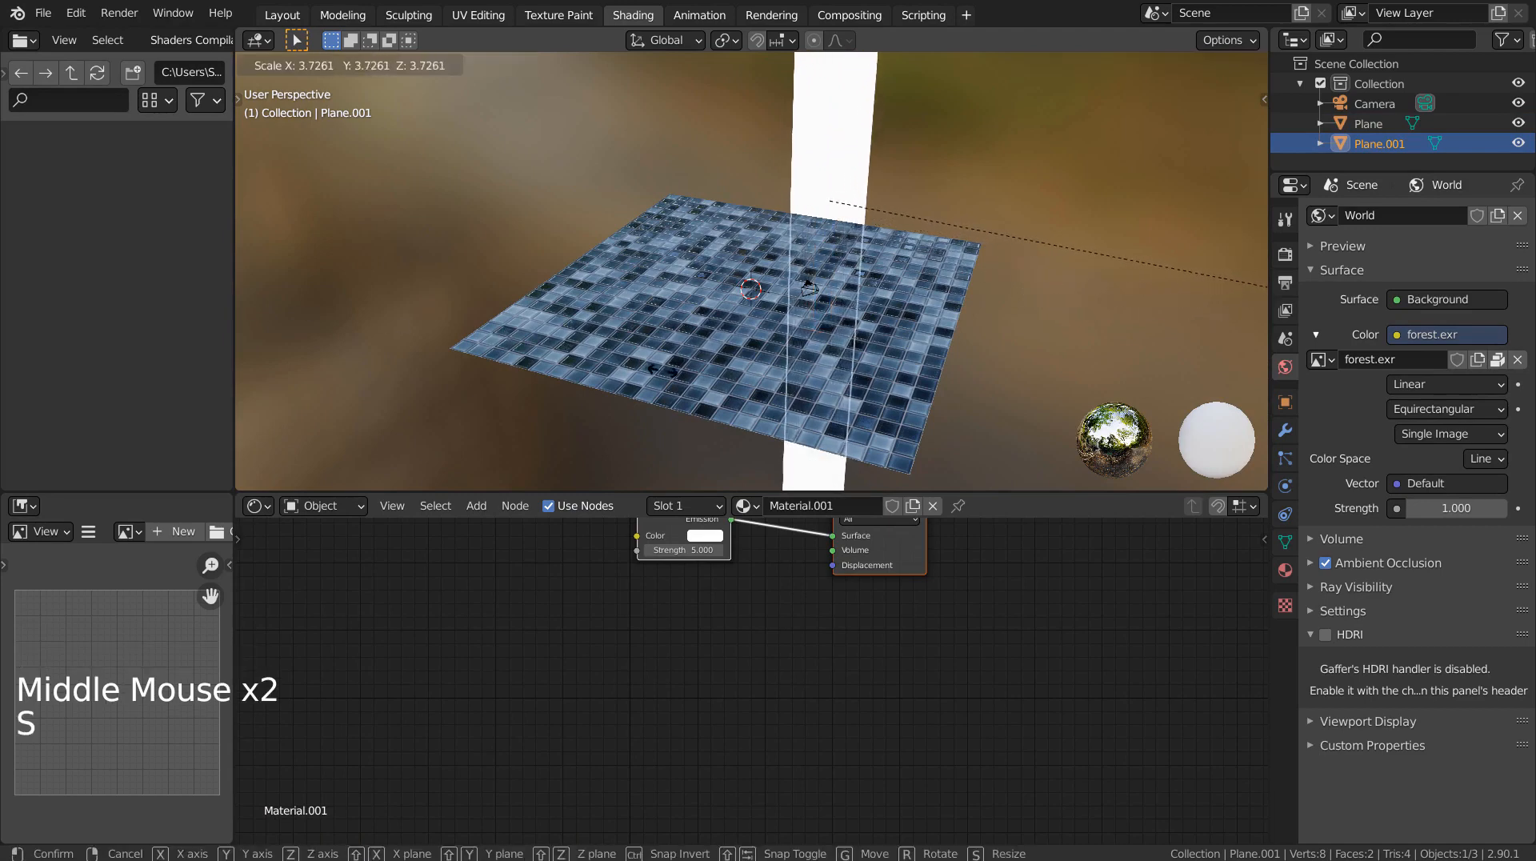
{"action": "left_click", "coordinate": [648, 358]}
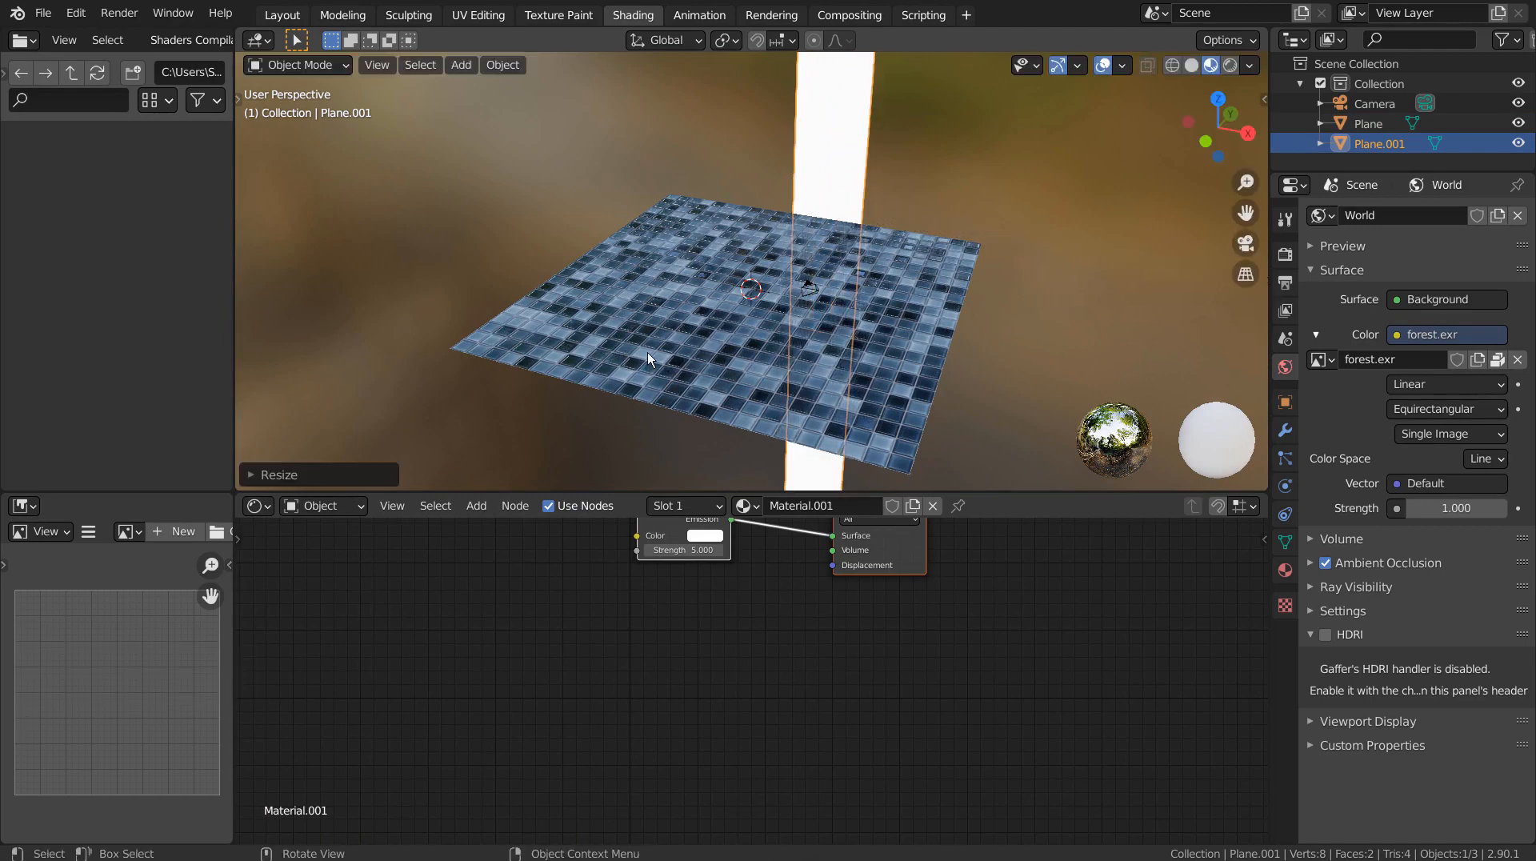
Move the enlarged emissive strip along the X axis in the negative direction.
{"action": "key", "text": "g"}
{"action": "key", "text": "x"}
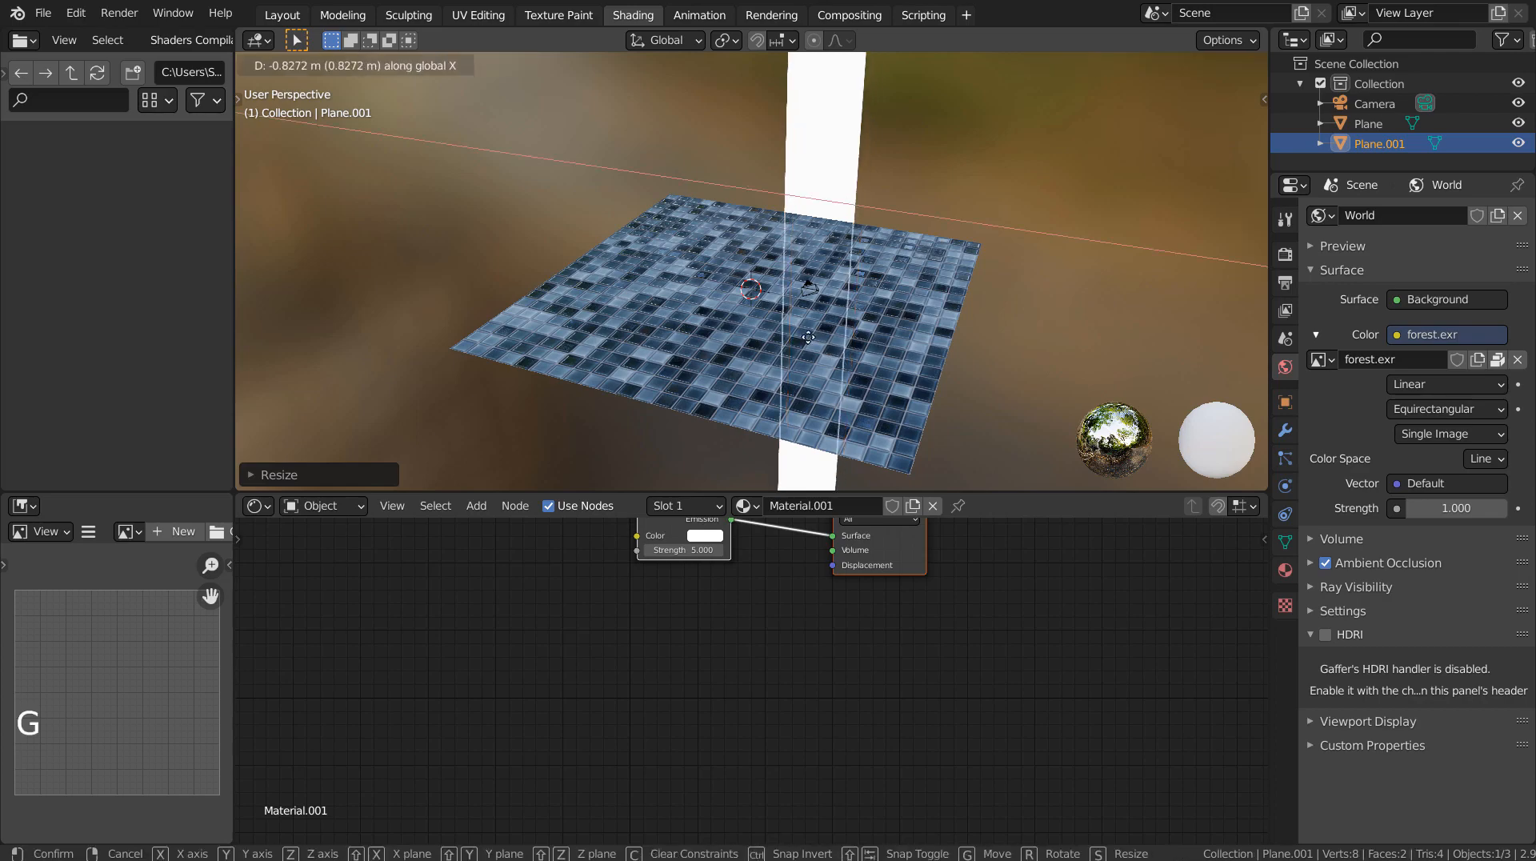
{"action": "left_click", "coordinate": [756, 312]}
{"action": "middle_click_drag", "start_coordinate": [821, 312], "coordinate": [935, 210]}
Return to the Layout workspace and switch the viewport to Rendered shading to inspect the strip's reflection on the tiles.
{"action": "left_click", "coordinate": [280, 15]}
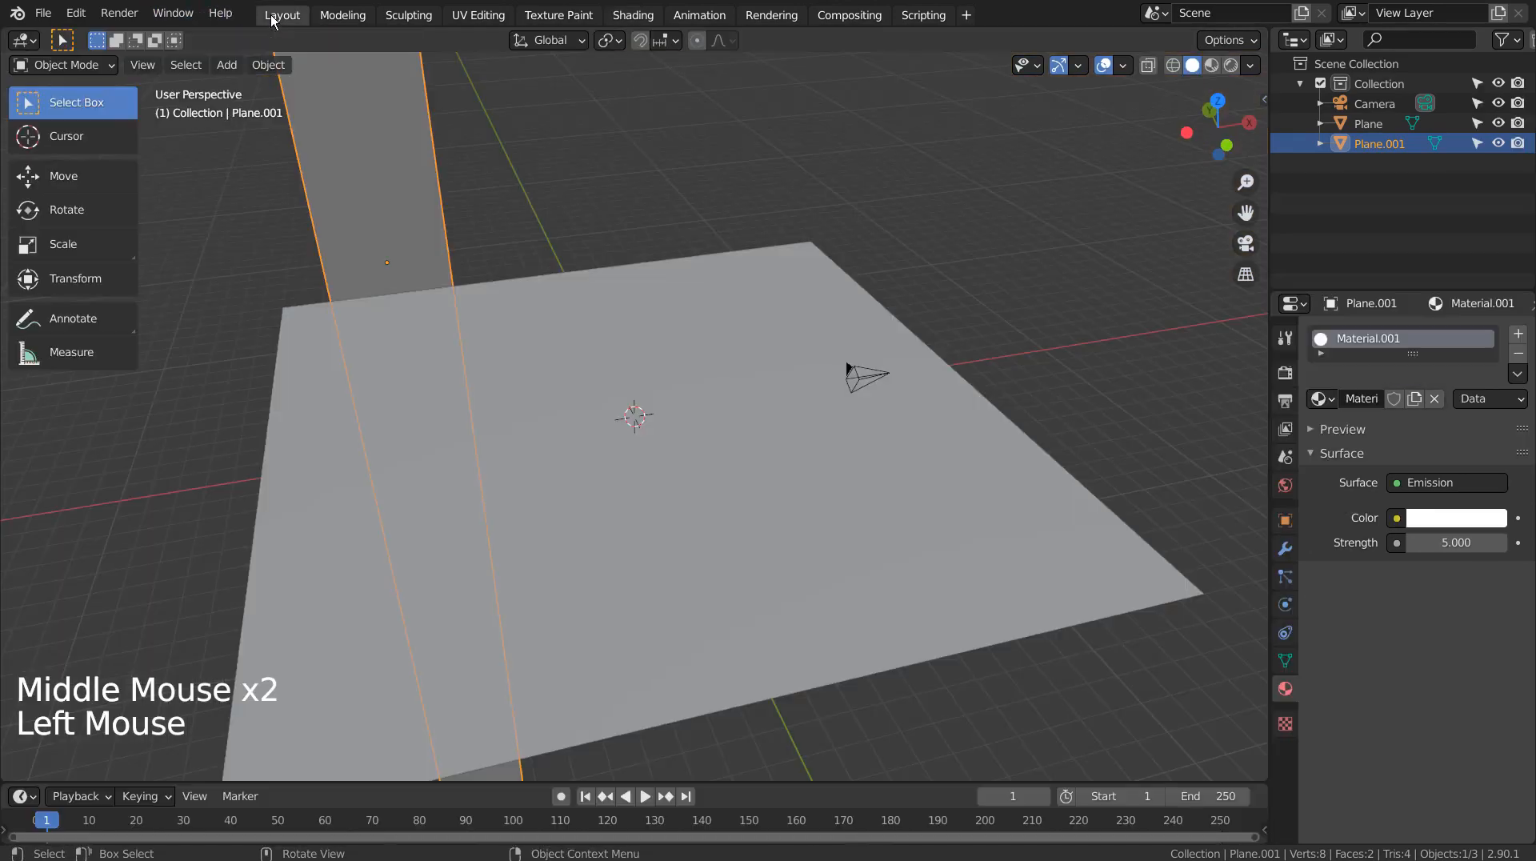
{"action": "left_click", "coordinate": [1230, 64]}
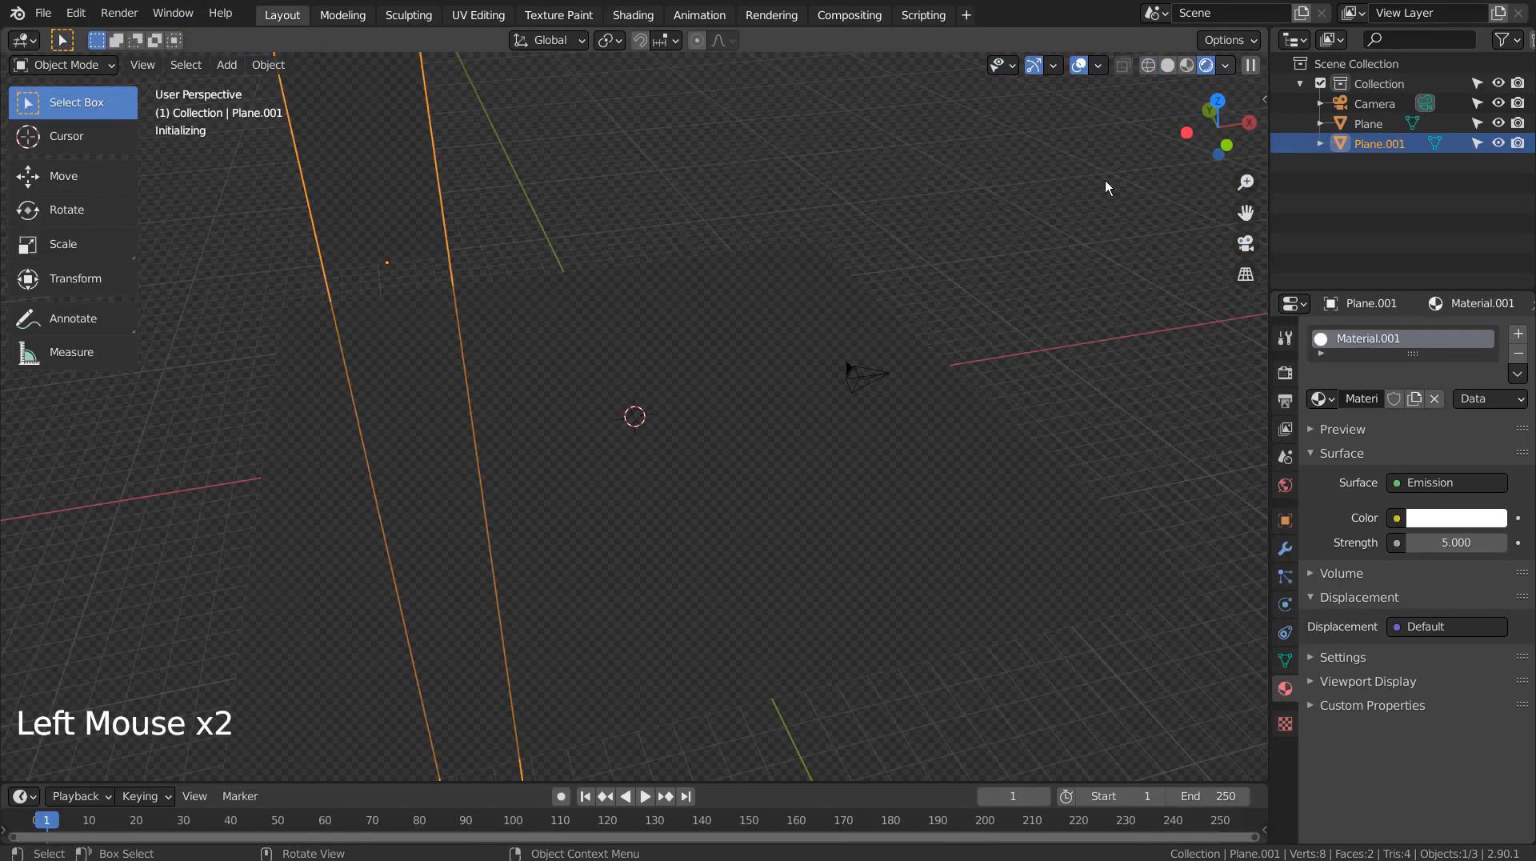
{"action": "middle_click_drag", "start_coordinate": [756, 529], "coordinate": [630, 534]}
{"action": "scroll", "coordinate": [629, 535], "scroll_direction": "up", "scroll_amount": 2}
{"action": "scroll", "coordinate": [629, 534], "scroll_direction": "up", "scroll_amount": 5}
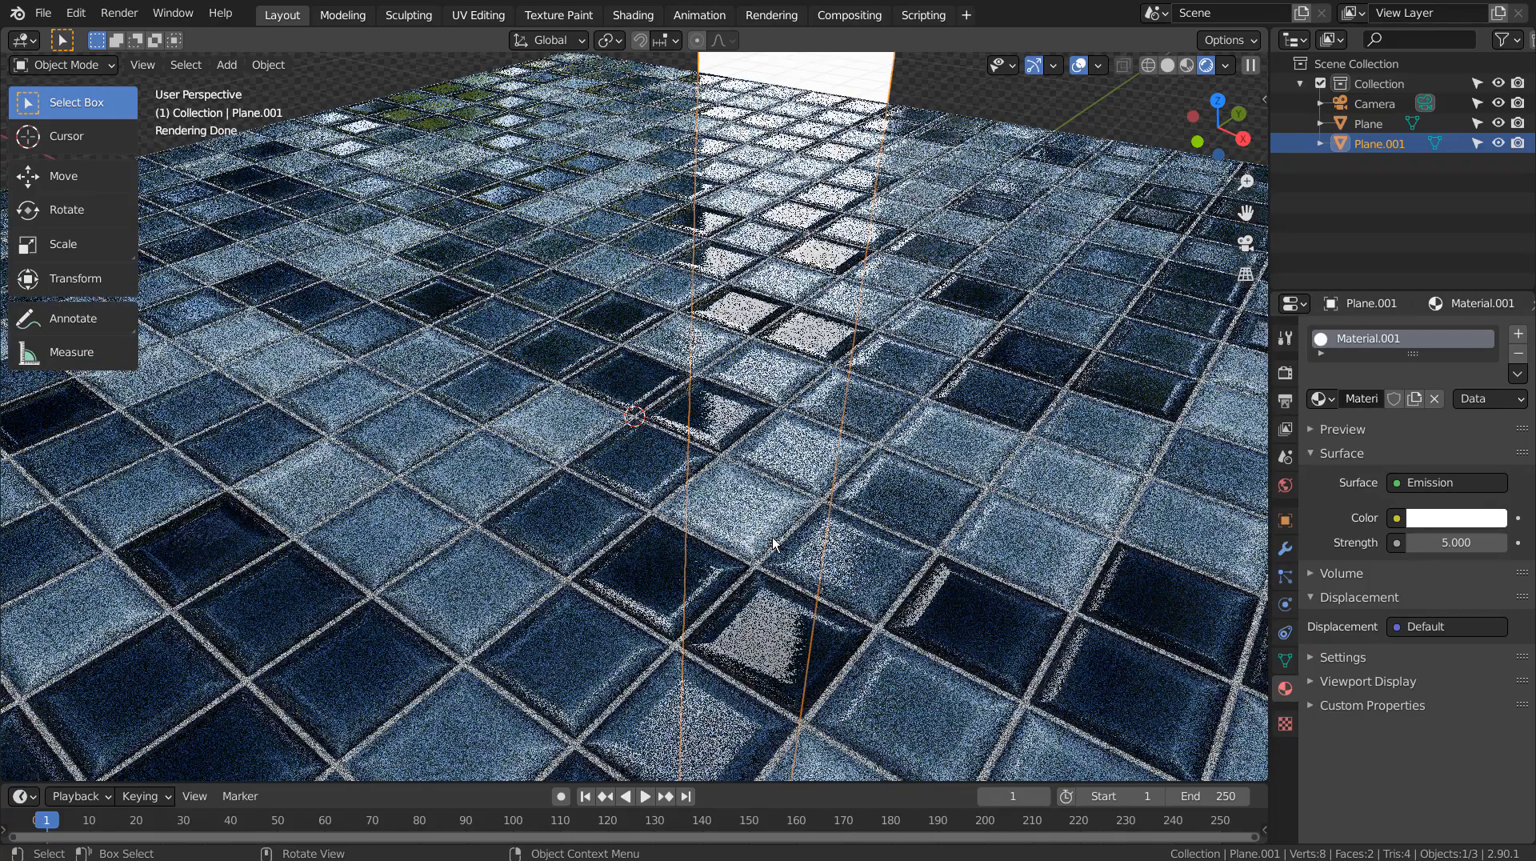
{"action": "scroll", "coordinate": [771, 536], "scroll_direction": "down", "scroll_amount": 2}
{"action": "middle_click_drag", "start_coordinate": [772, 536], "coordinate": [932, 328]}
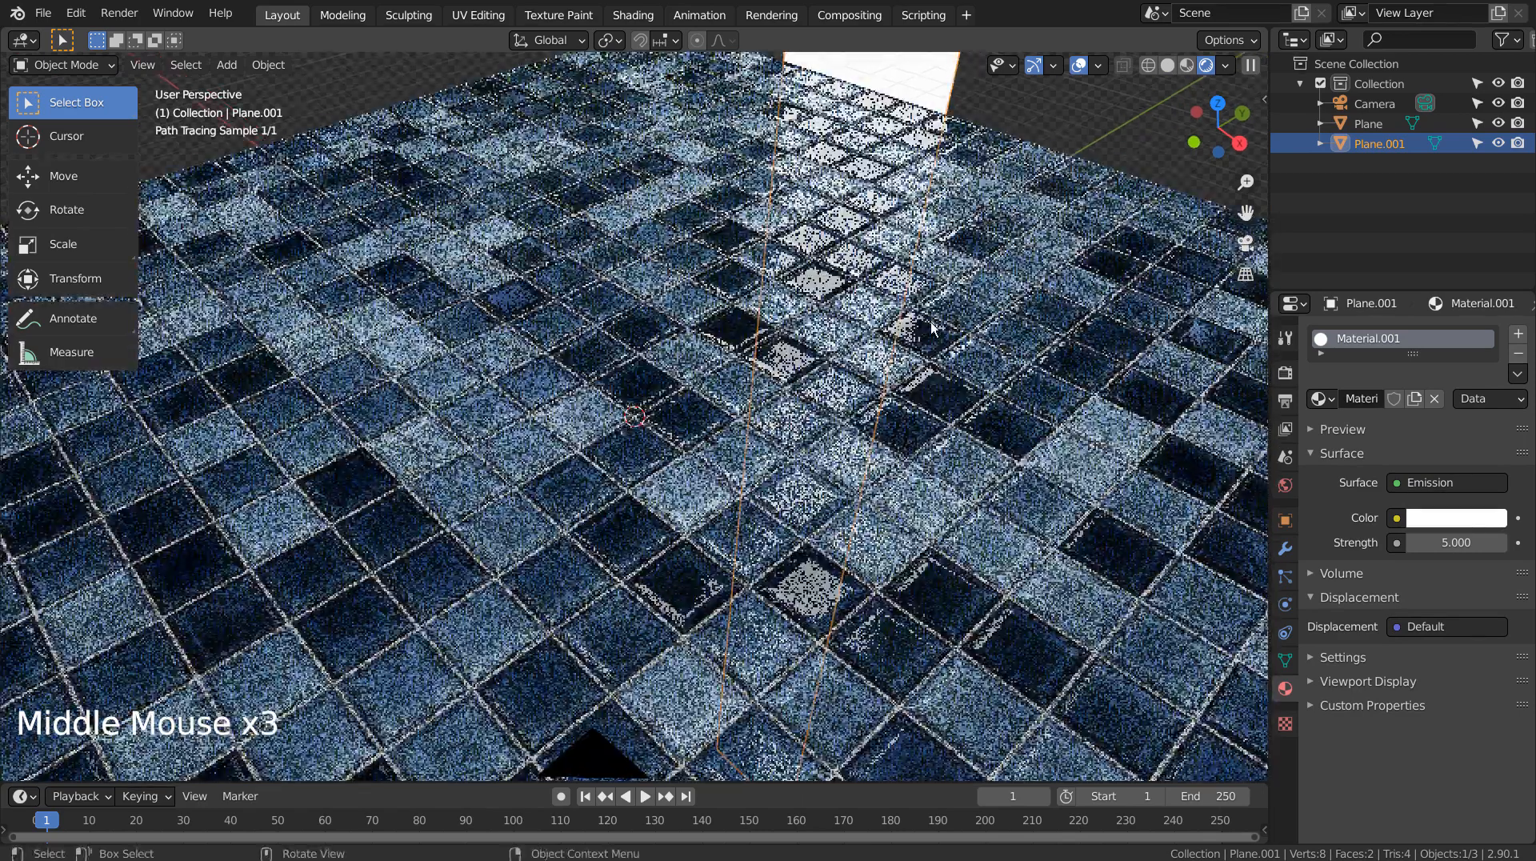
Add an Array modifier to the emissive strip.
{"action": "left_click", "coordinate": [944, 98]}
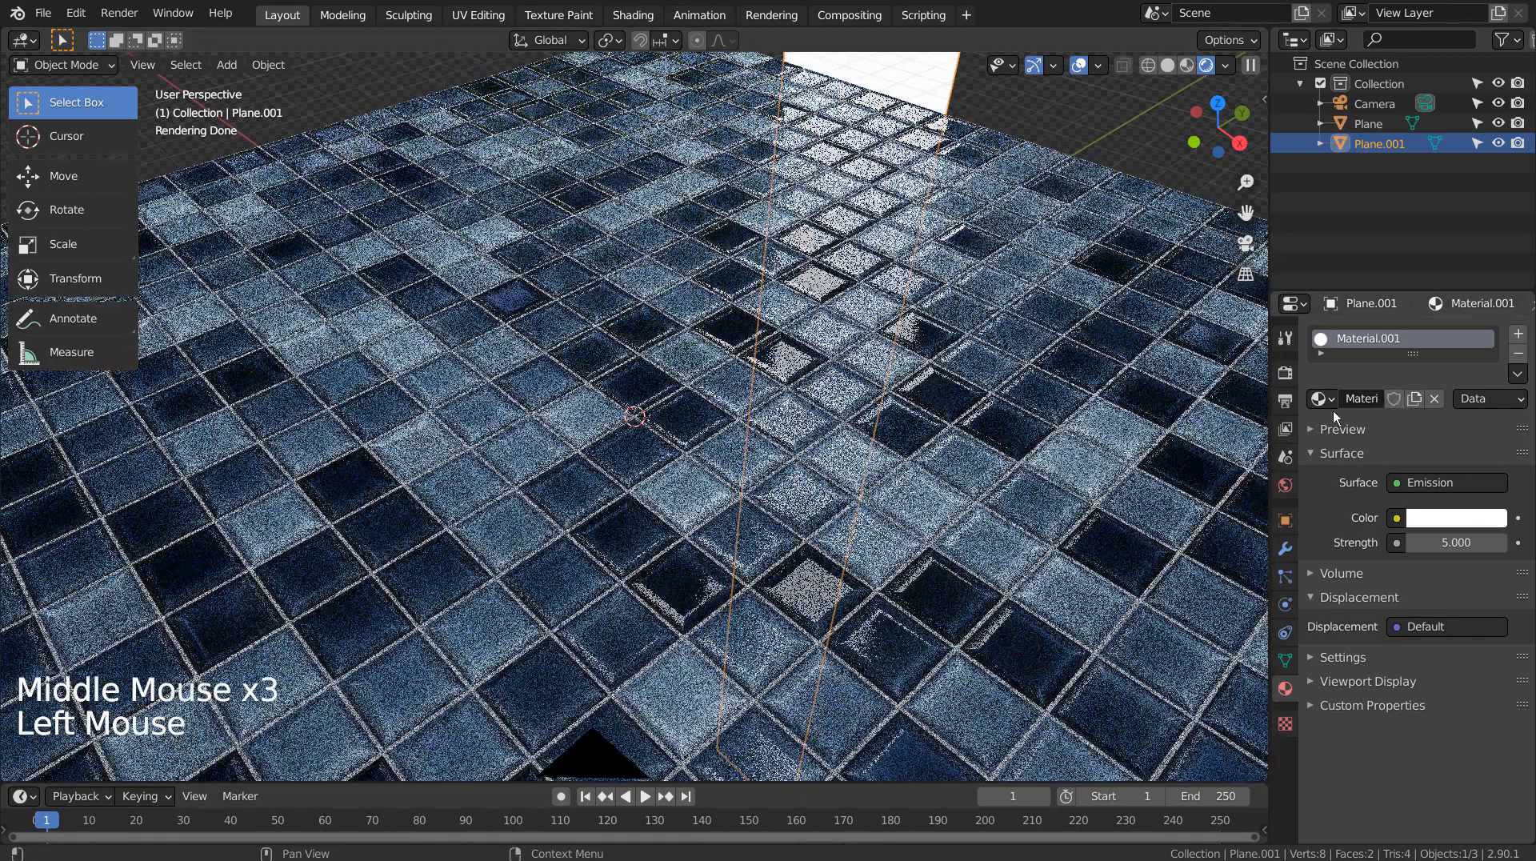
{"action": "left_click", "coordinate": [1286, 549]}
{"action": "left_click", "coordinate": [1399, 334]}
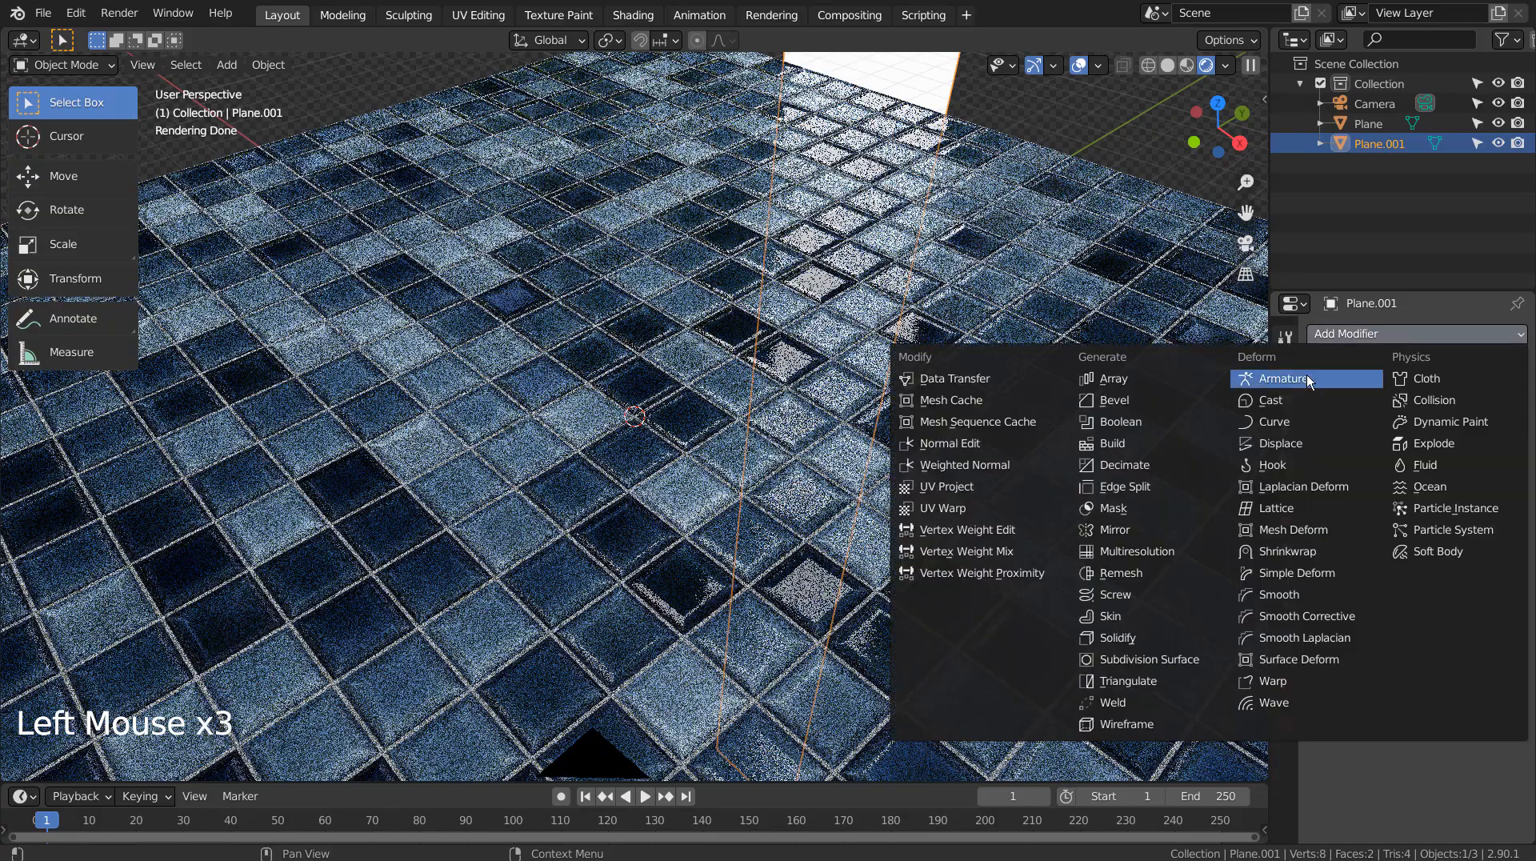
{"action": "left_click", "coordinate": [1170, 376]}
Try X relative offset factors of 1 and 2 for the strip's Array modifier.
{"action": "left_click_drag", "start_coordinate": [1429, 480], "coordinate": [1435, 474]}
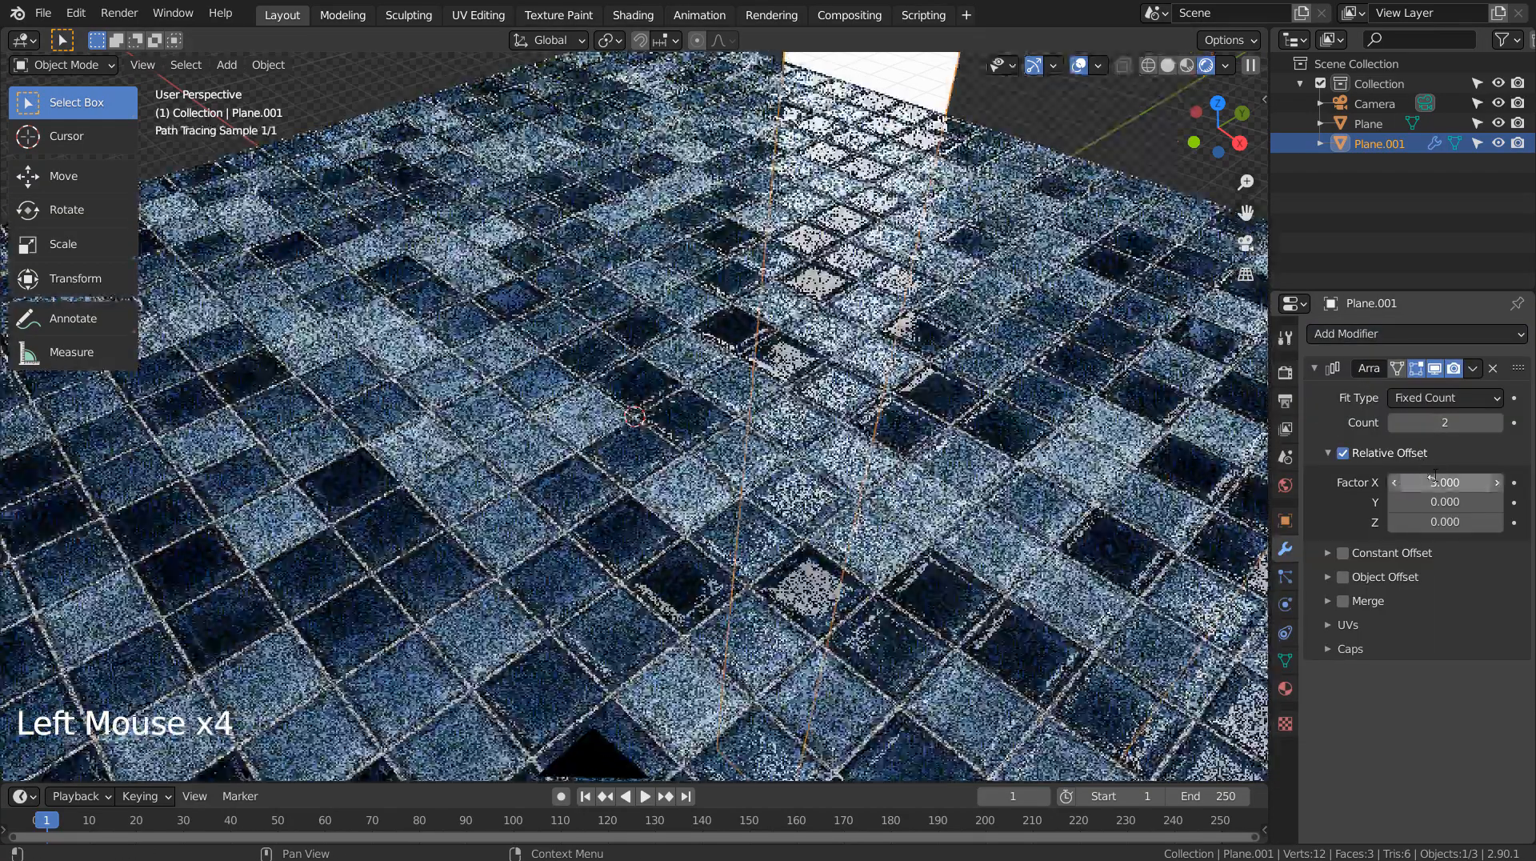
{"action": "left_click", "coordinate": [1432, 478]}
{"action": "type", "text": "1"}
{"action": "key", "text": "Return"}
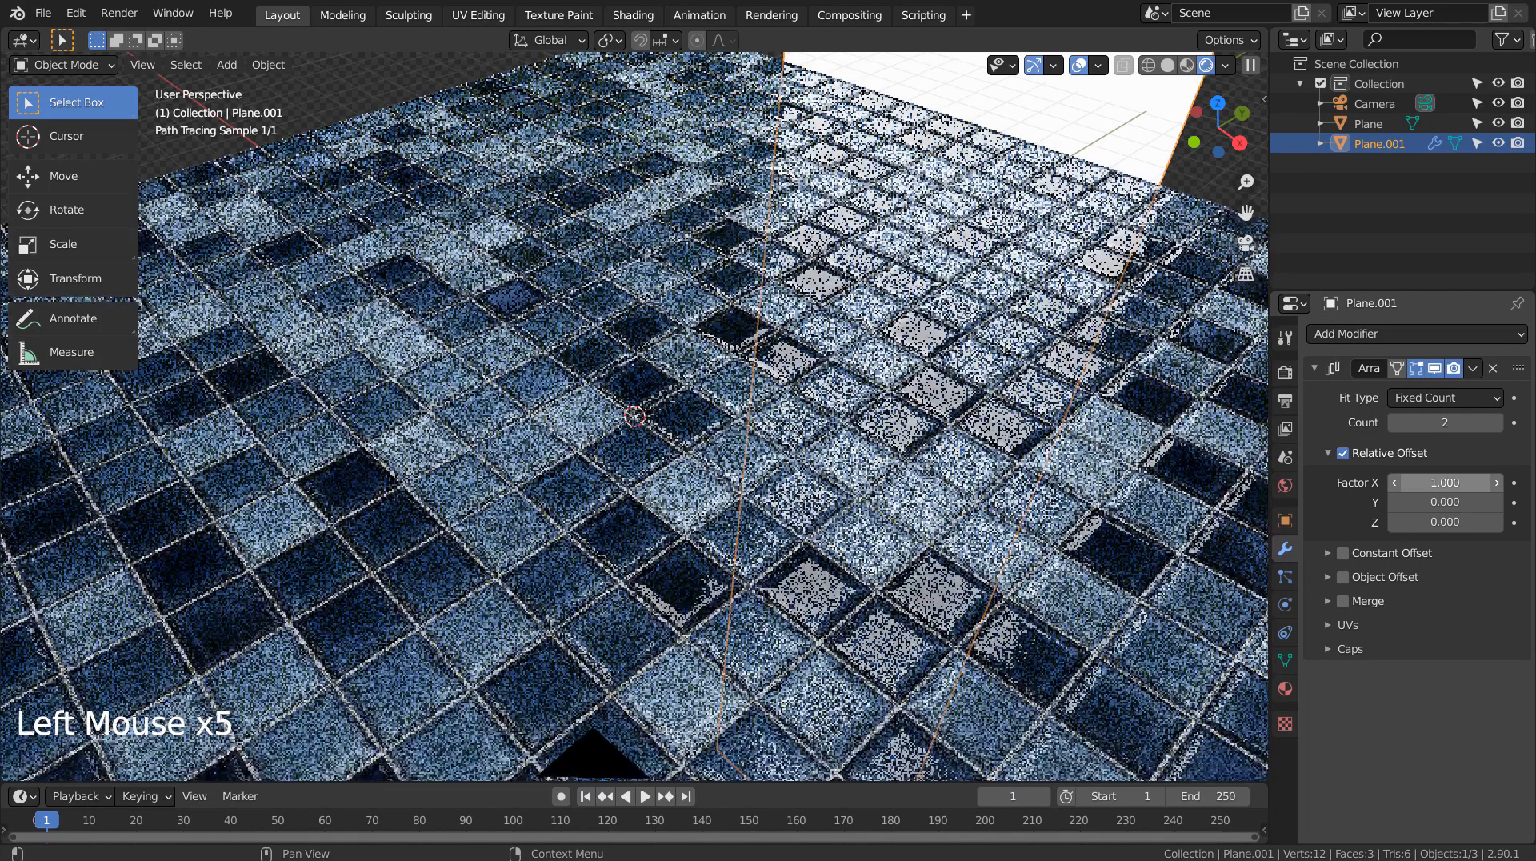
{"action": "scroll", "coordinate": [1052, 401], "scroll_direction": "down", "scroll_amount": 8}
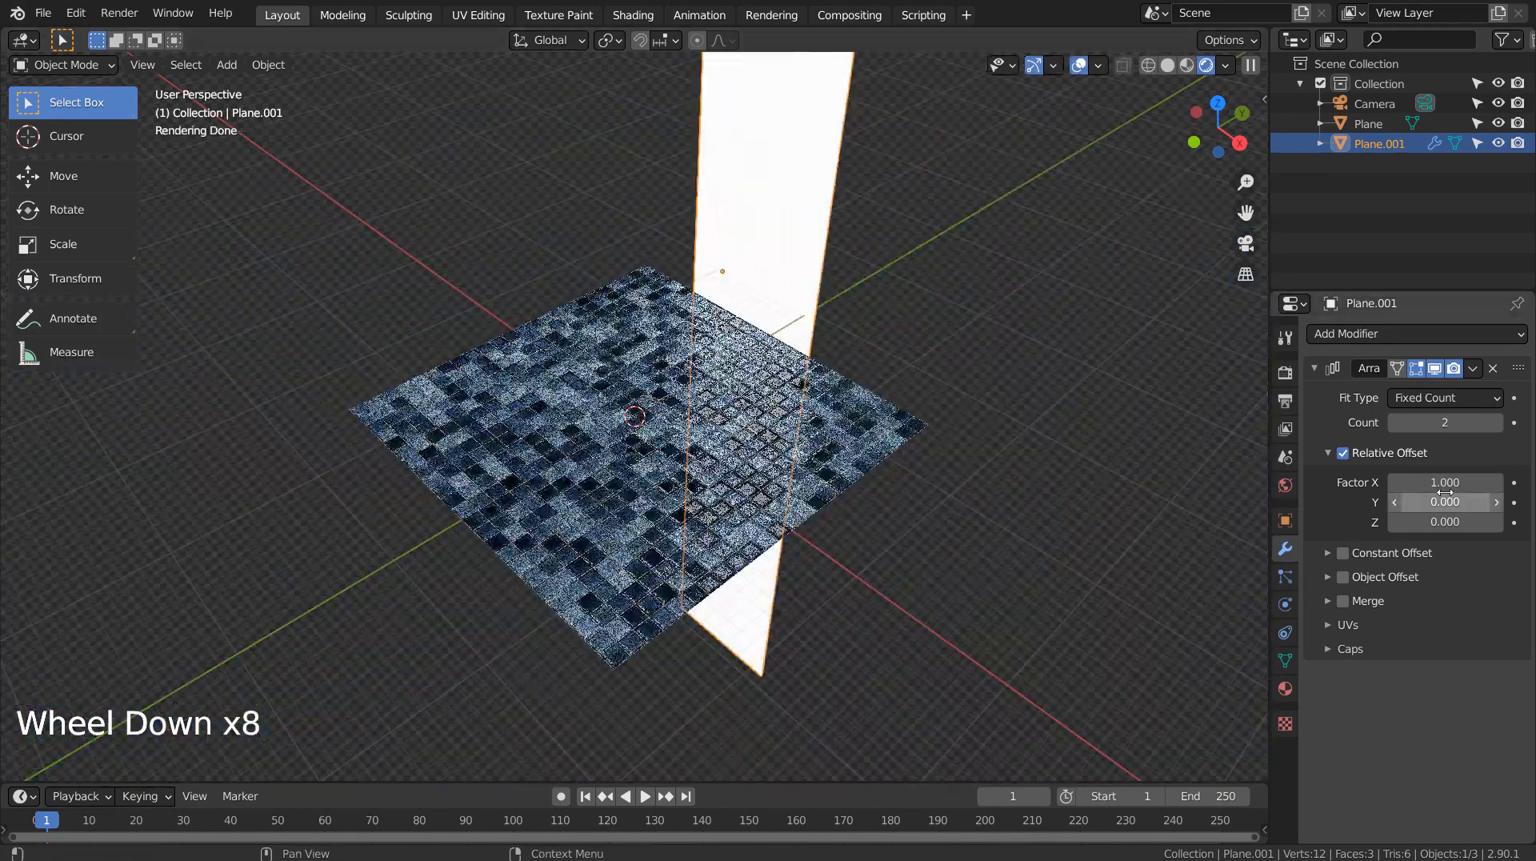
{"action": "left_click", "coordinate": [1444, 482]}
{"action": "type", "text": "2"}
{"action": "key", "text": "Return"}
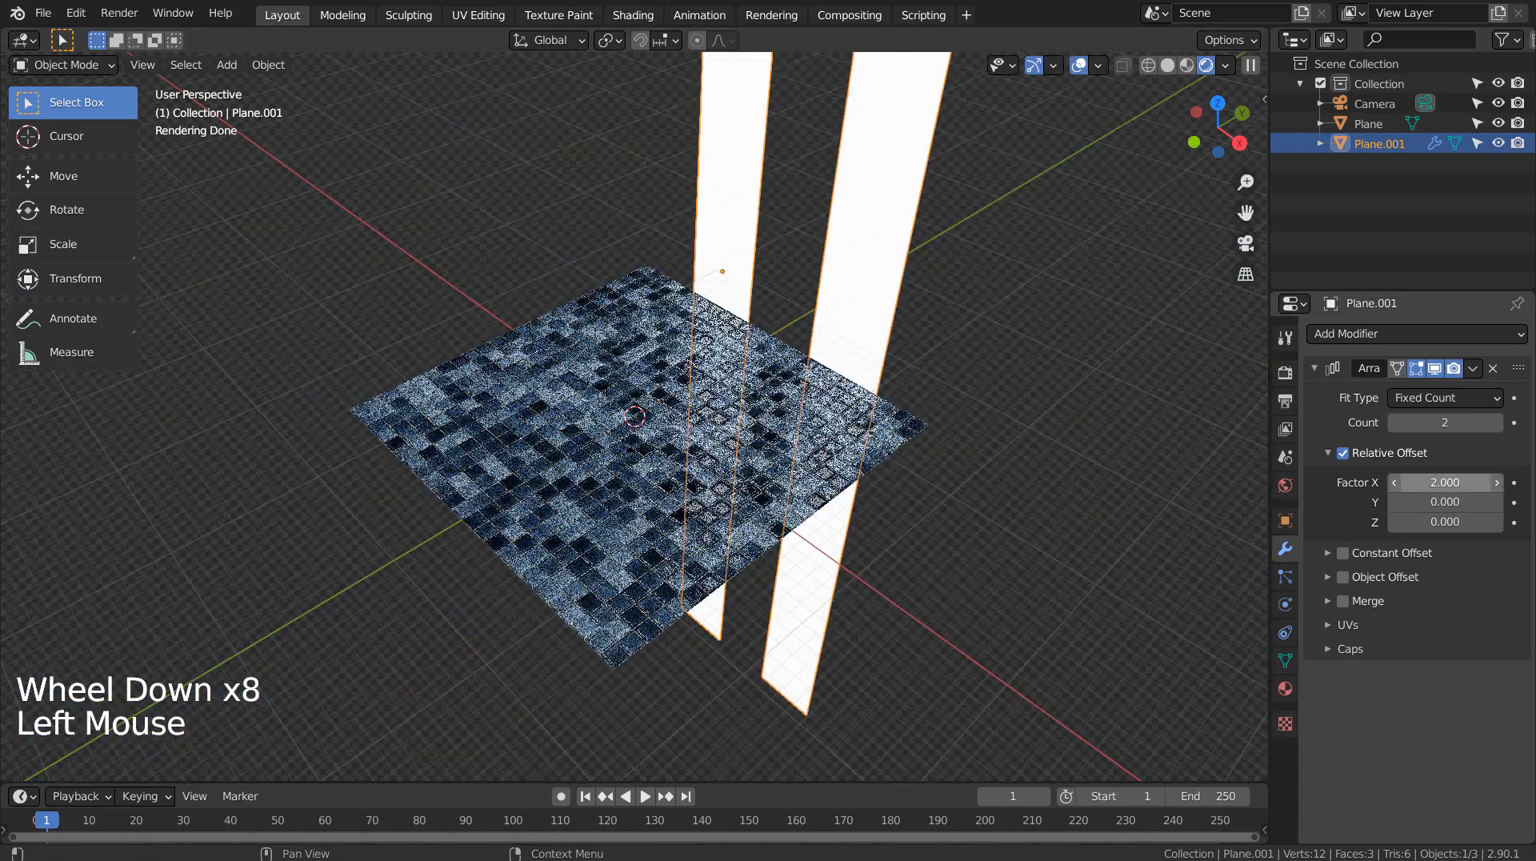
Set the Array modifier's relative offset X factor to 1.2 and its count to 3.
{"action": "double_click", "coordinate": [1454, 482]}
{"action": "type", "text": "1.2"}
{"action": "key", "text": "Return"}
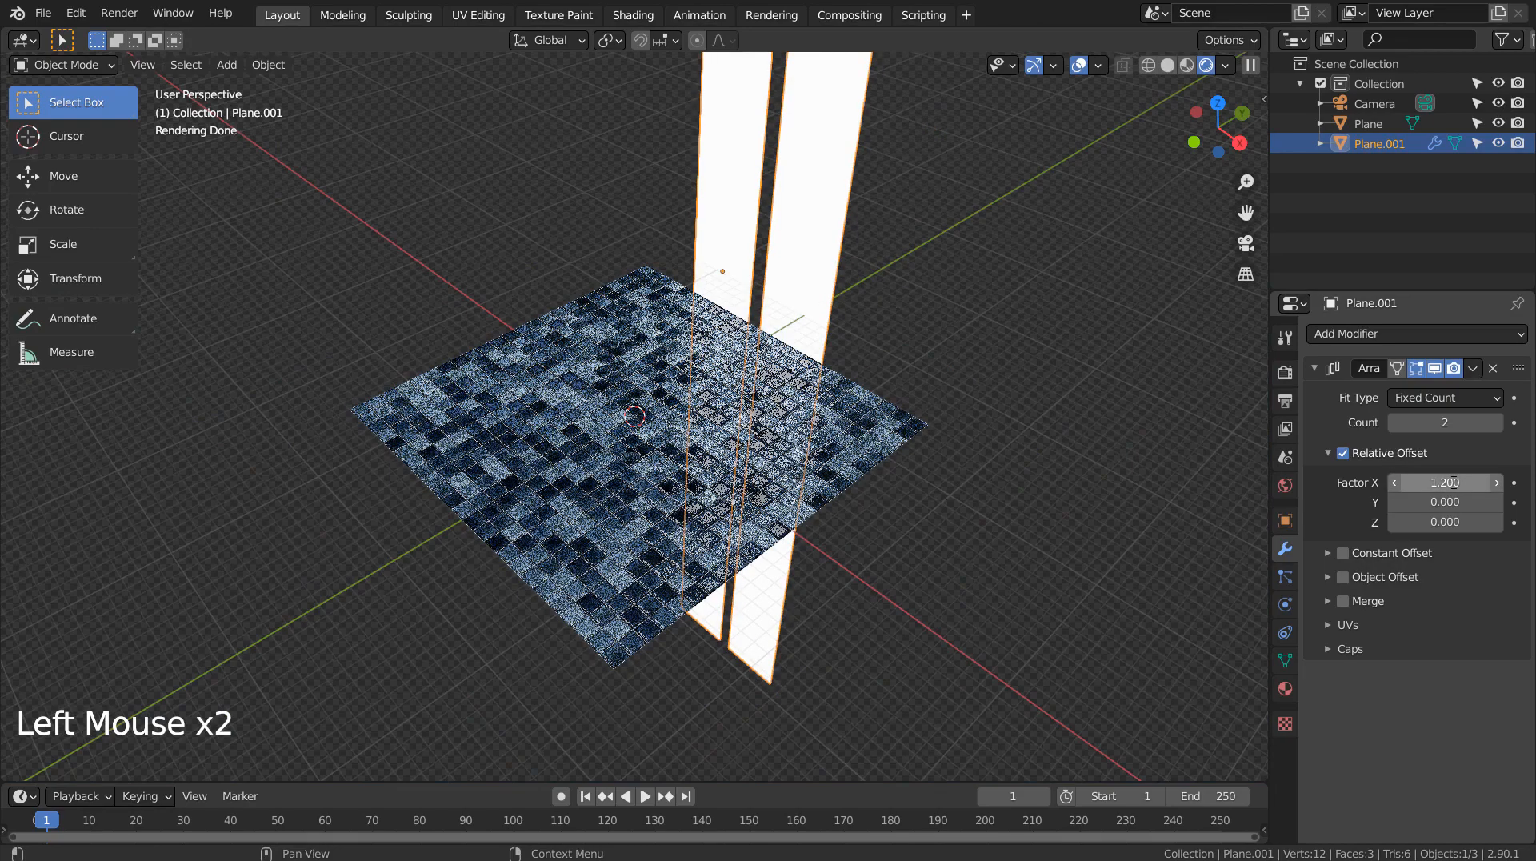
{"action": "left_click", "coordinate": [1495, 422]}
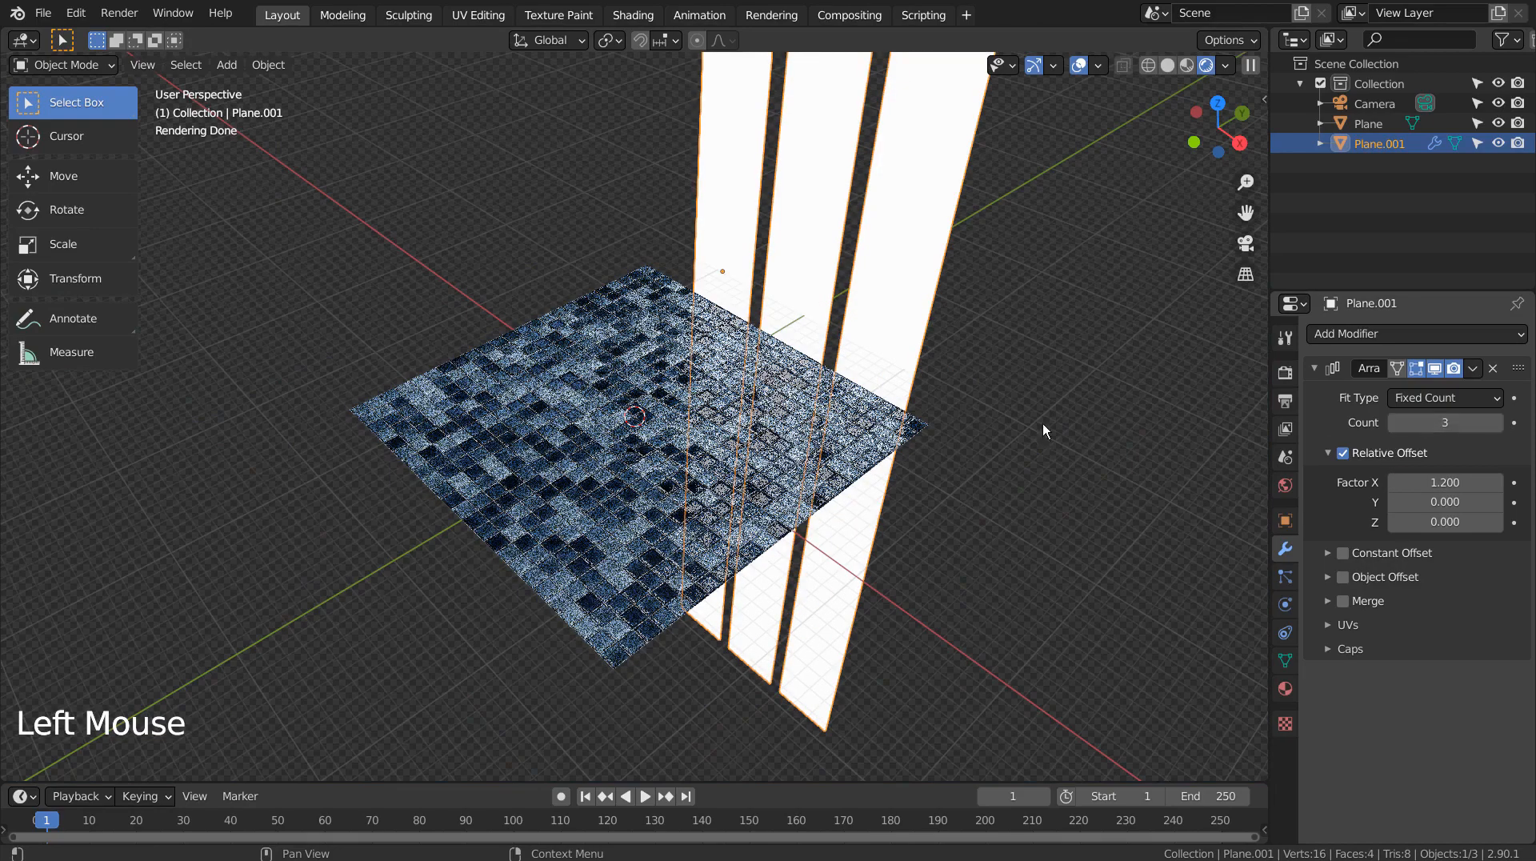
Set the emission strength of the strips' material to 3.
{"action": "middle_click_drag", "start_coordinate": [905, 448], "coordinate": [810, 451]}
{"action": "scroll", "coordinate": [811, 453], "scroll_direction": "up", "scroll_amount": 5}
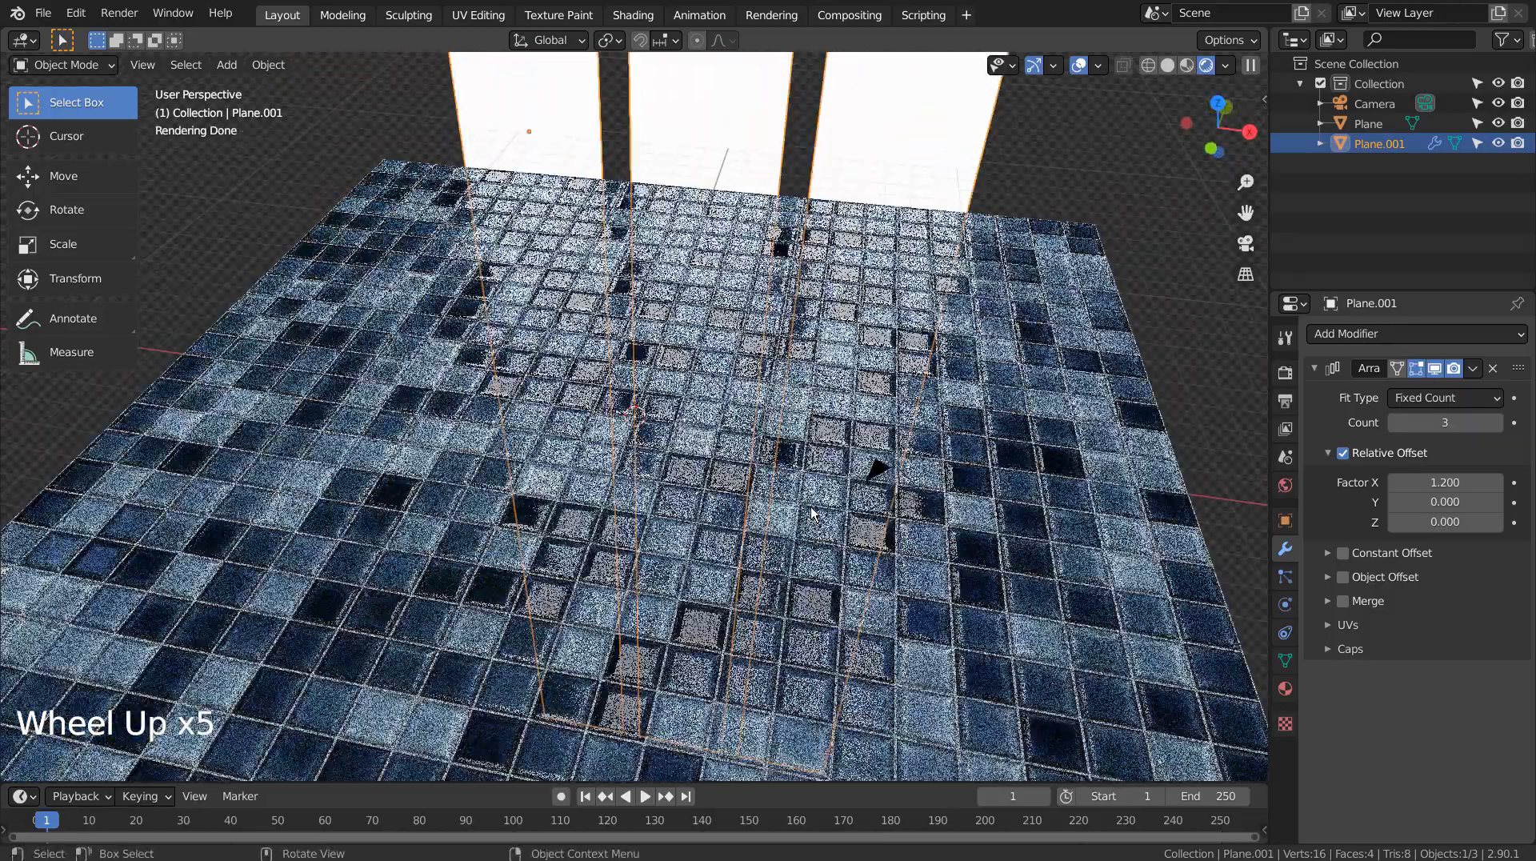
{"action": "middle_click_drag", "start_coordinate": [811, 512], "coordinate": [862, 498]}
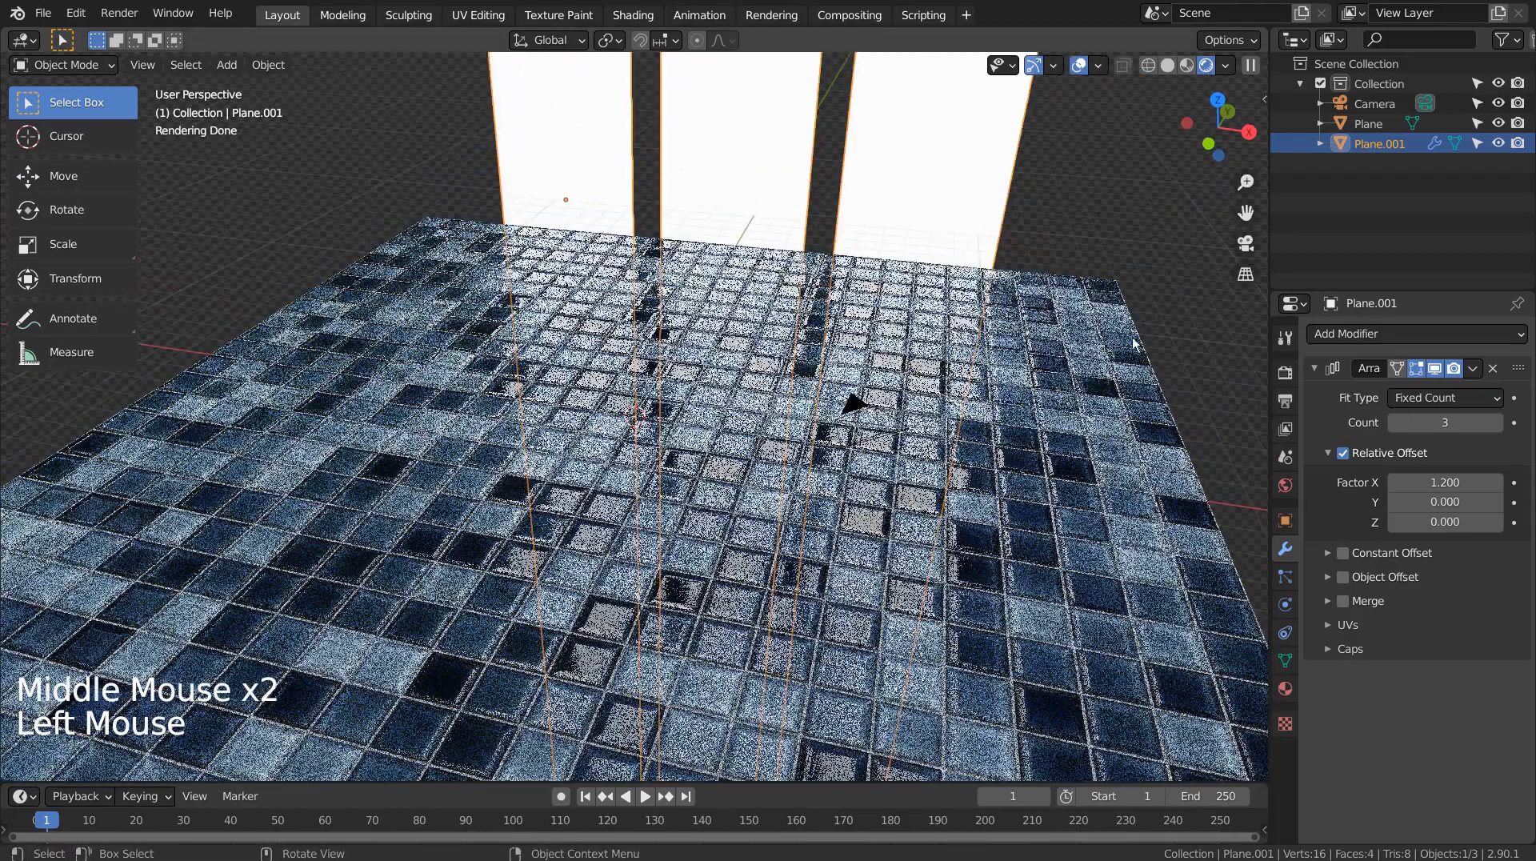
{"action": "left_click", "coordinate": [1286, 688]}
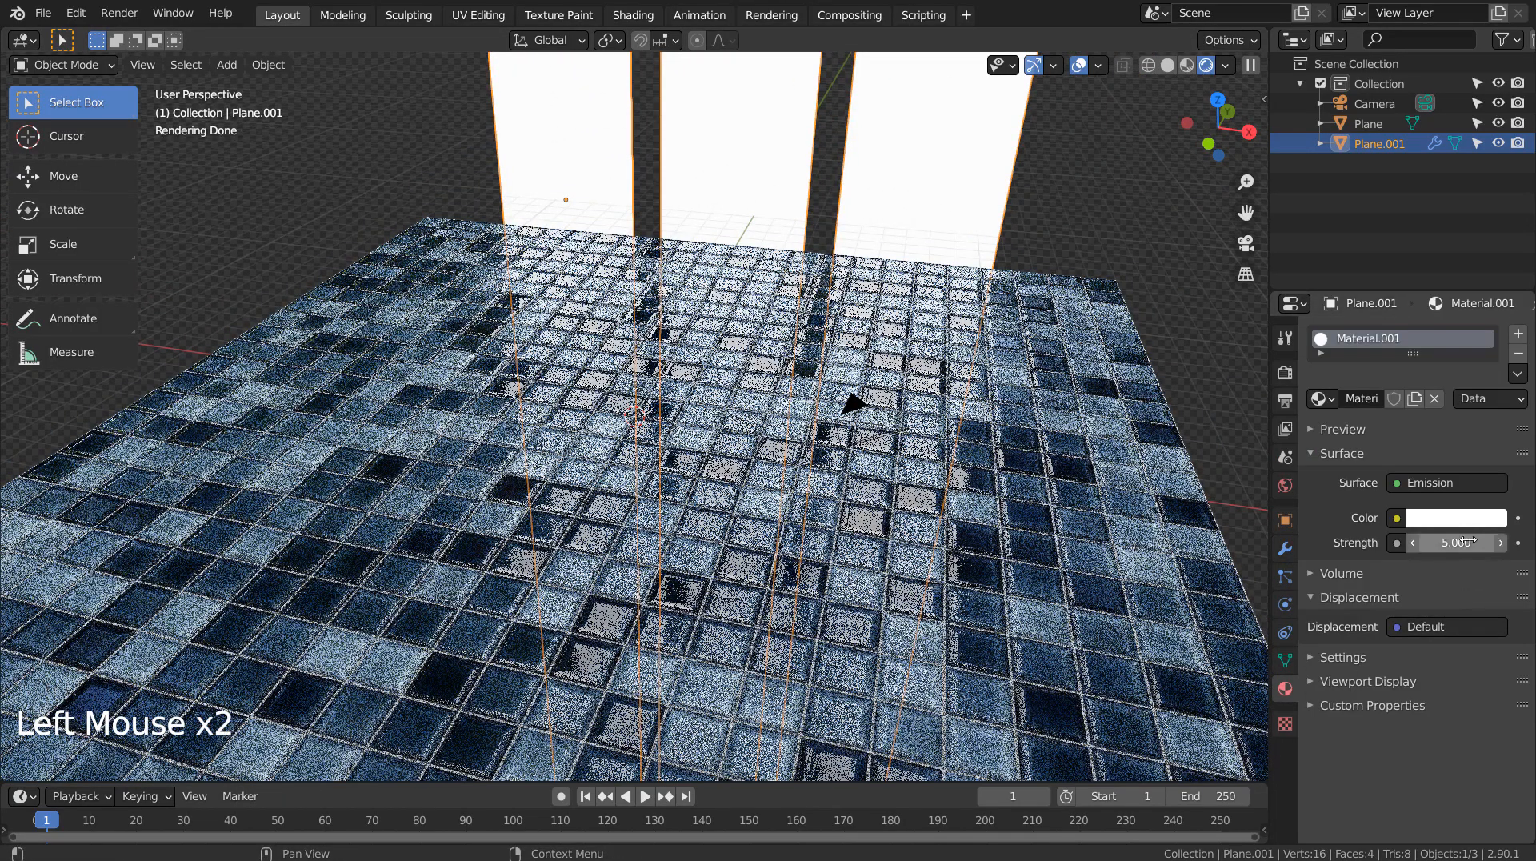
{"action": "type", "text": "3"}
{"action": "key", "text": "Return"}
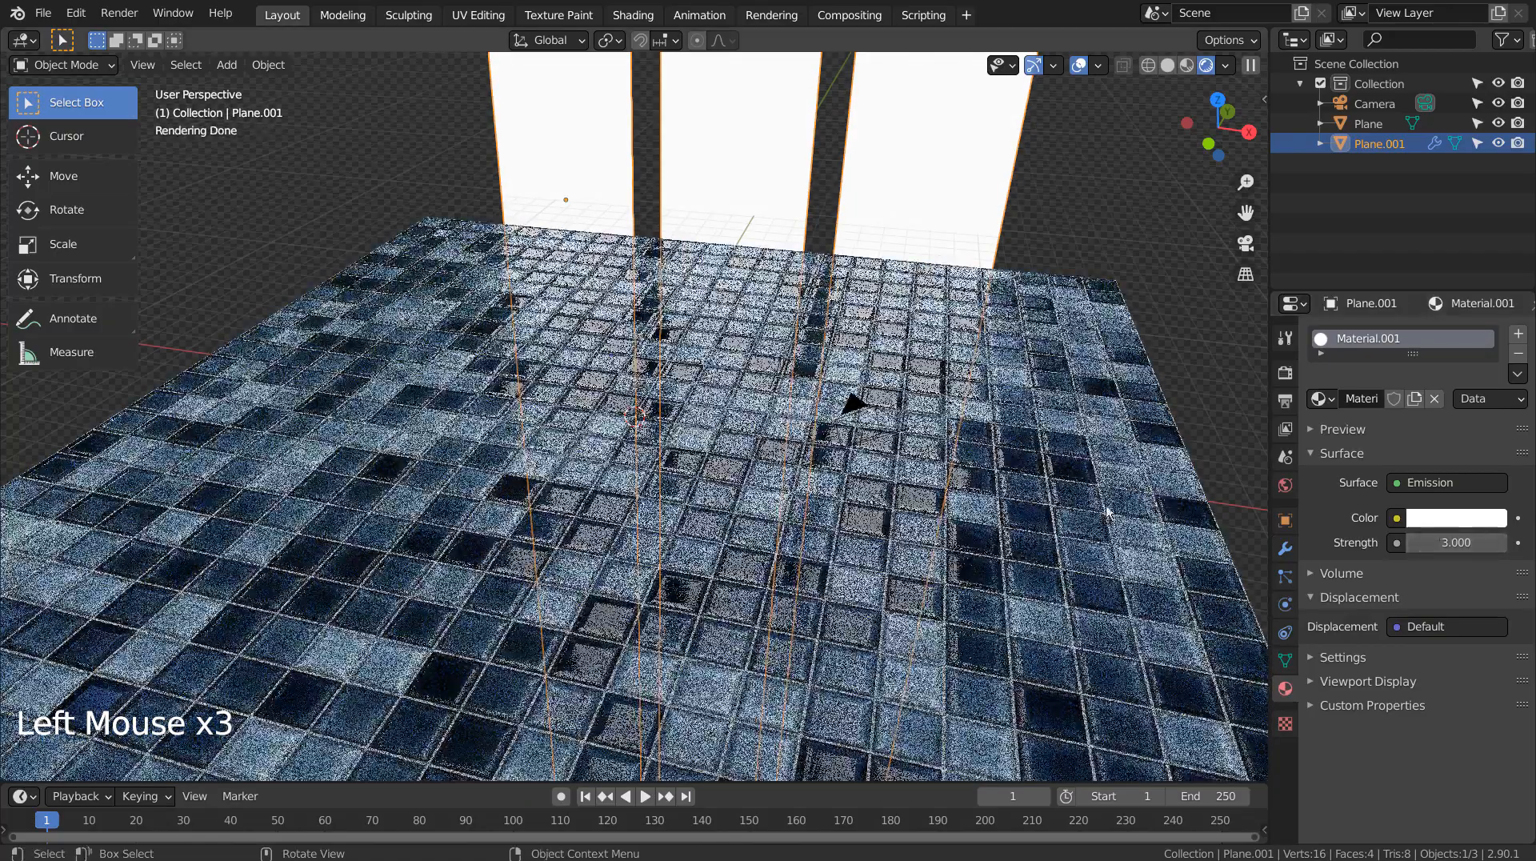
Frame the tile floor and glowing strips from a low angle and align the active camera to that view.
{"action": "middle_click_drag", "start_coordinate": [850, 404], "coordinate": [795, 349]}
{"action": "scroll", "coordinate": [1022, 512], "scroll_direction": "up", "scroll_amount": 4}
{"action": "middle_click_drag", "start_coordinate": [1023, 512], "coordinate": [1006, 494], "text": "shift"}
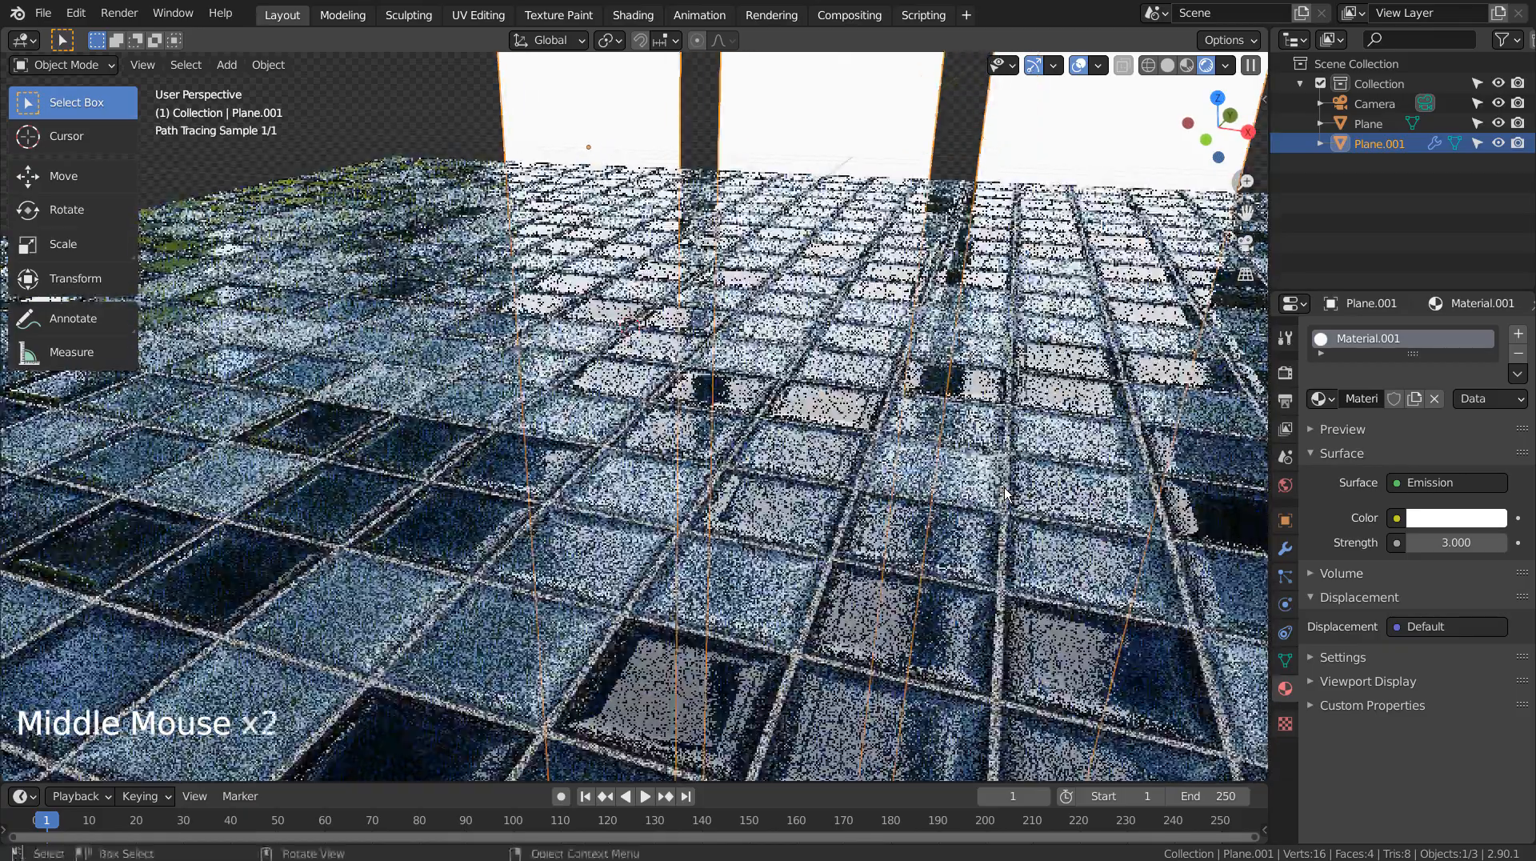
{"action": "scroll", "coordinate": [1006, 493], "scroll_direction": "down", "scroll_amount": 2}
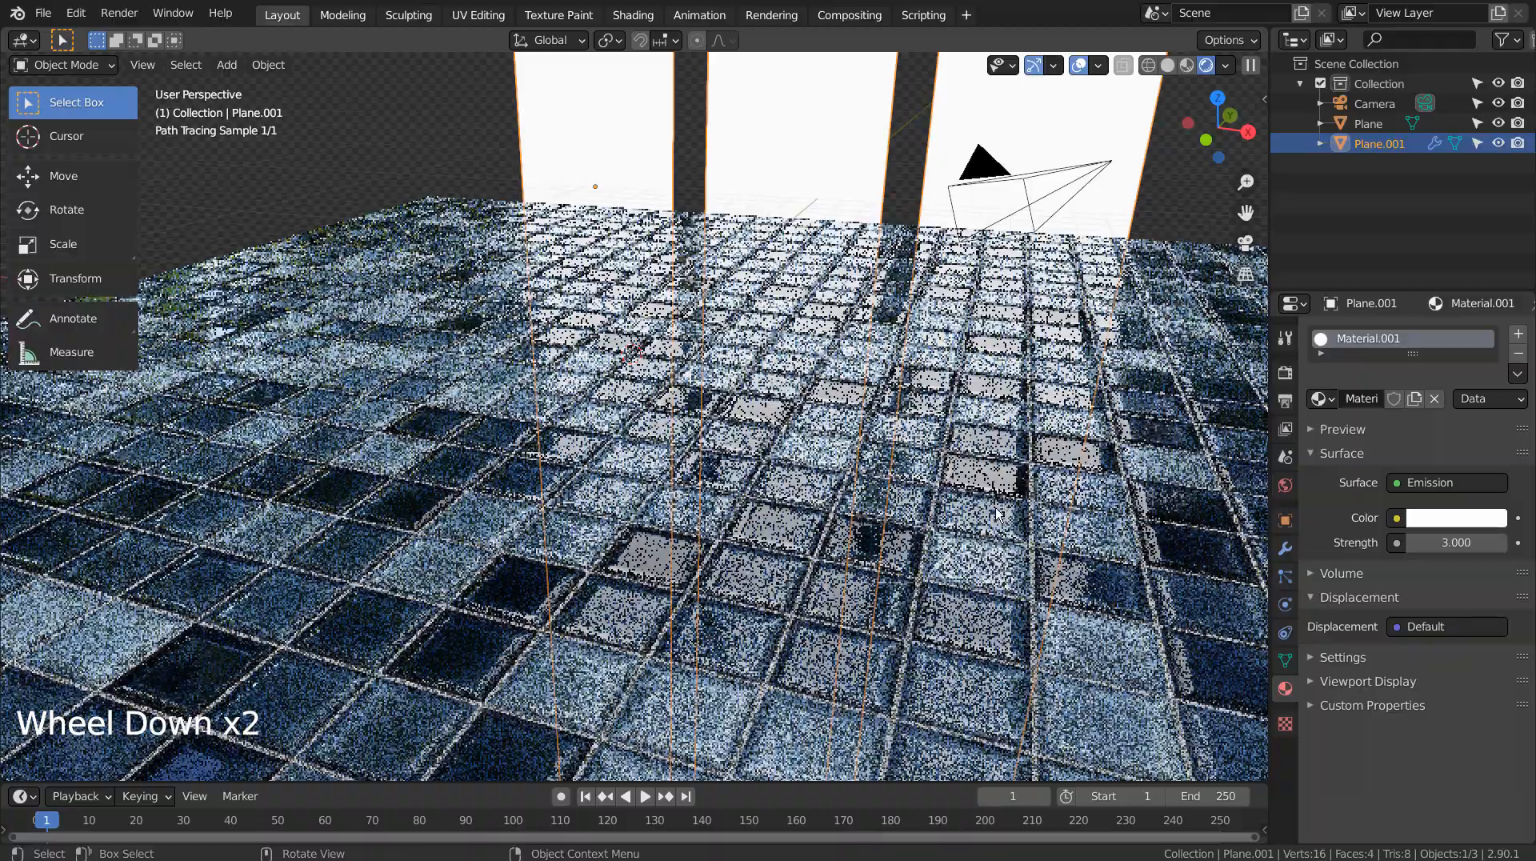
{"action": "middle_click_drag", "start_coordinate": [1007, 494], "coordinate": [966, 521]}
{"action": "key", "text": "ctrl+alt+KP_0"}
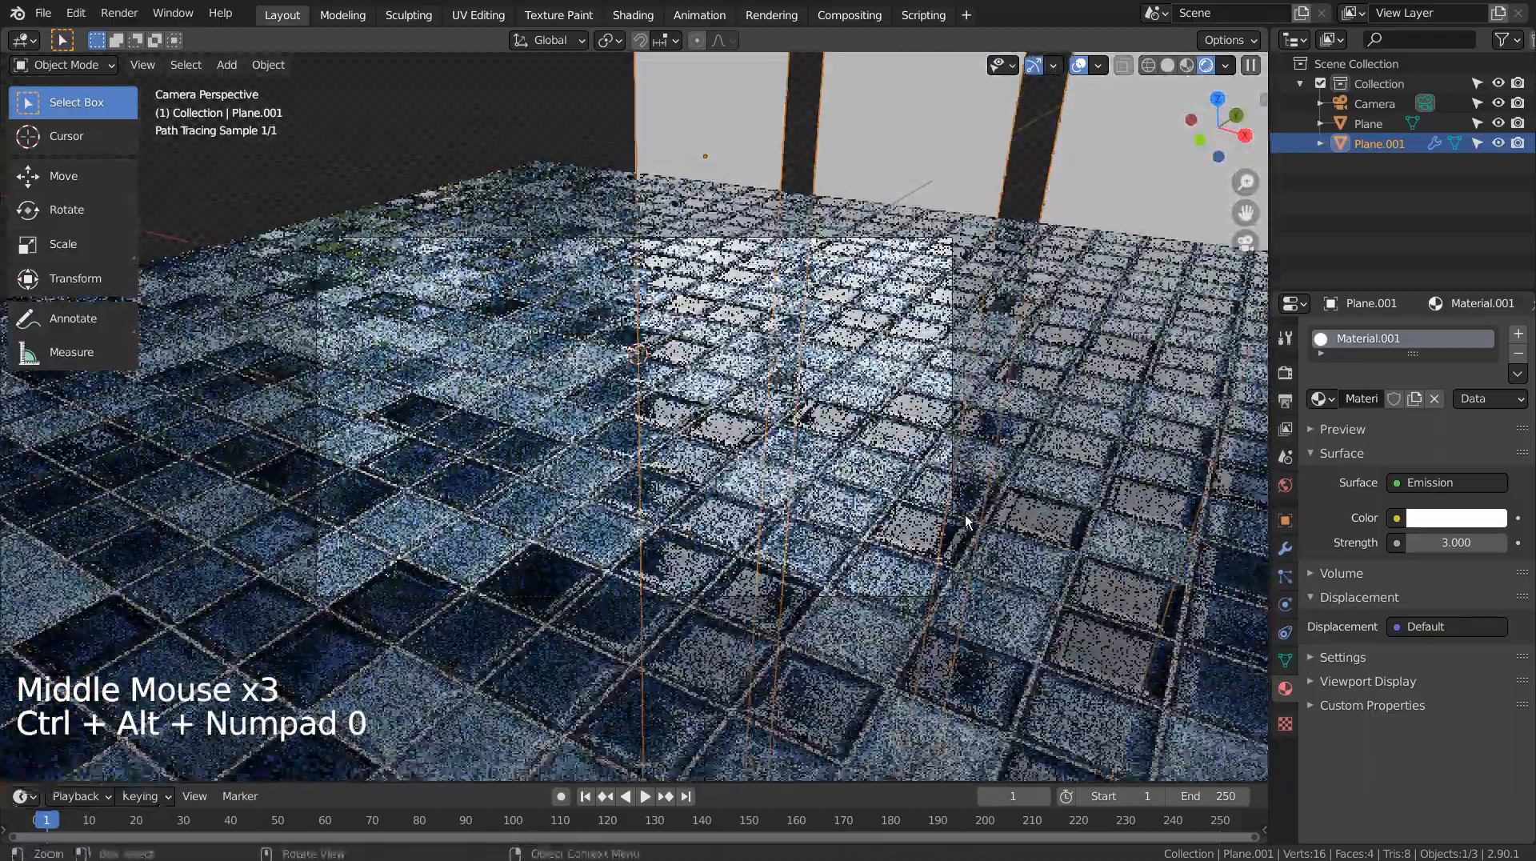
Refine the camera's position with walk navigation, moving it right and backward and adjusting its height to frame the floor before the strips.
{"action": "key", "text": "shift+grave"}
{"action": "key", "text": "d"}
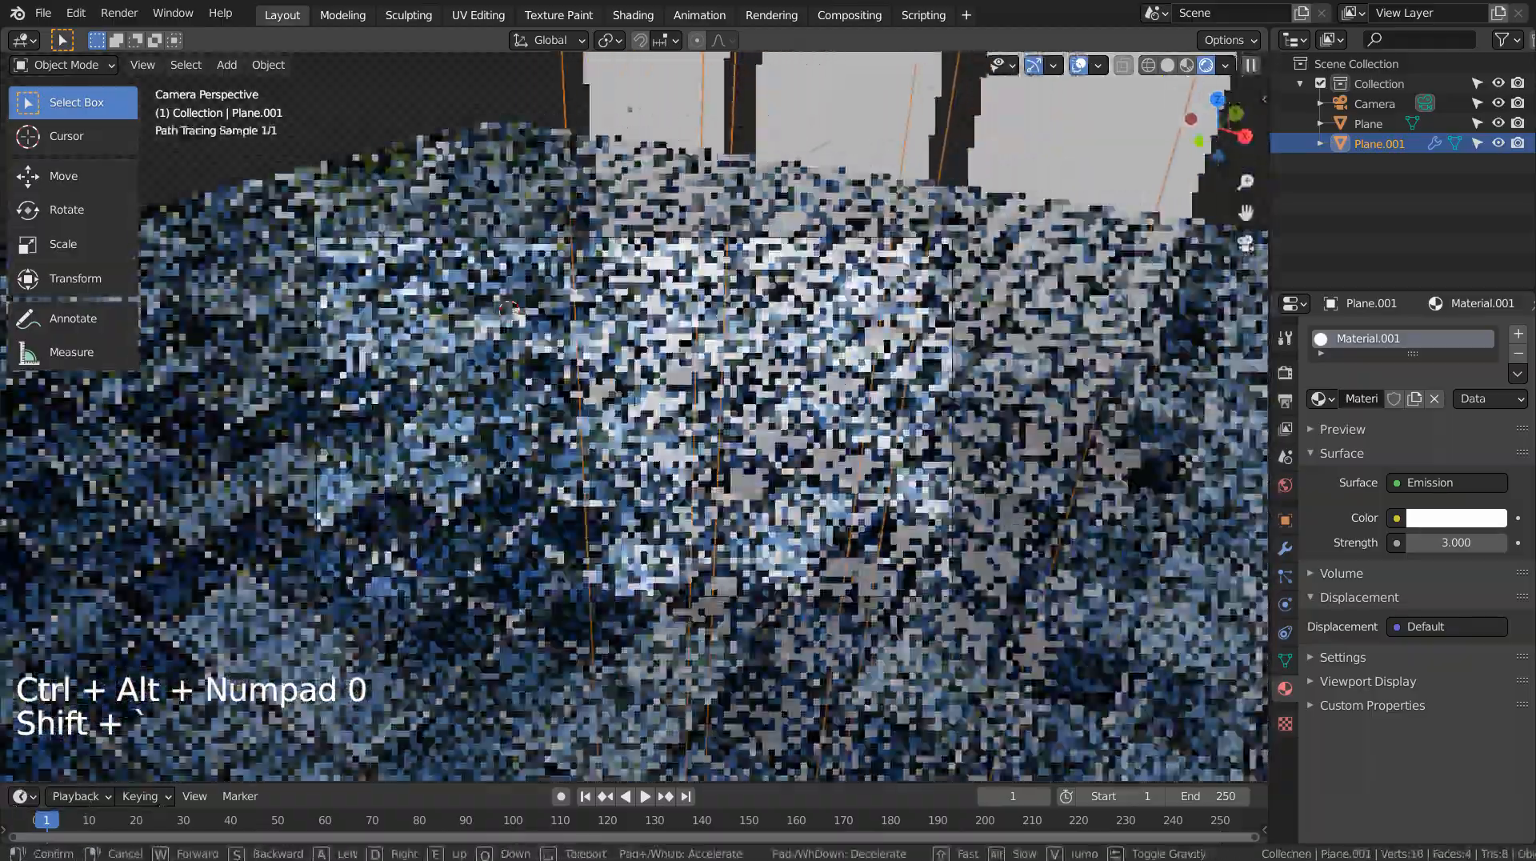
{"action": "key", "text": "s"}
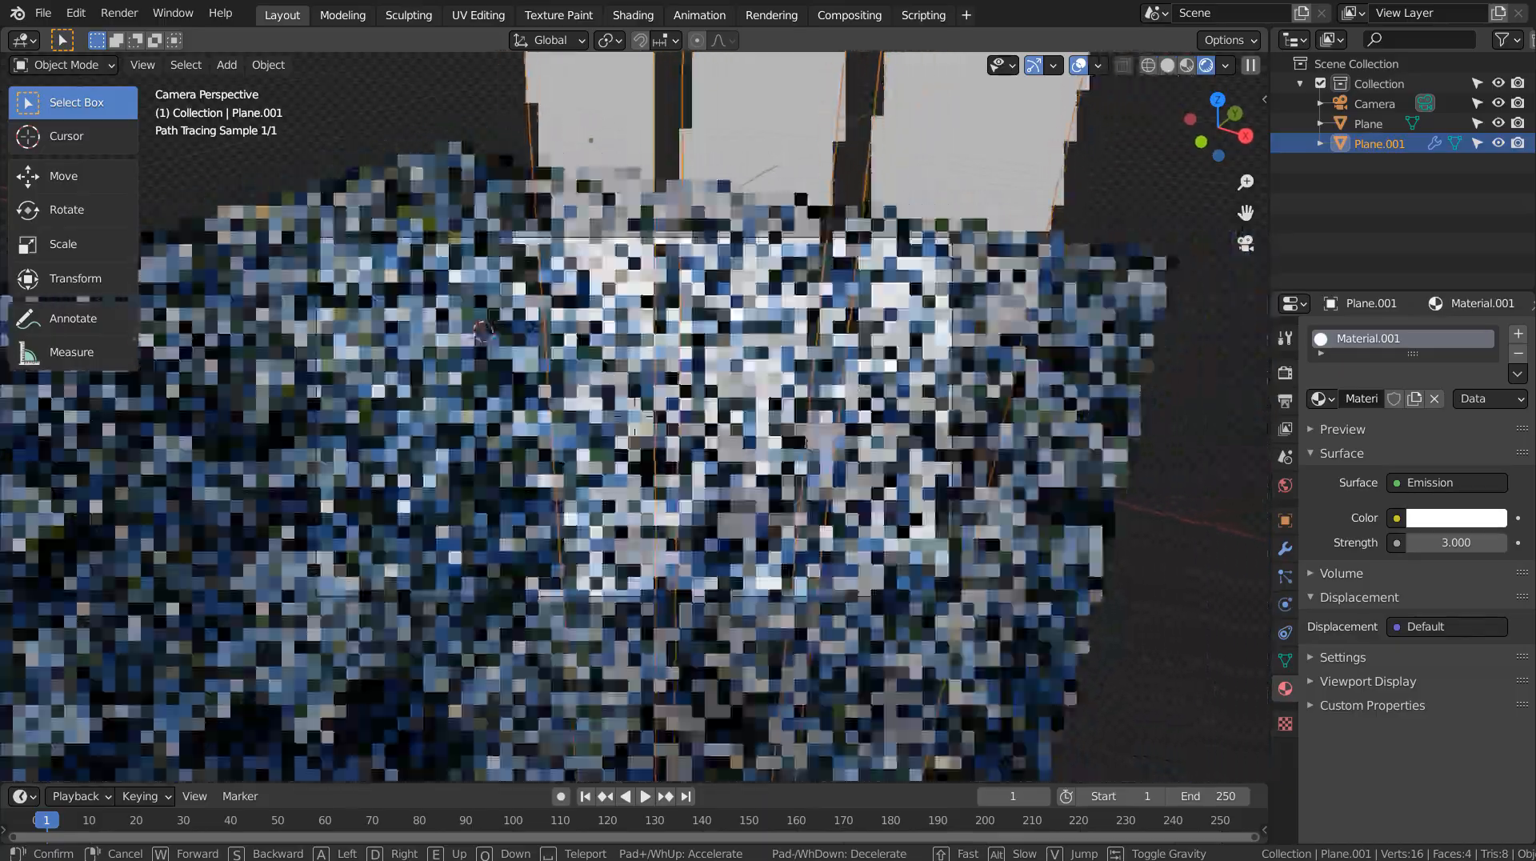
{"action": "key", "text": "s"}
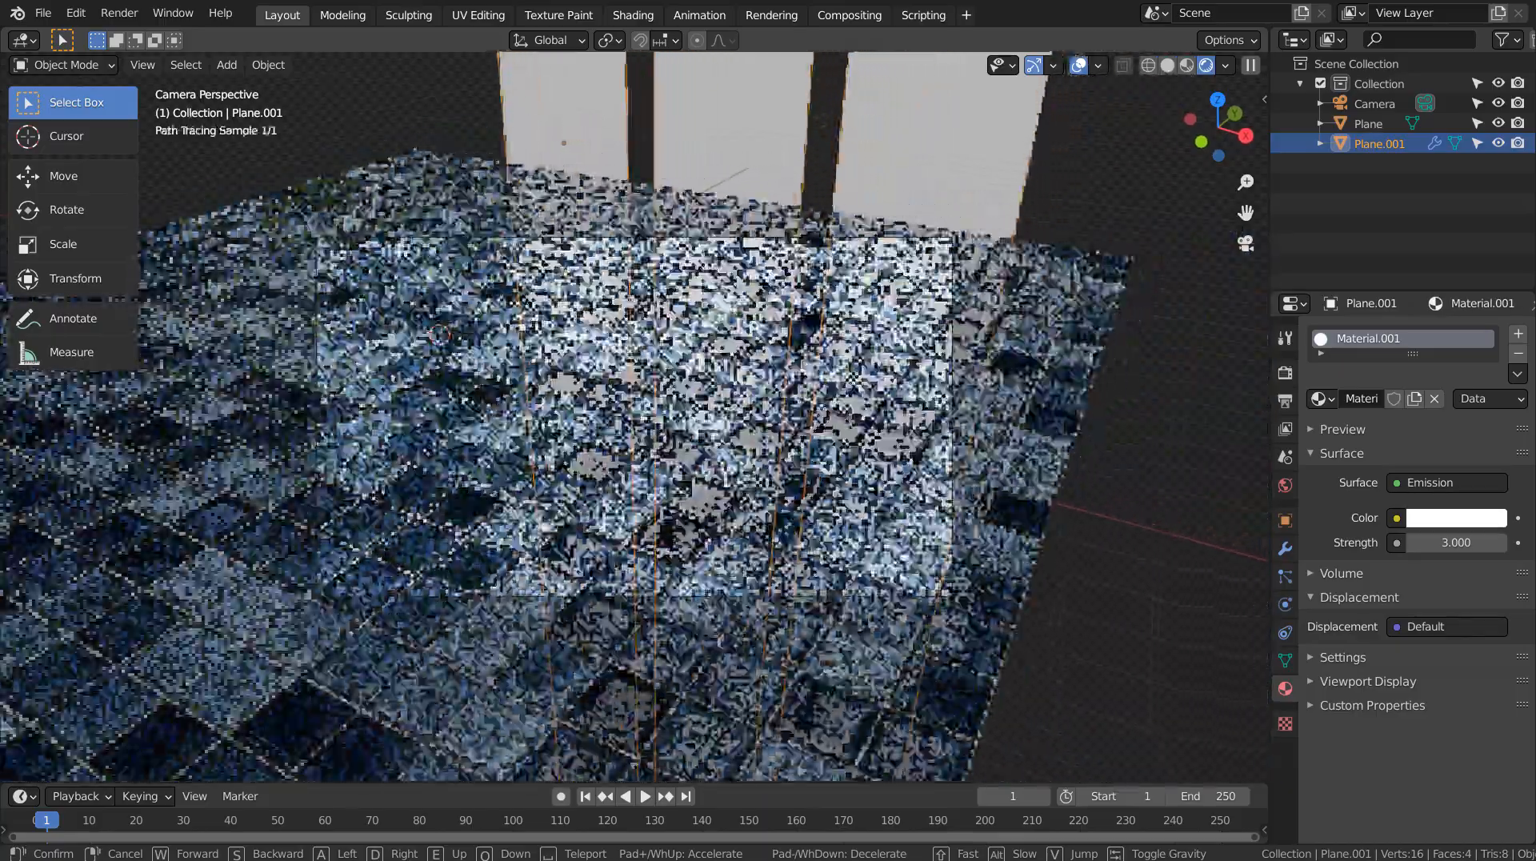
{"action": "key", "text": "e"}
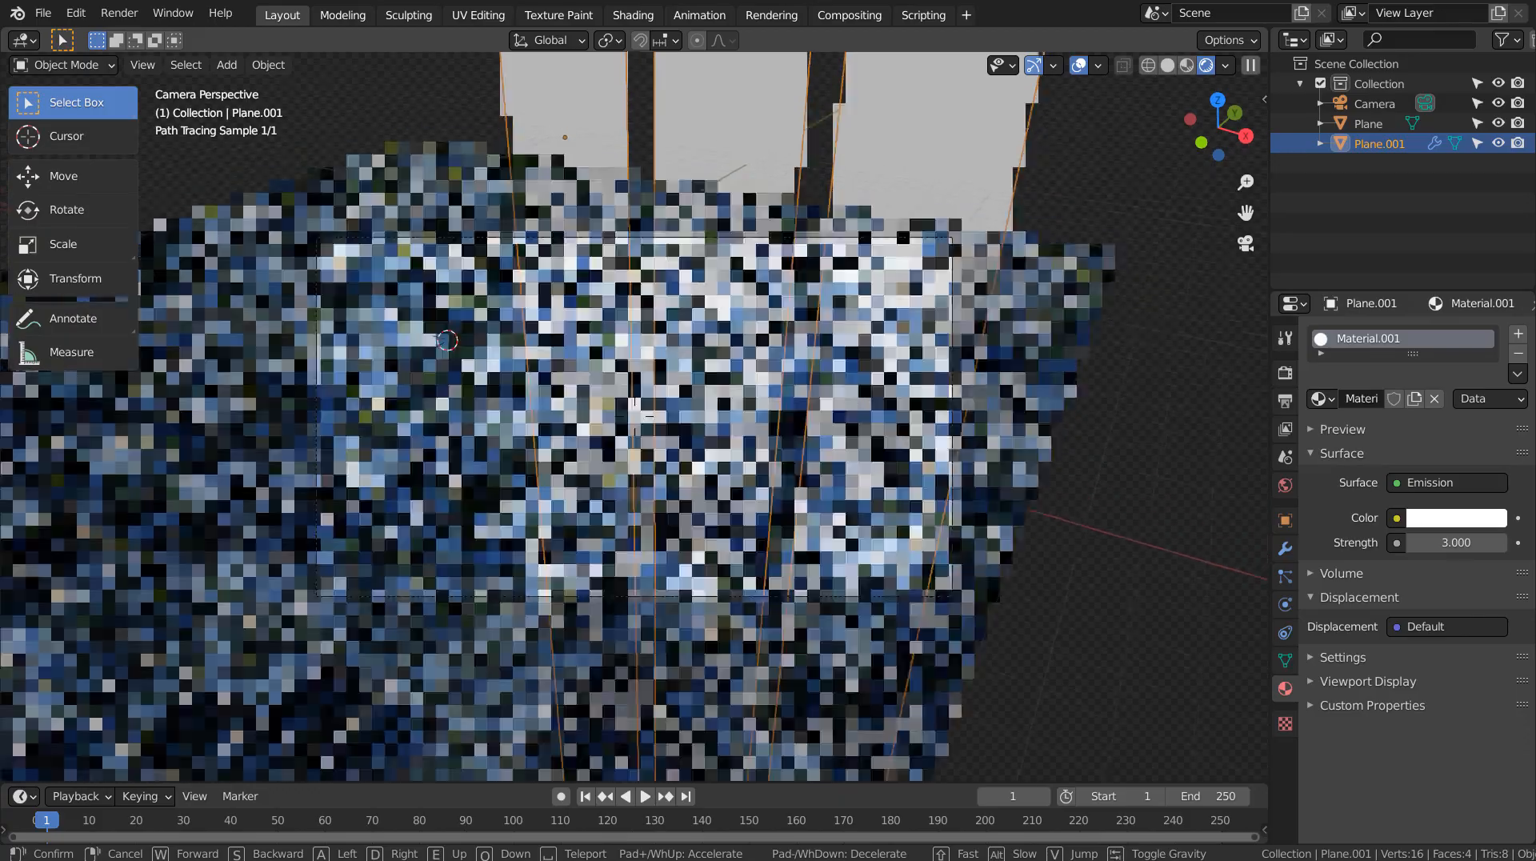
{"action": "key", "text": "q"}
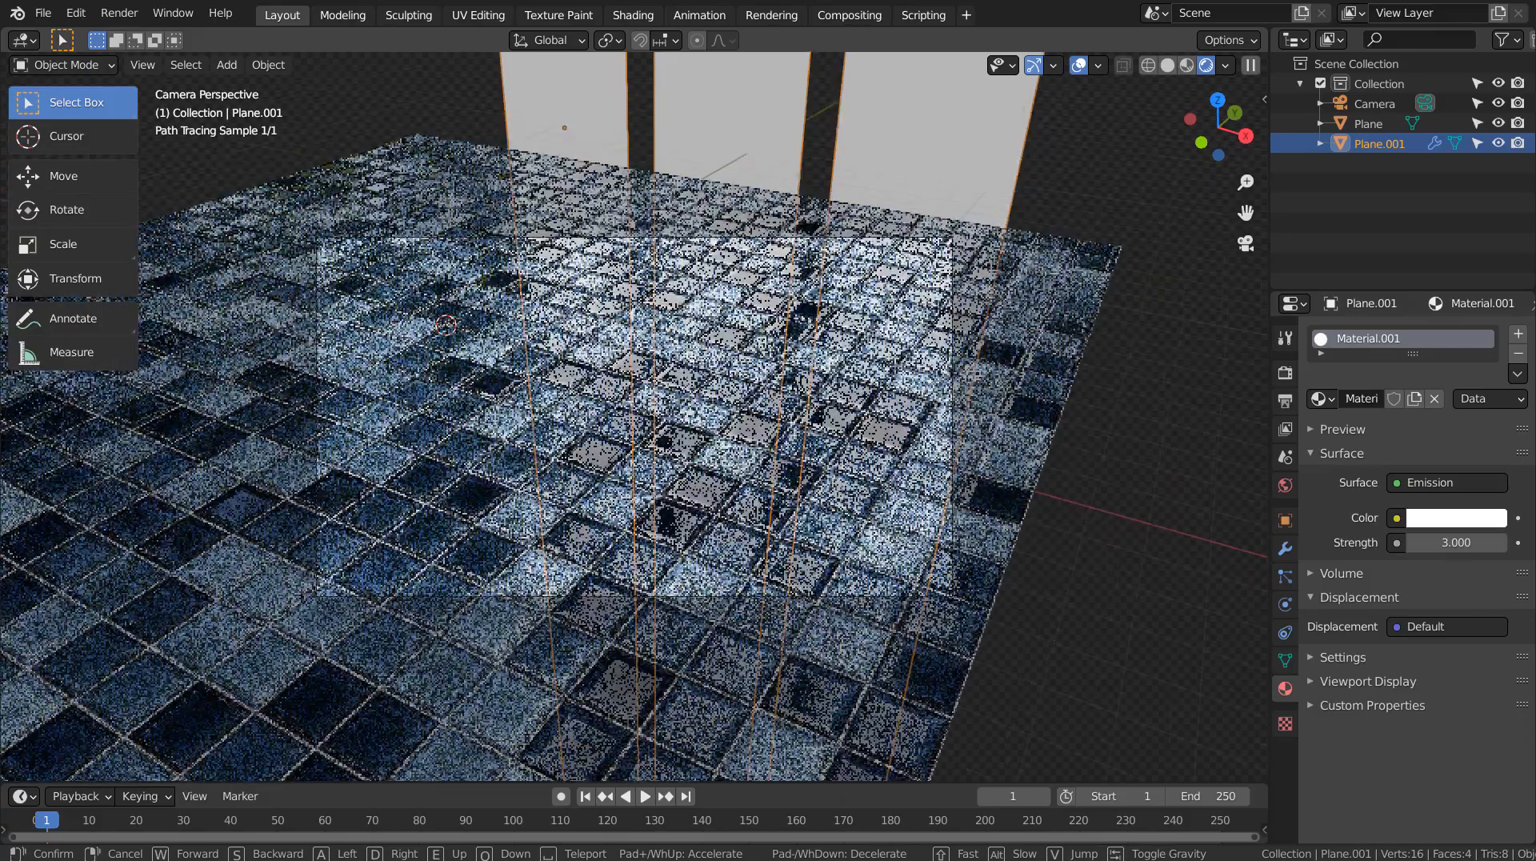
{"action": "left_click", "coordinate": [635, 416]}
Clear the selection and set the World background strength to 0.3.
{"action": "left_click", "coordinate": [1128, 458]}
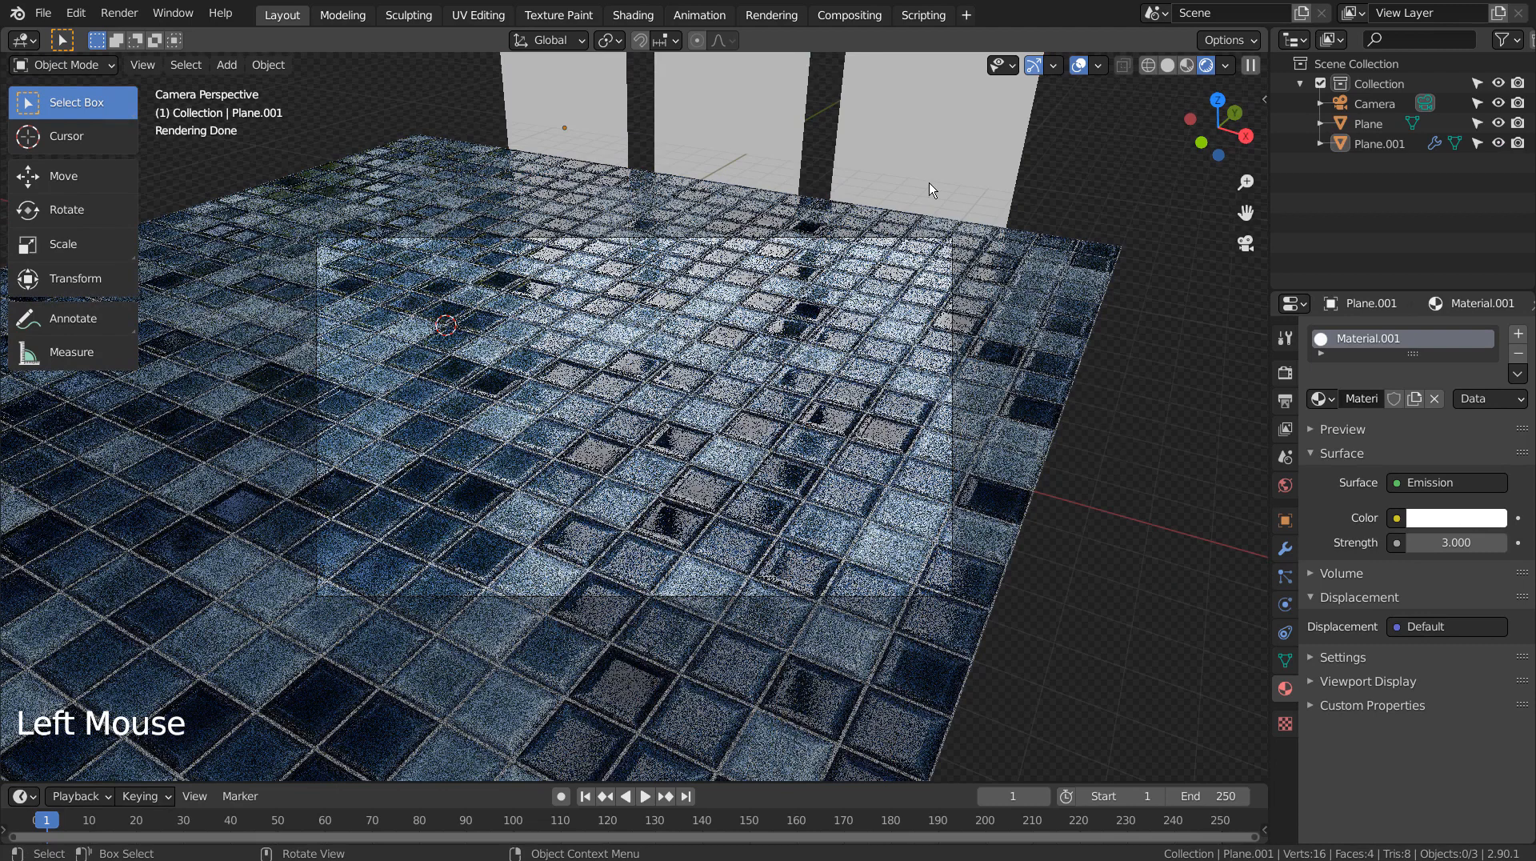
{"action": "left_click", "coordinate": [1287, 482]}
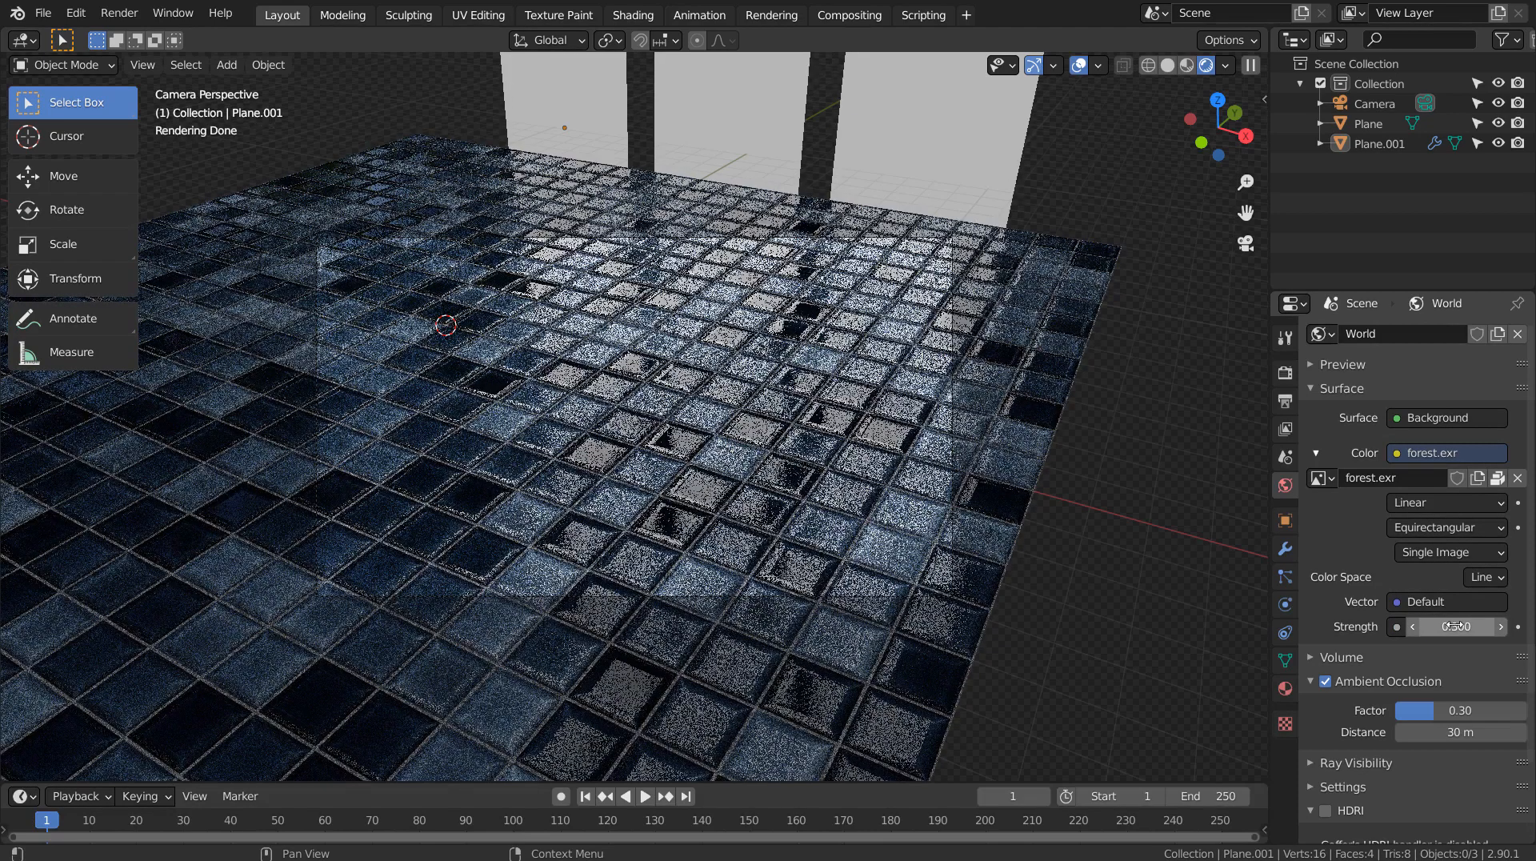
Test an emission strength of 12 on the strips' material, settle on 5 and clear the selection.
{"action": "left_click", "coordinate": [887, 104]}
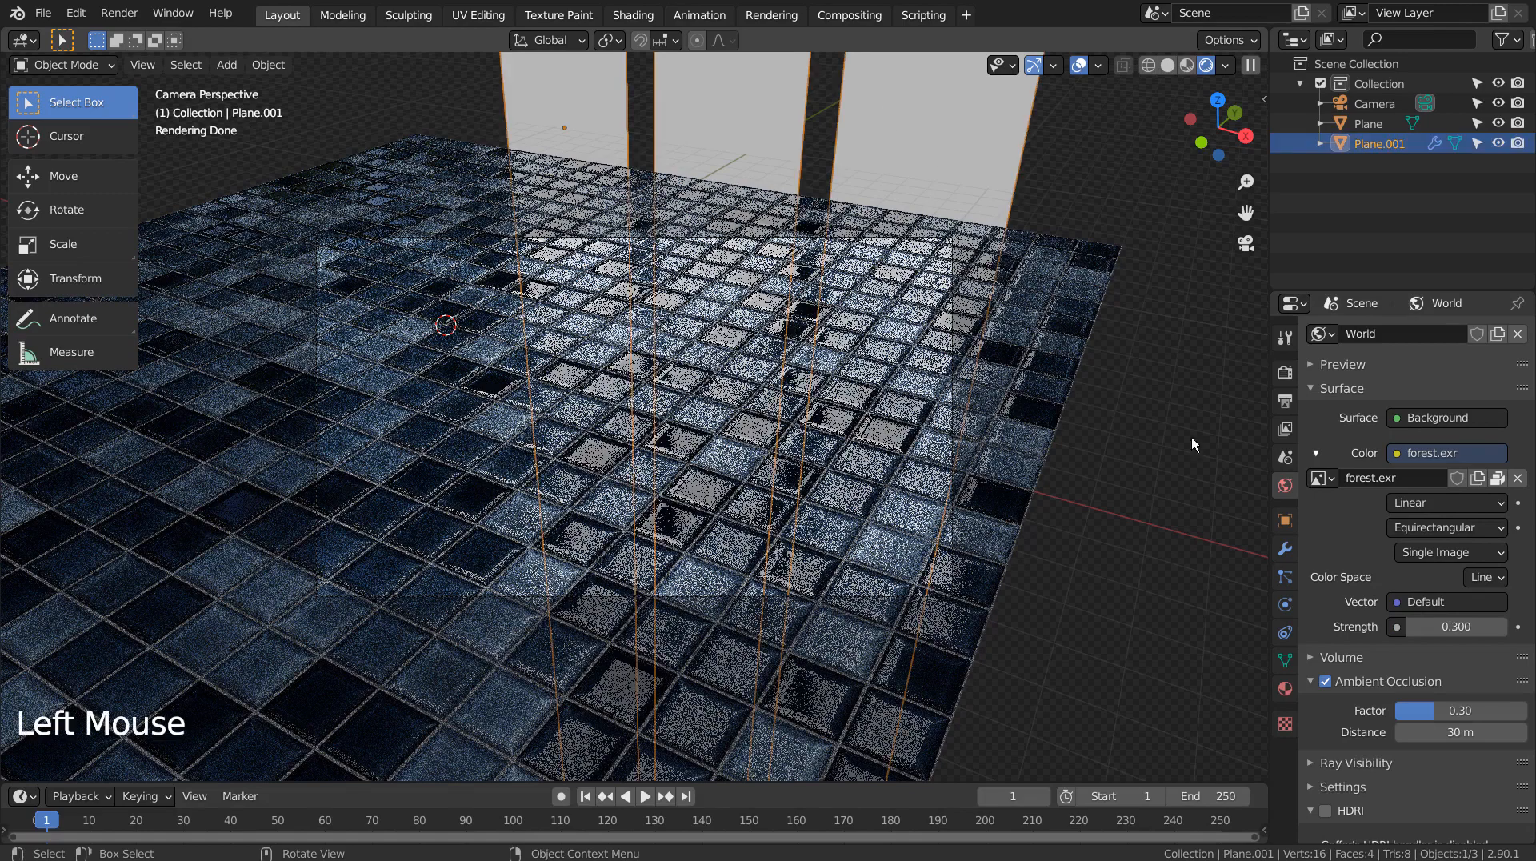
{"action": "left_click", "coordinate": [1285, 689]}
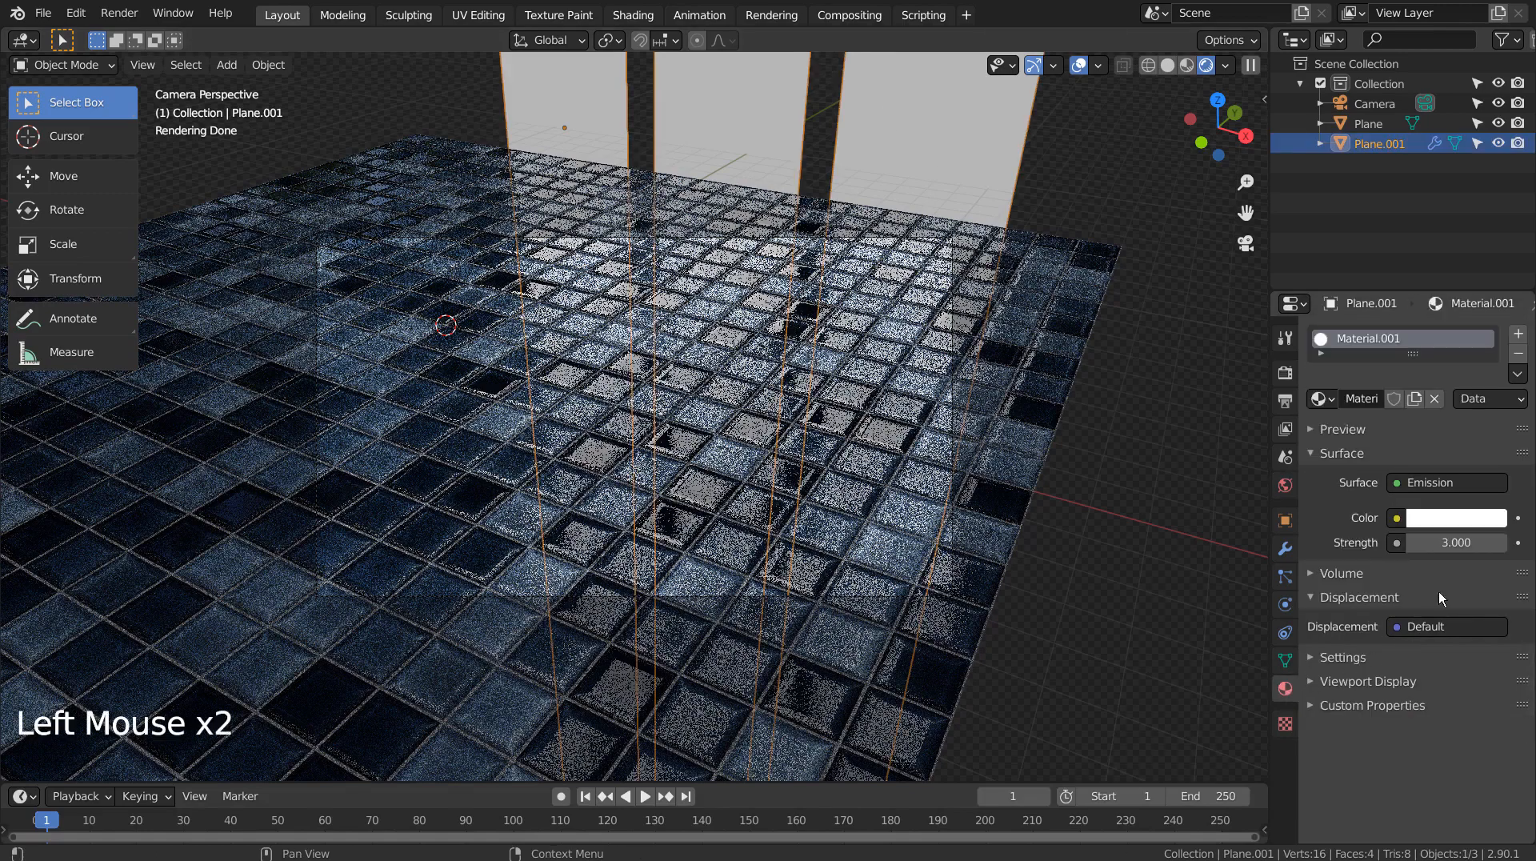
{"action": "type", "text": "12"}
{"action": "key", "text": "Return"}
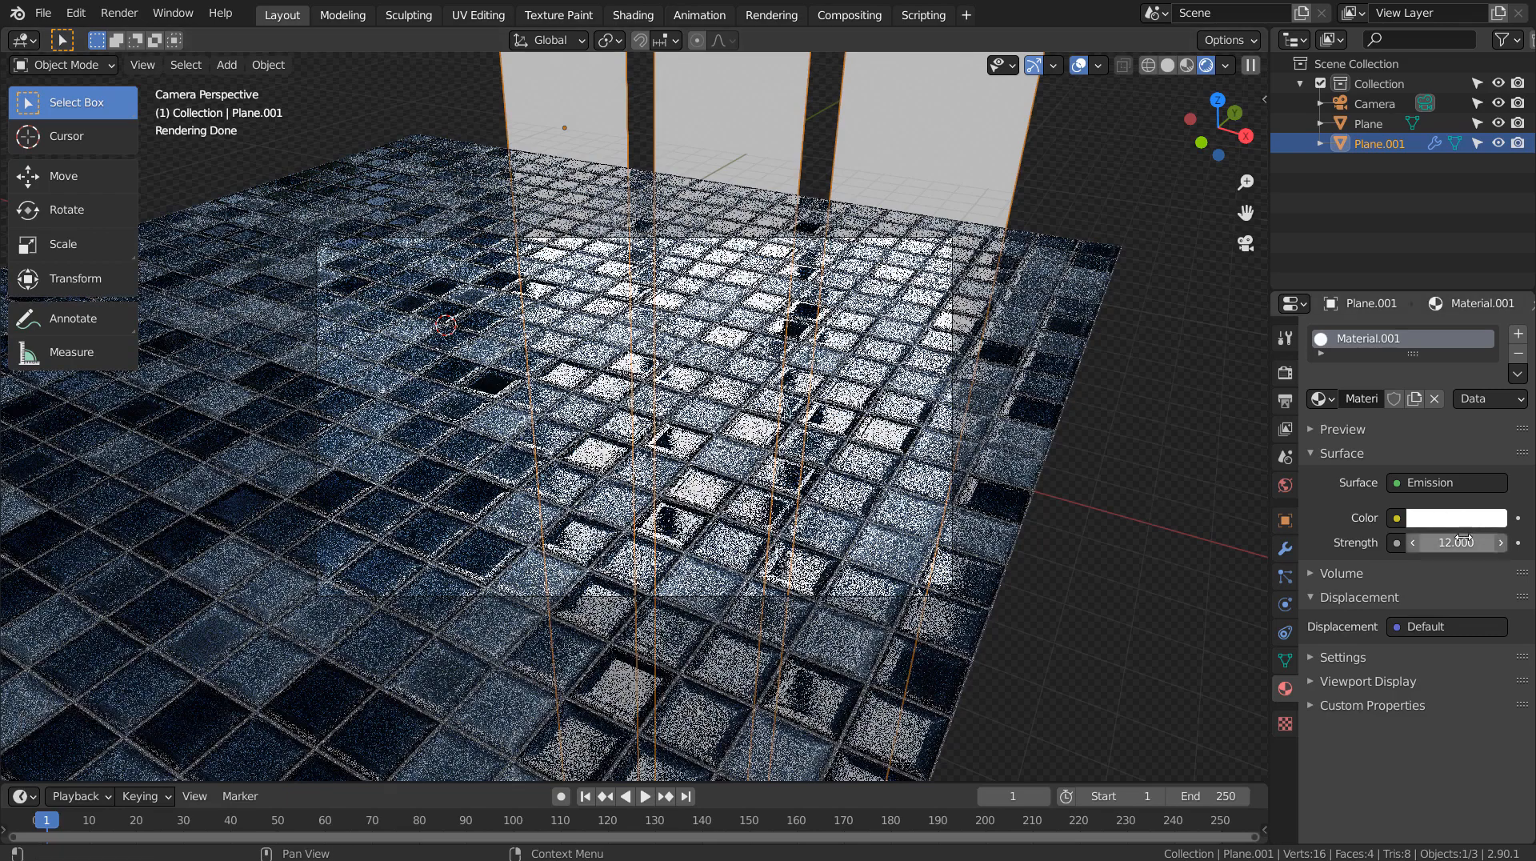
{"action": "left_click", "coordinate": [1440, 542]}
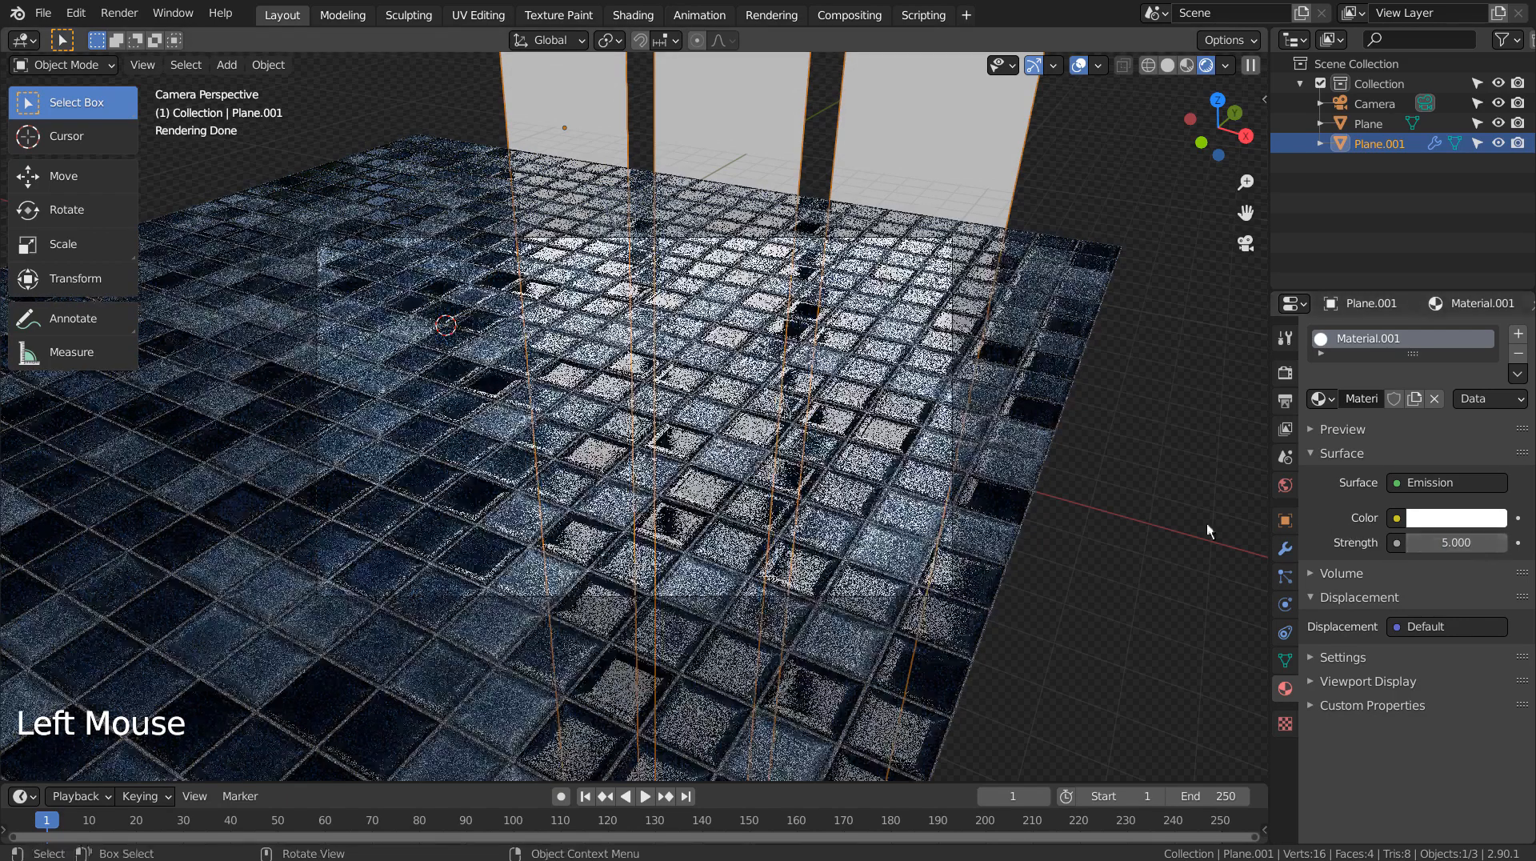
{"action": "left_click", "coordinate": [1163, 523]}
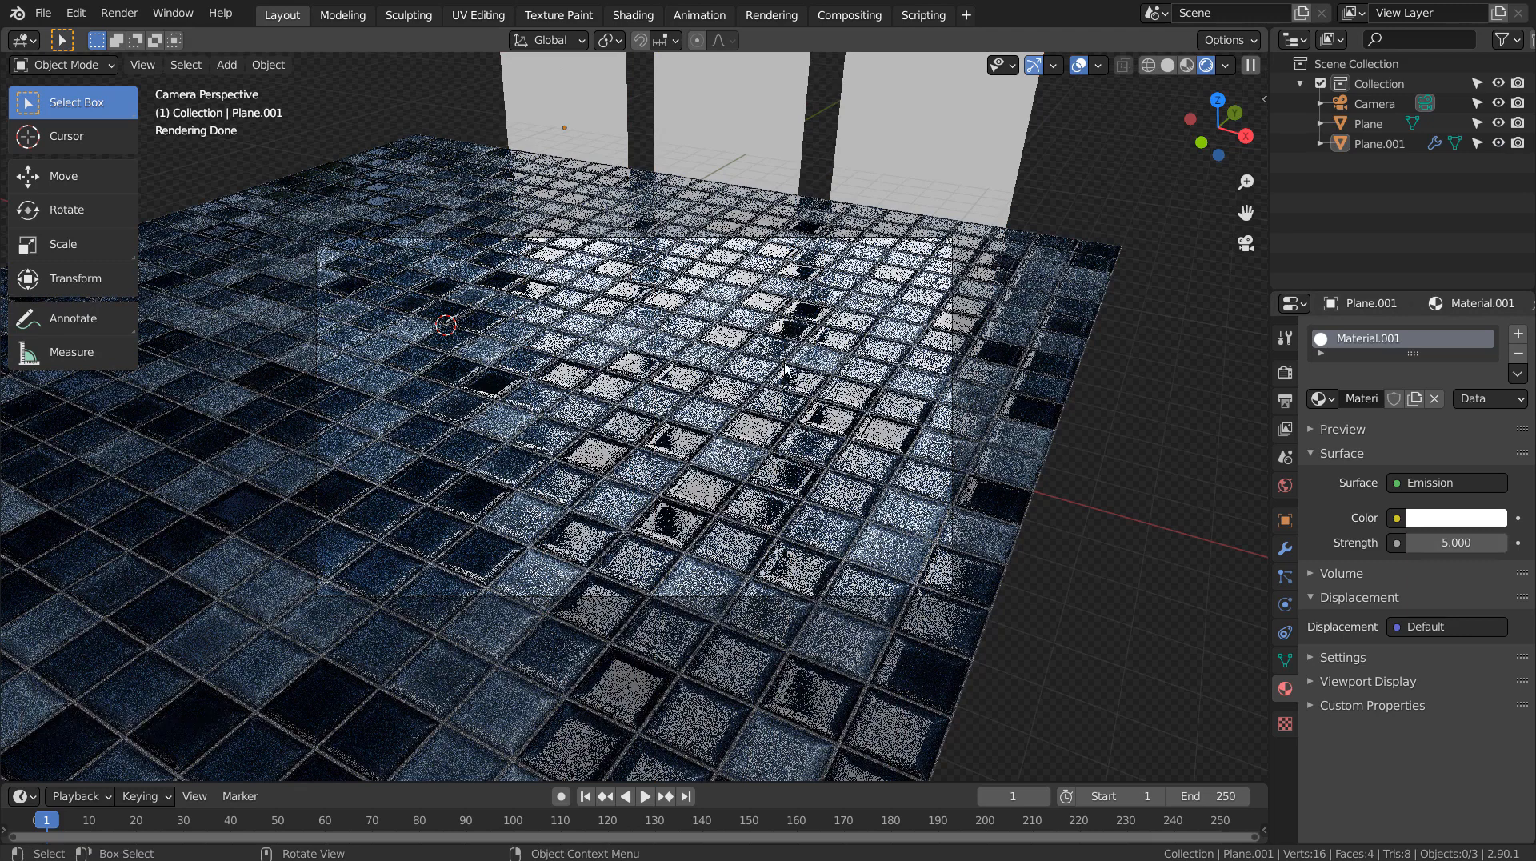
Add a UV Sphere raised 1 m along Z and give it a level 3 subdivision.
{"action": "key", "text": "shift+a"}
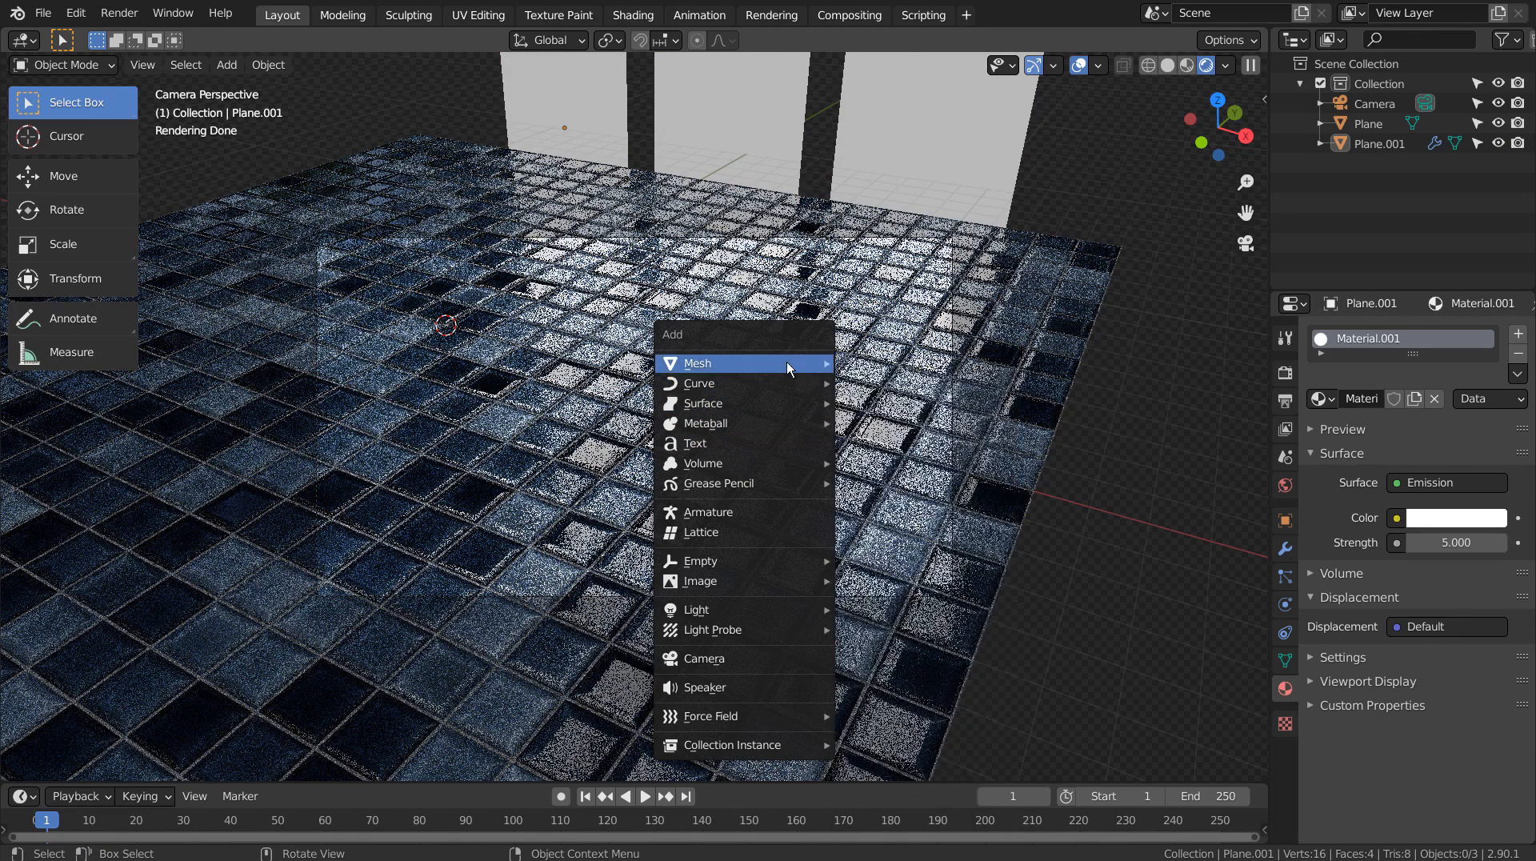
{"action": "mouse_move", "coordinate": [786, 362]}
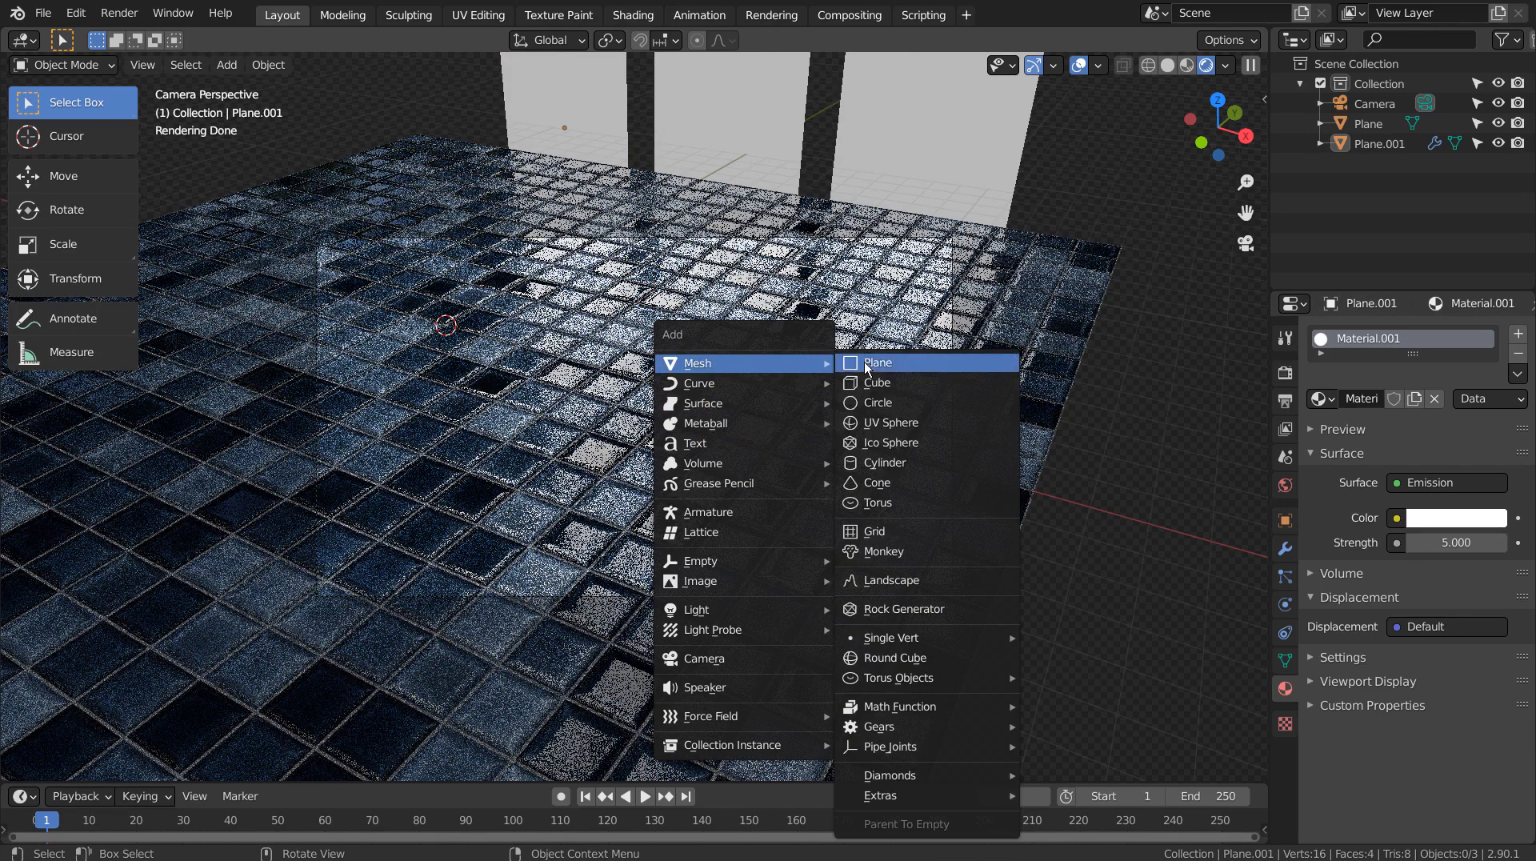
{"action": "left_click", "coordinate": [904, 424]}
{"action": "key", "text": "g"}
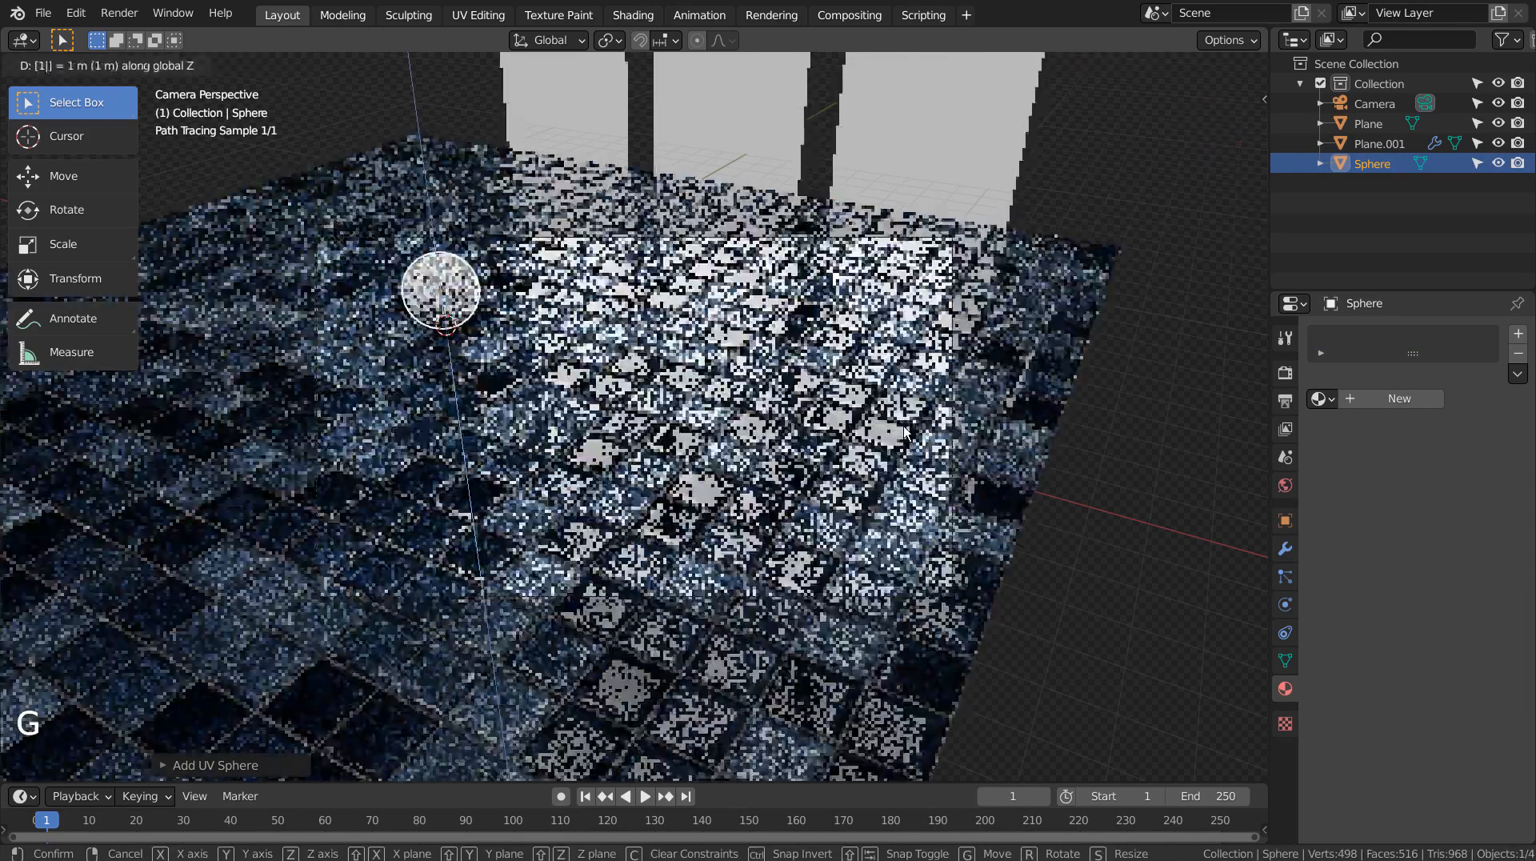
{"action": "left_click", "coordinate": [904, 429]}
{"action": "key", "text": "ctrl+3"}
Move the sphere about 6.7 m and a further 1.3 m along X, and shift it about -2.8 m along Y.
{"action": "key", "text": "g"}
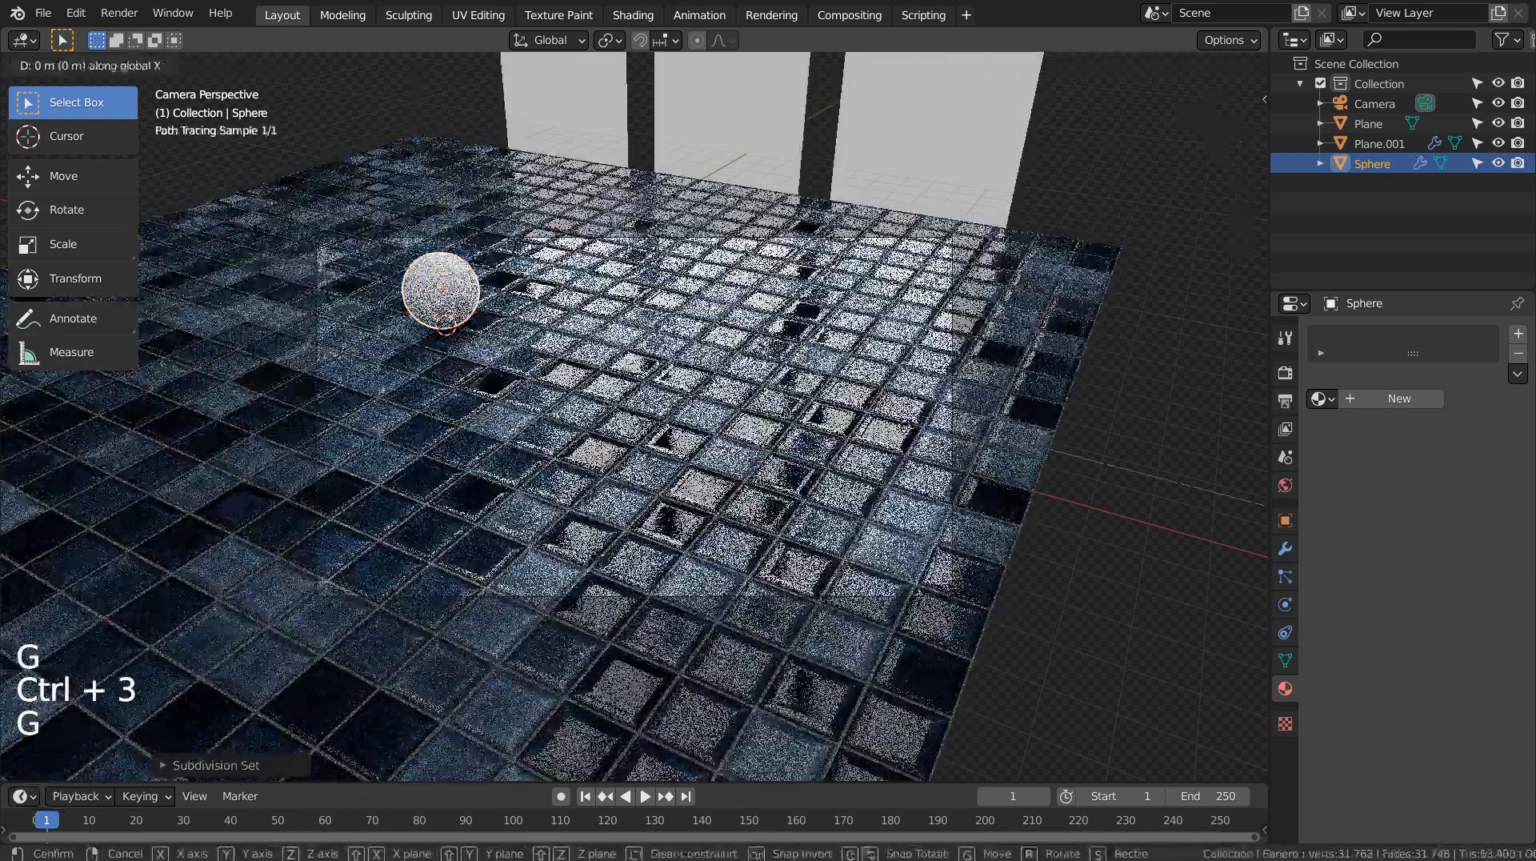
{"action": "key", "text": "x"}
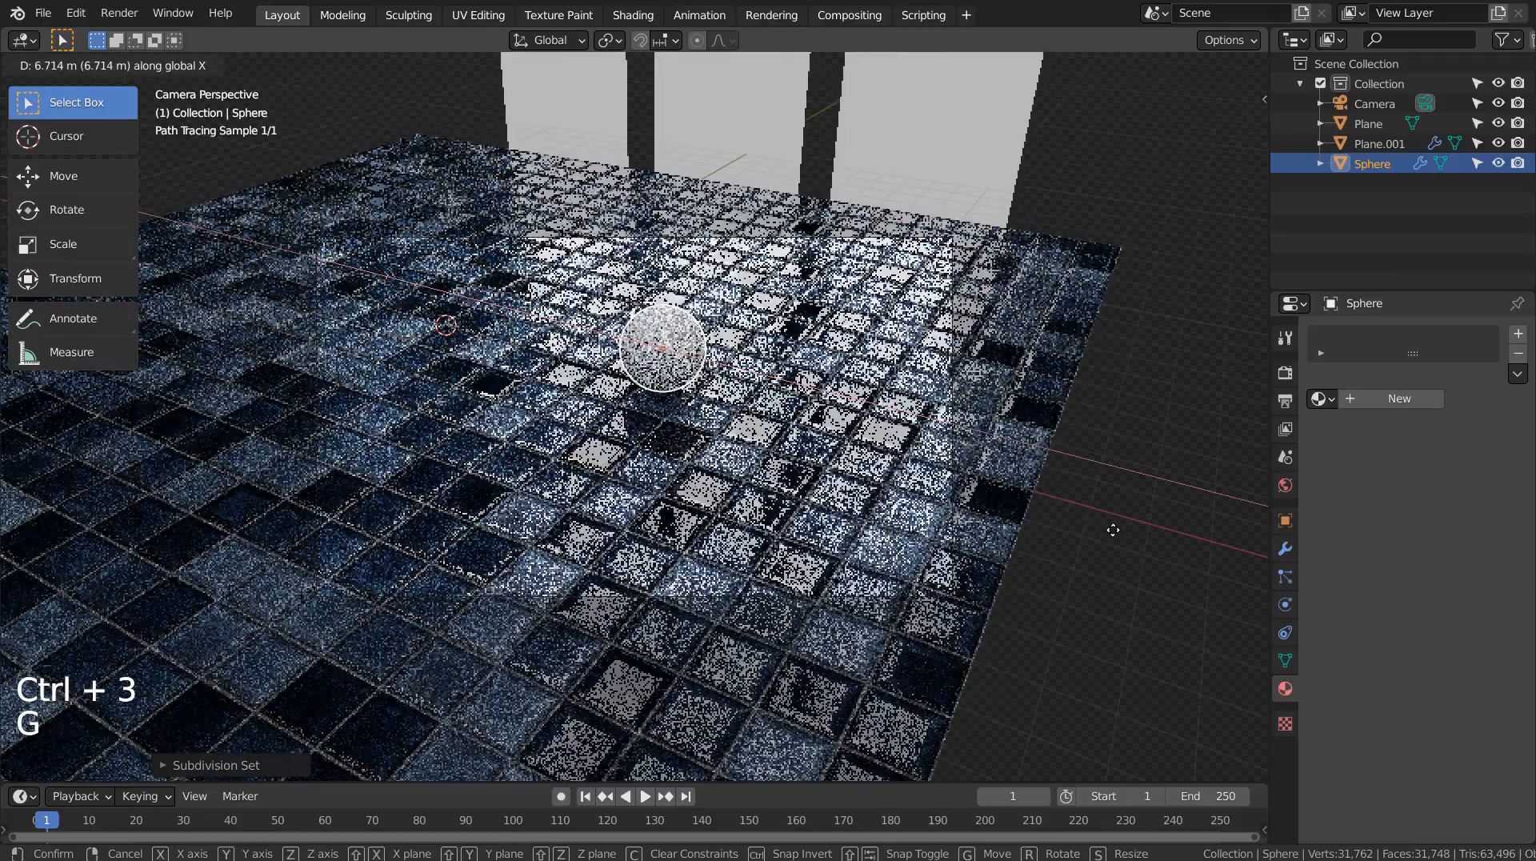
{"action": "left_click", "coordinate": [1112, 530]}
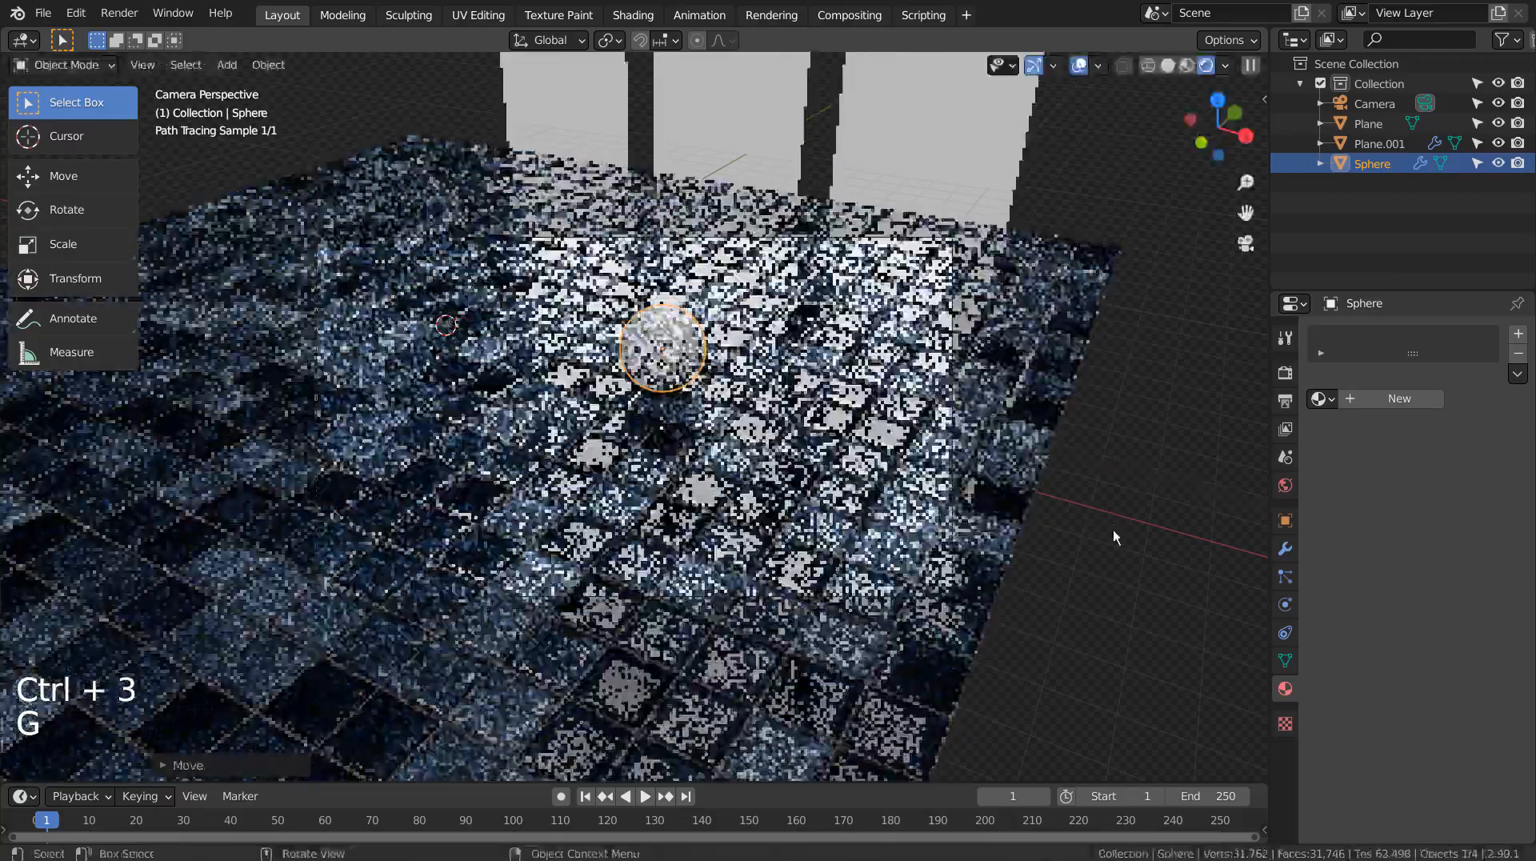
{"action": "key", "text": "g"}
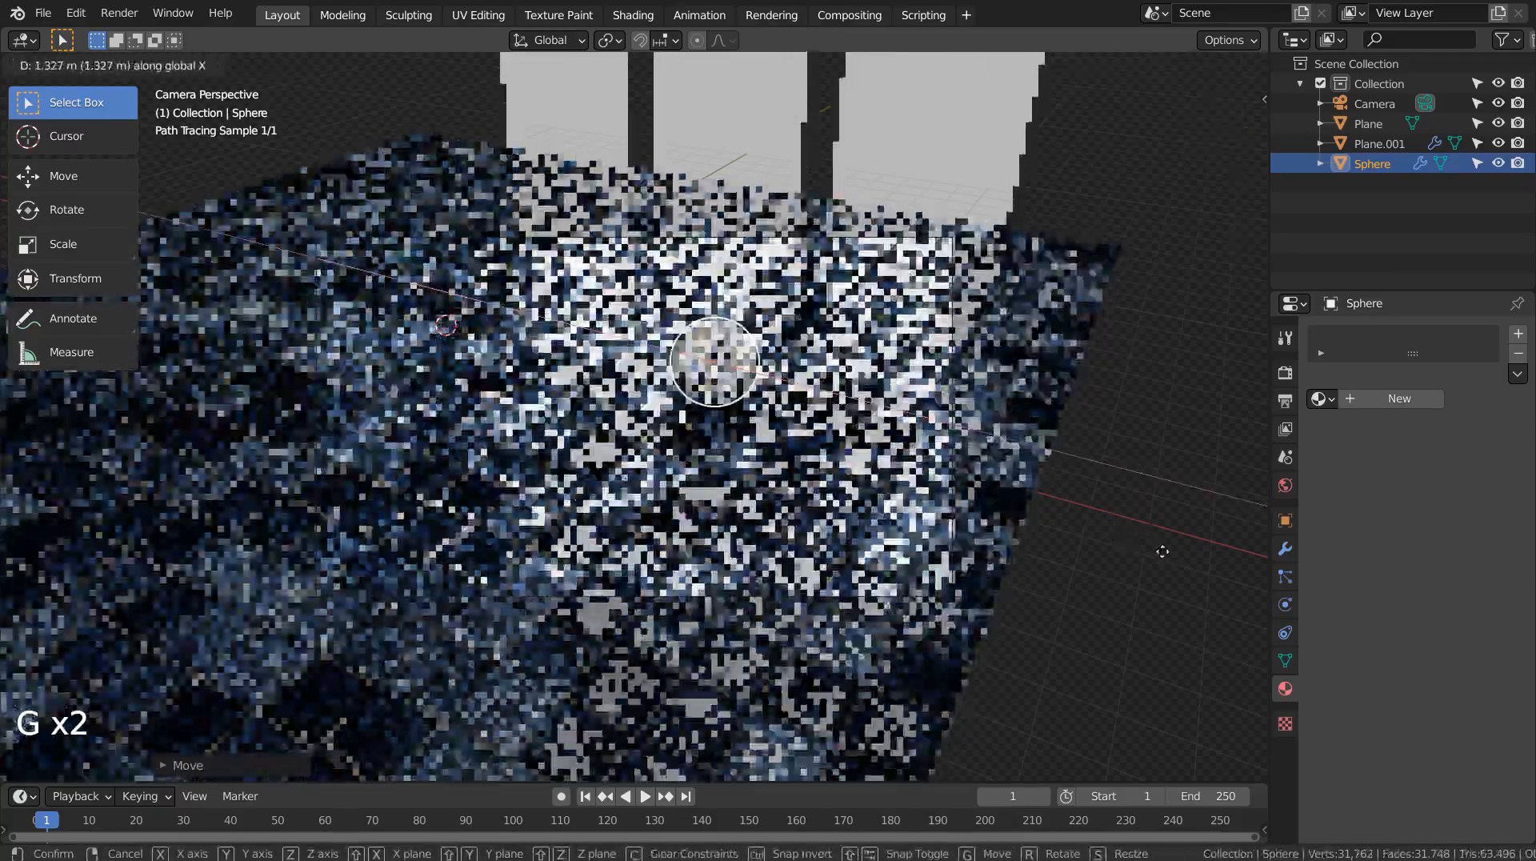
{"action": "left_click", "coordinate": [1160, 551]}
{"action": "key", "text": "g"}
{"action": "key", "text": "y"}
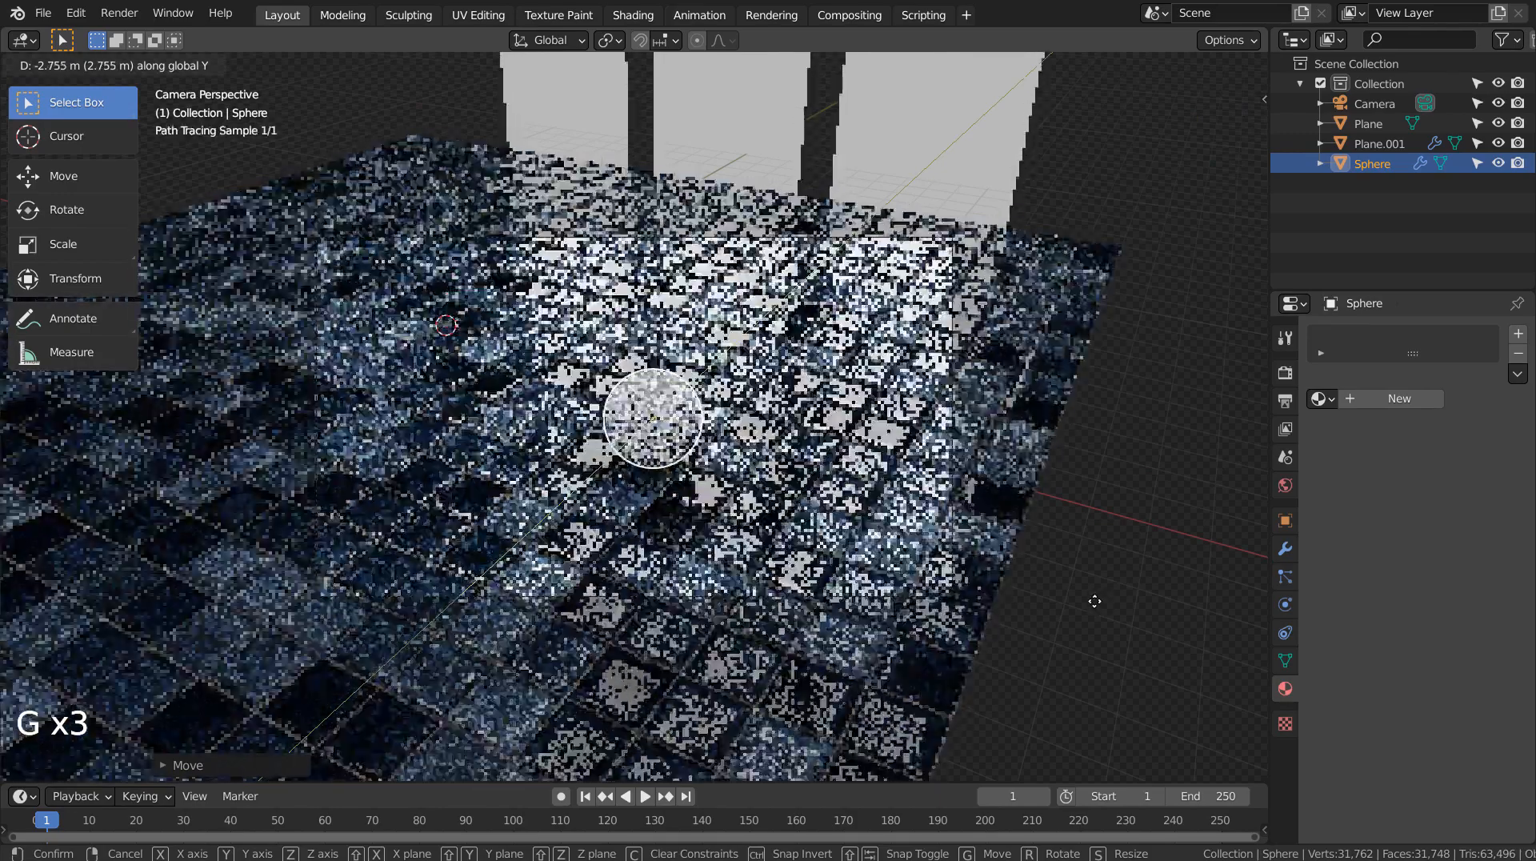
{"action": "left_click", "coordinate": [1095, 602]}
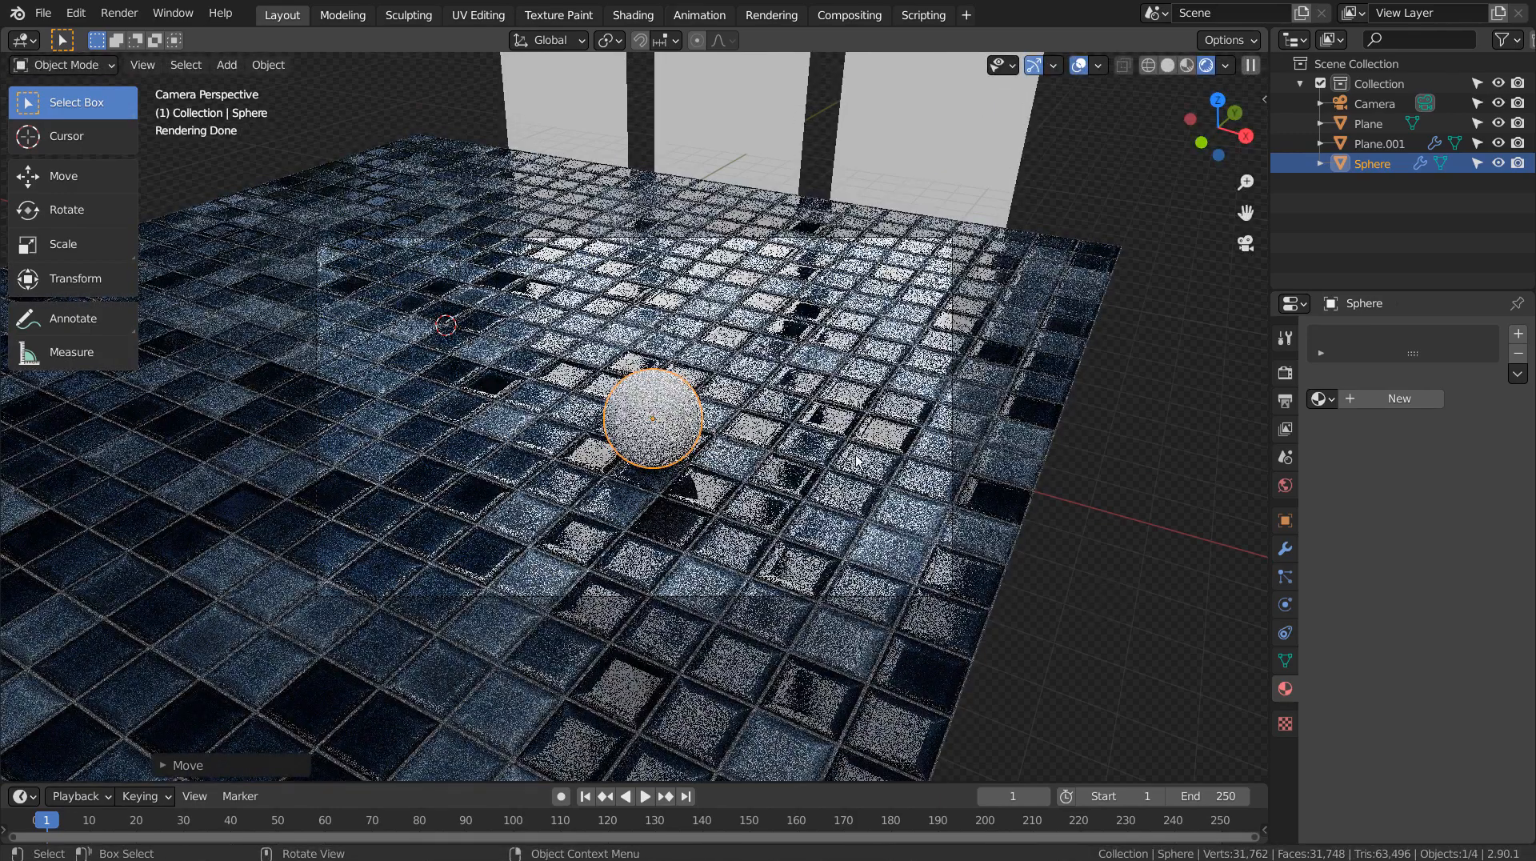
Give the sphere a new Principled BSDF material with metallic 0.953 and roughness 0.083.
{"action": "left_click", "coordinate": [1360, 400]}
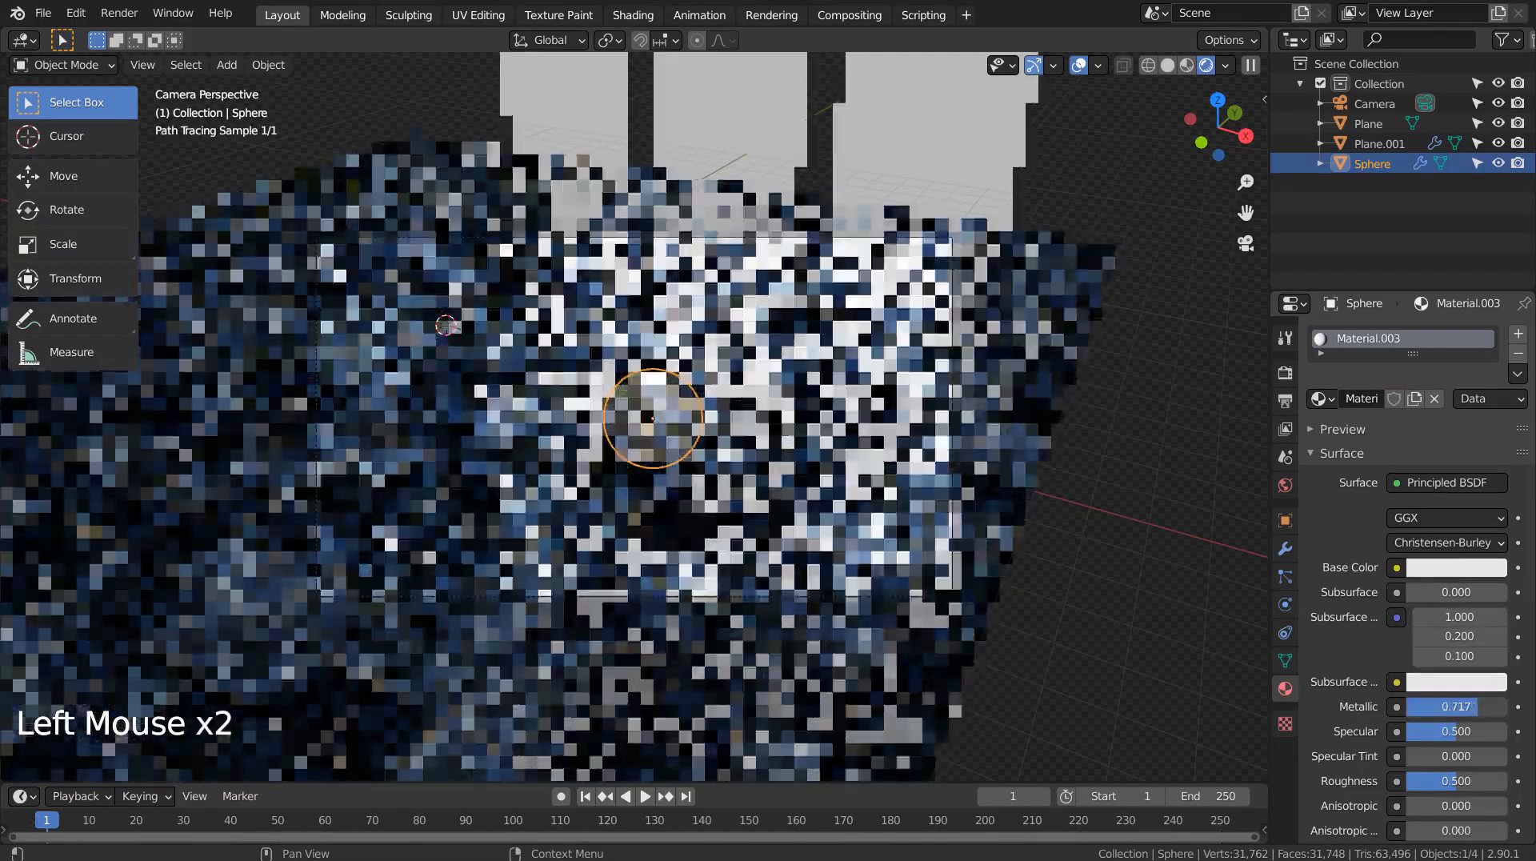
{"action": "left_click_drag", "start_coordinate": [1479, 707], "coordinate": [1502, 708]}
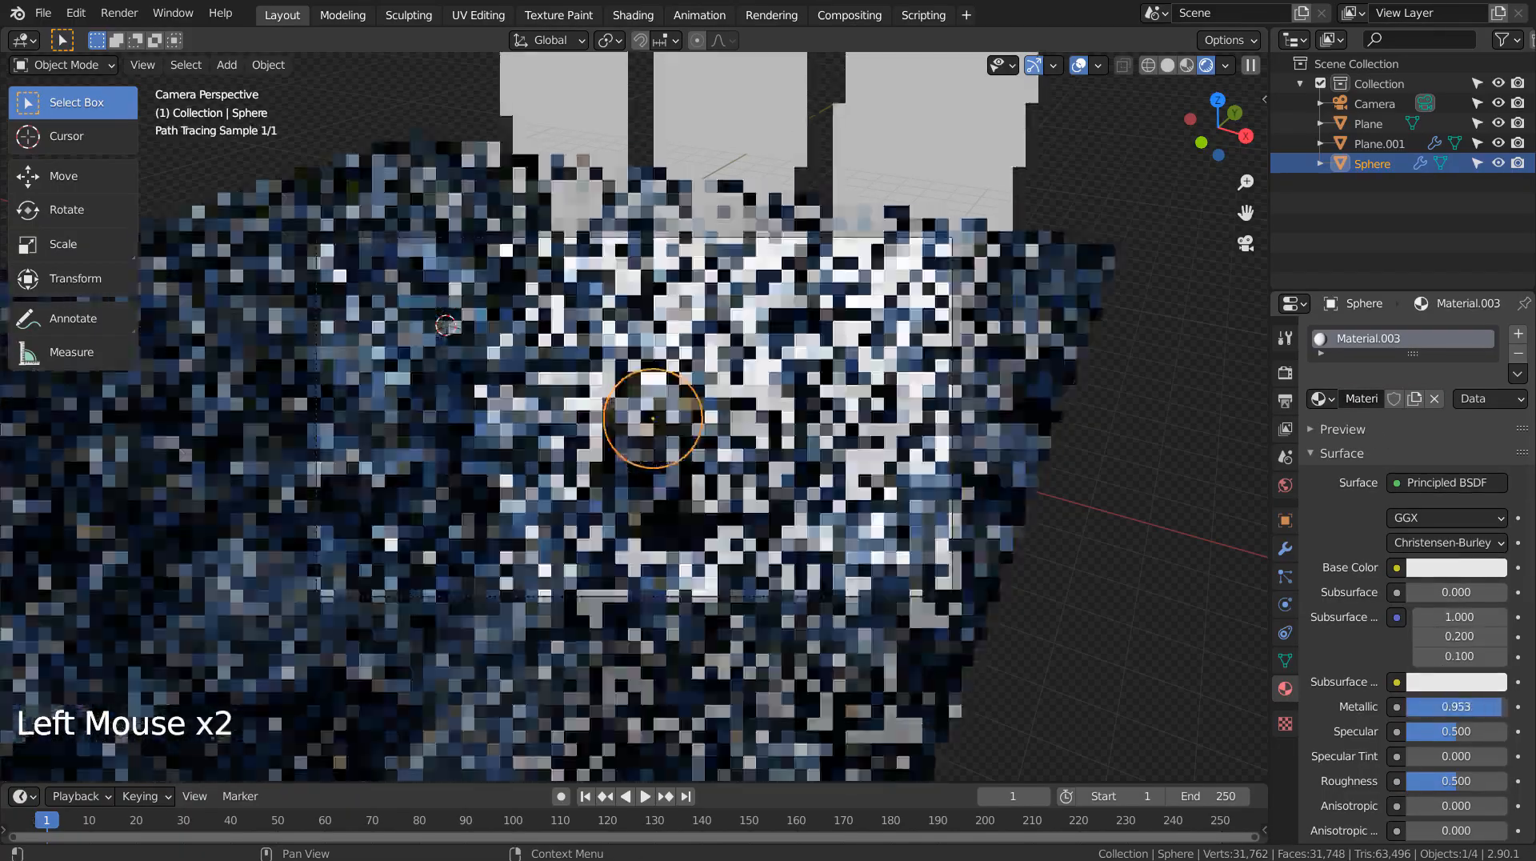
{"action": "left_click_drag", "start_coordinate": [1456, 782], "coordinate": [1415, 782]}
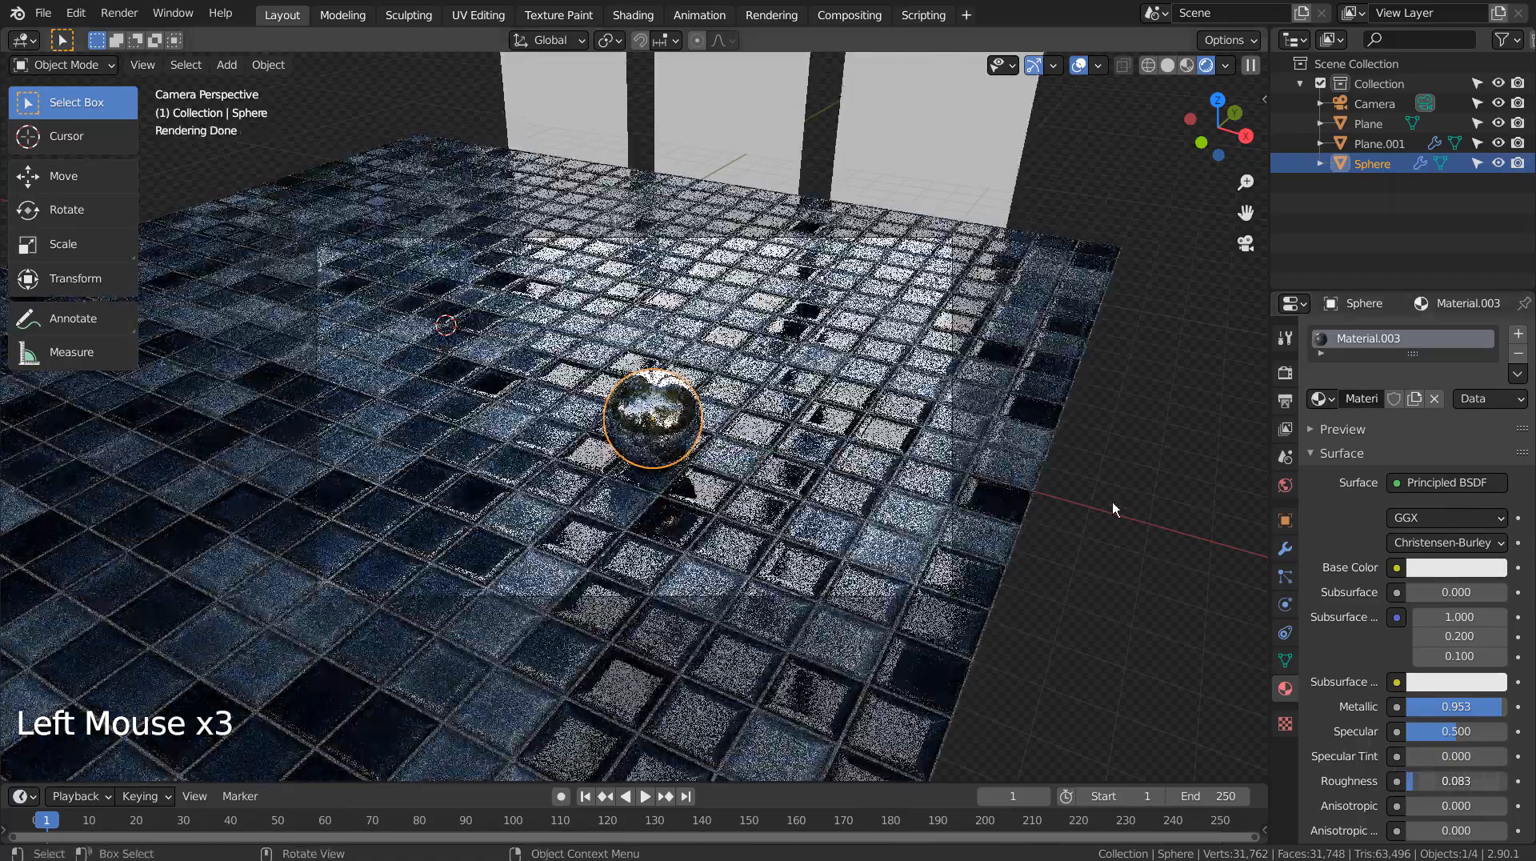
Clear the selection and adjust the sphere's material, trying metallic 0.598 and settling on metallic 0.866 with roughness 0.280.
{"action": "left_click", "coordinate": [1112, 501]}
{"action": "scroll", "coordinate": [728, 405], "scroll_direction": "up", "scroll_amount": 4}
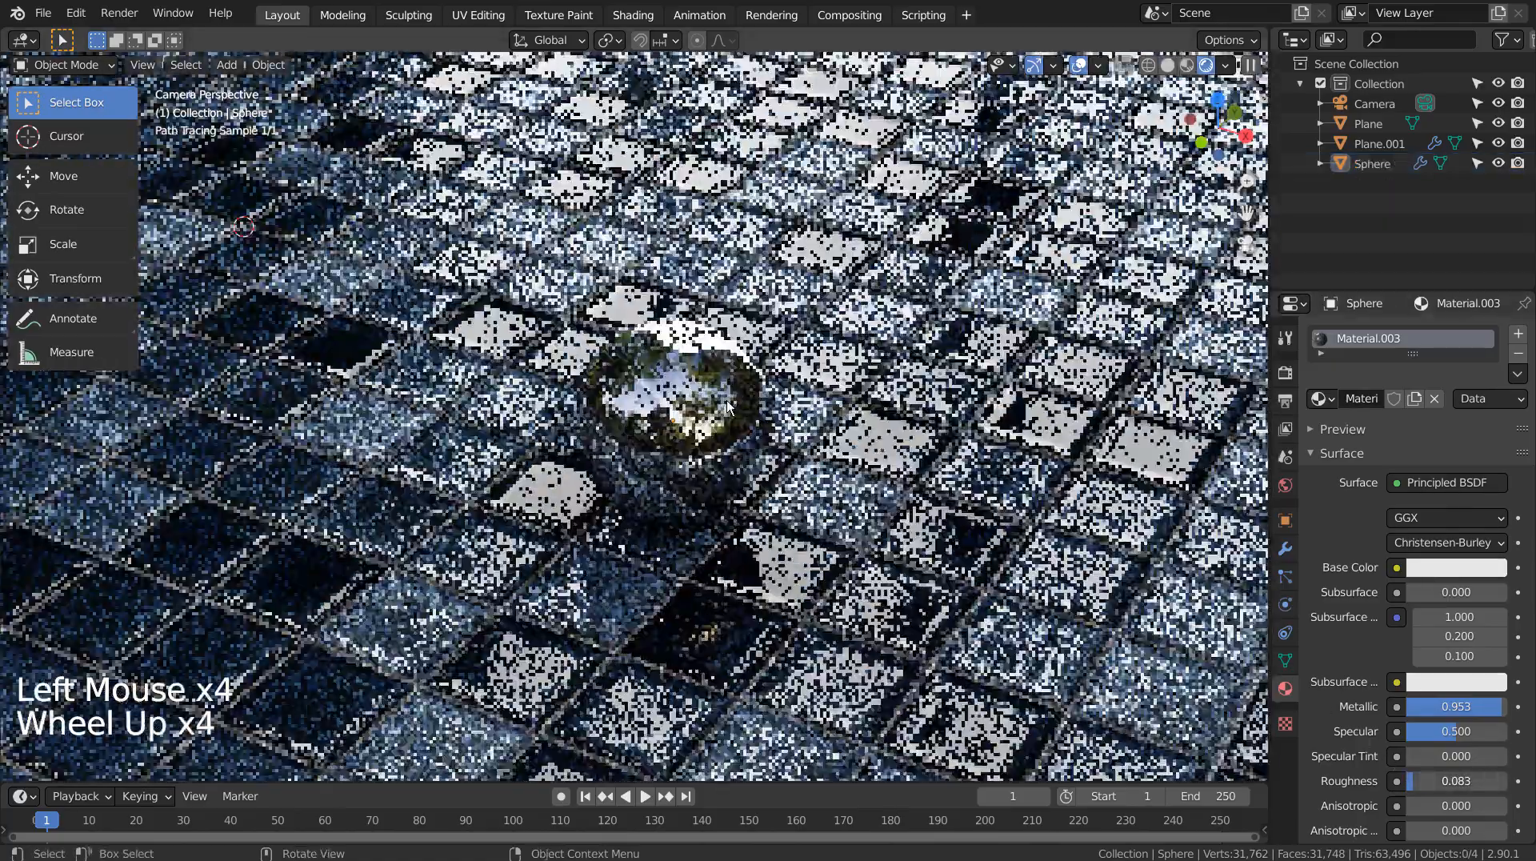
{"action": "scroll", "coordinate": [728, 406], "scroll_direction": "up", "scroll_amount": 4}
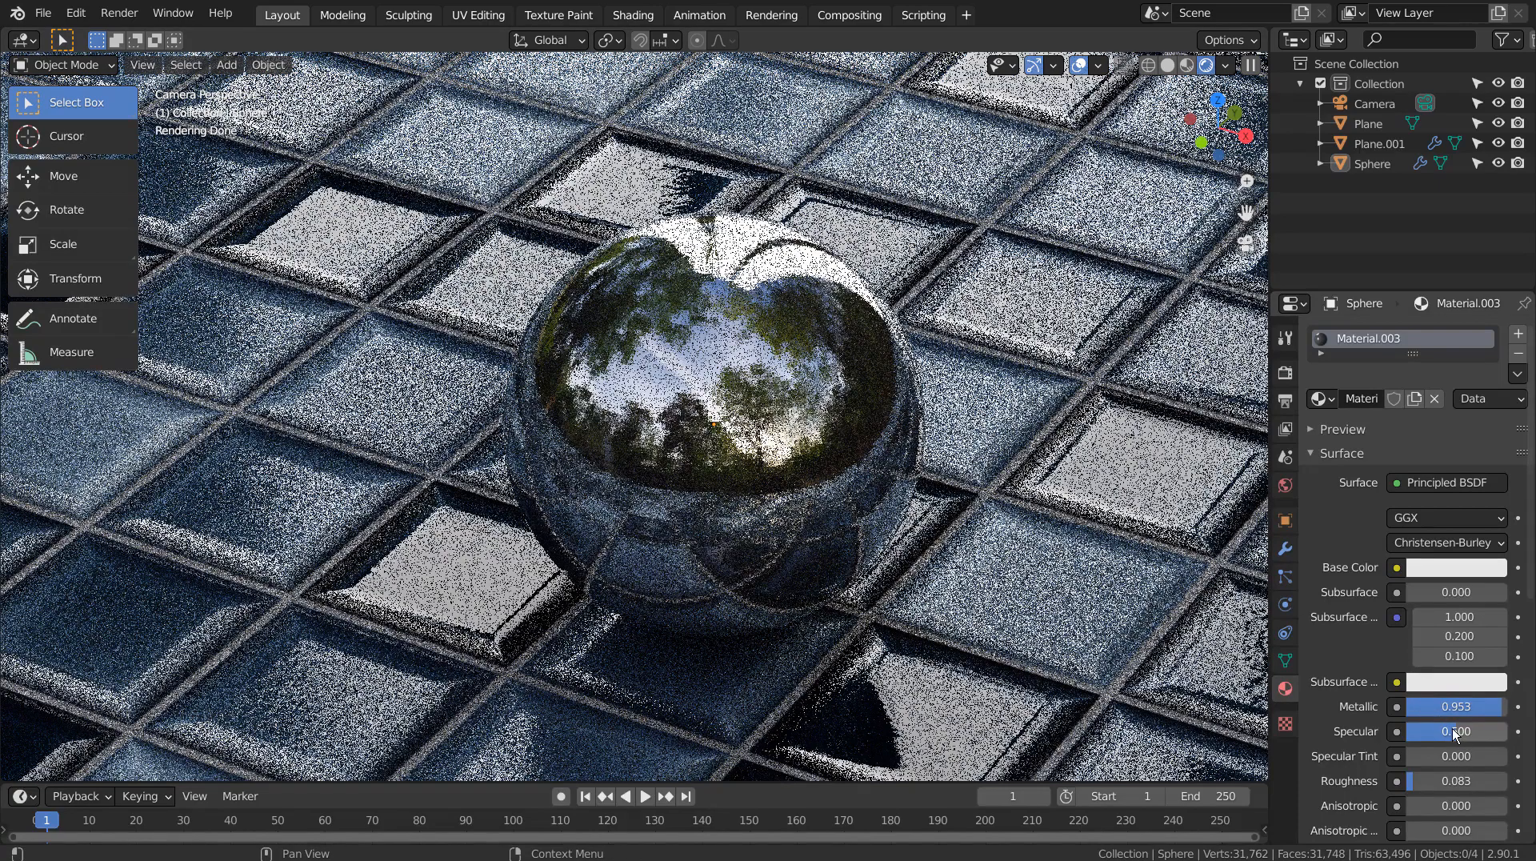
{"action": "left_click_drag", "start_coordinate": [1469, 707], "coordinate": [1436, 707]}
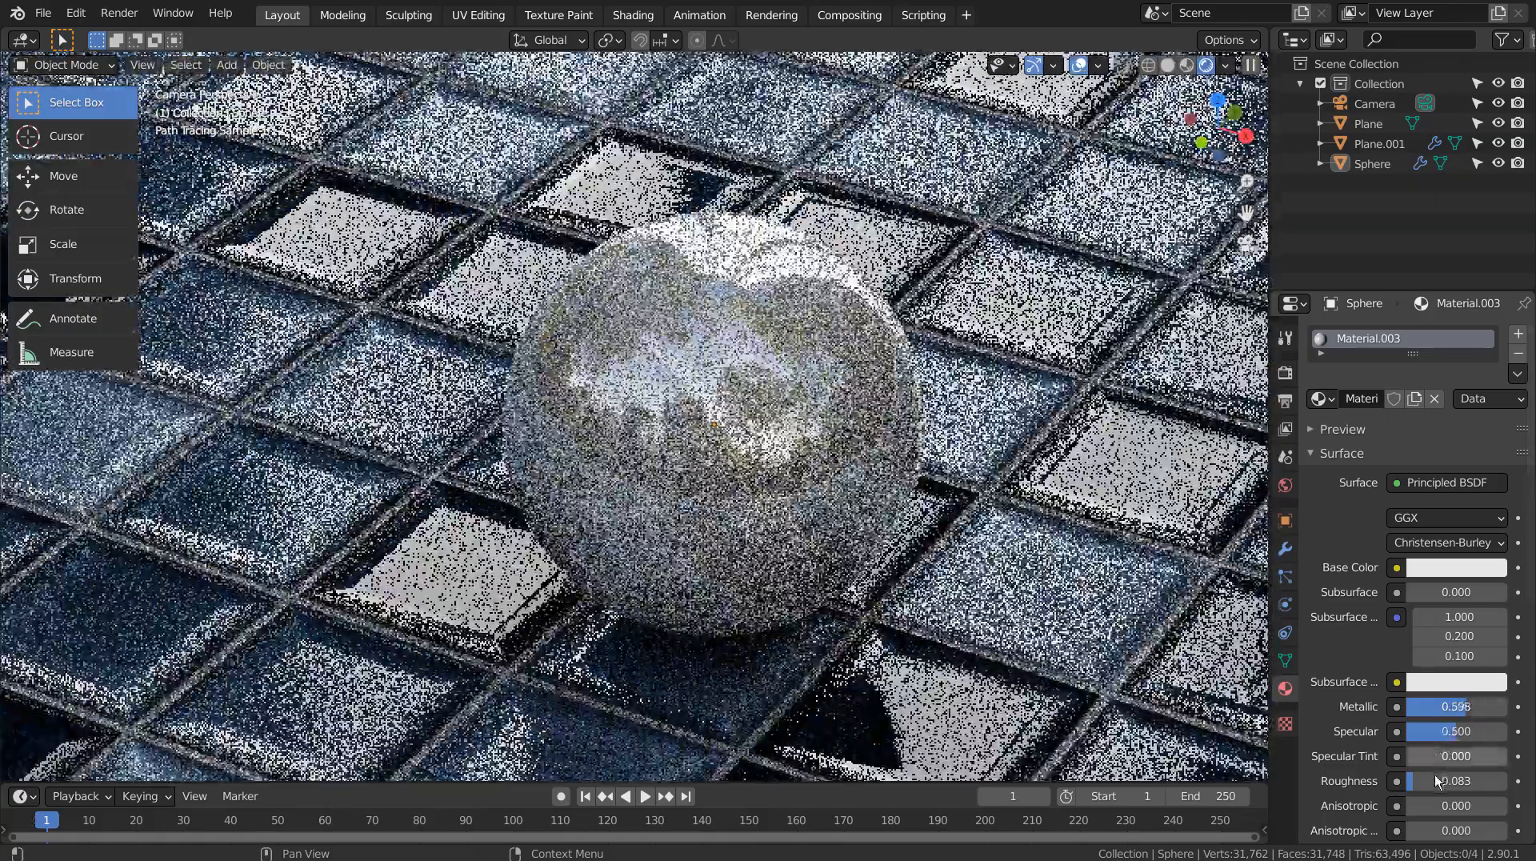
{"action": "mouse_move", "coordinate": [1437, 780]}
{"action": "left_mouse_down"}
{"action": "mouse_move", "coordinate": [1440, 744]}
{"action": "mouse_move", "coordinate": [1470, 709]}
{"action": "mouse_move", "coordinate": [1493, 709]}
{"action": "left_mouse_up"}
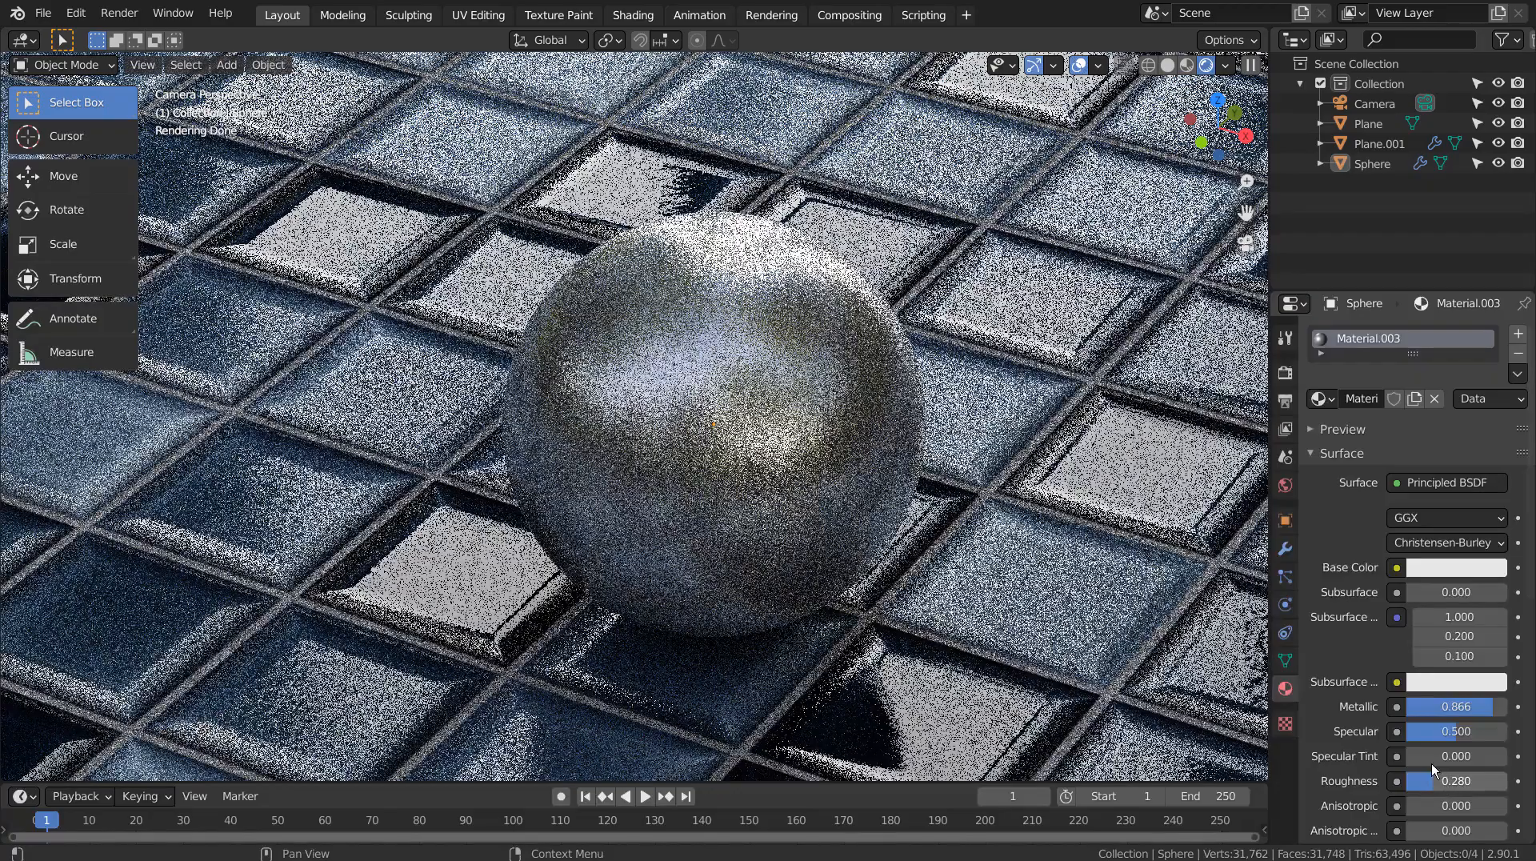
{"action": "scroll", "coordinate": [1118, 489], "scroll_direction": "down", "scroll_amount": 6}
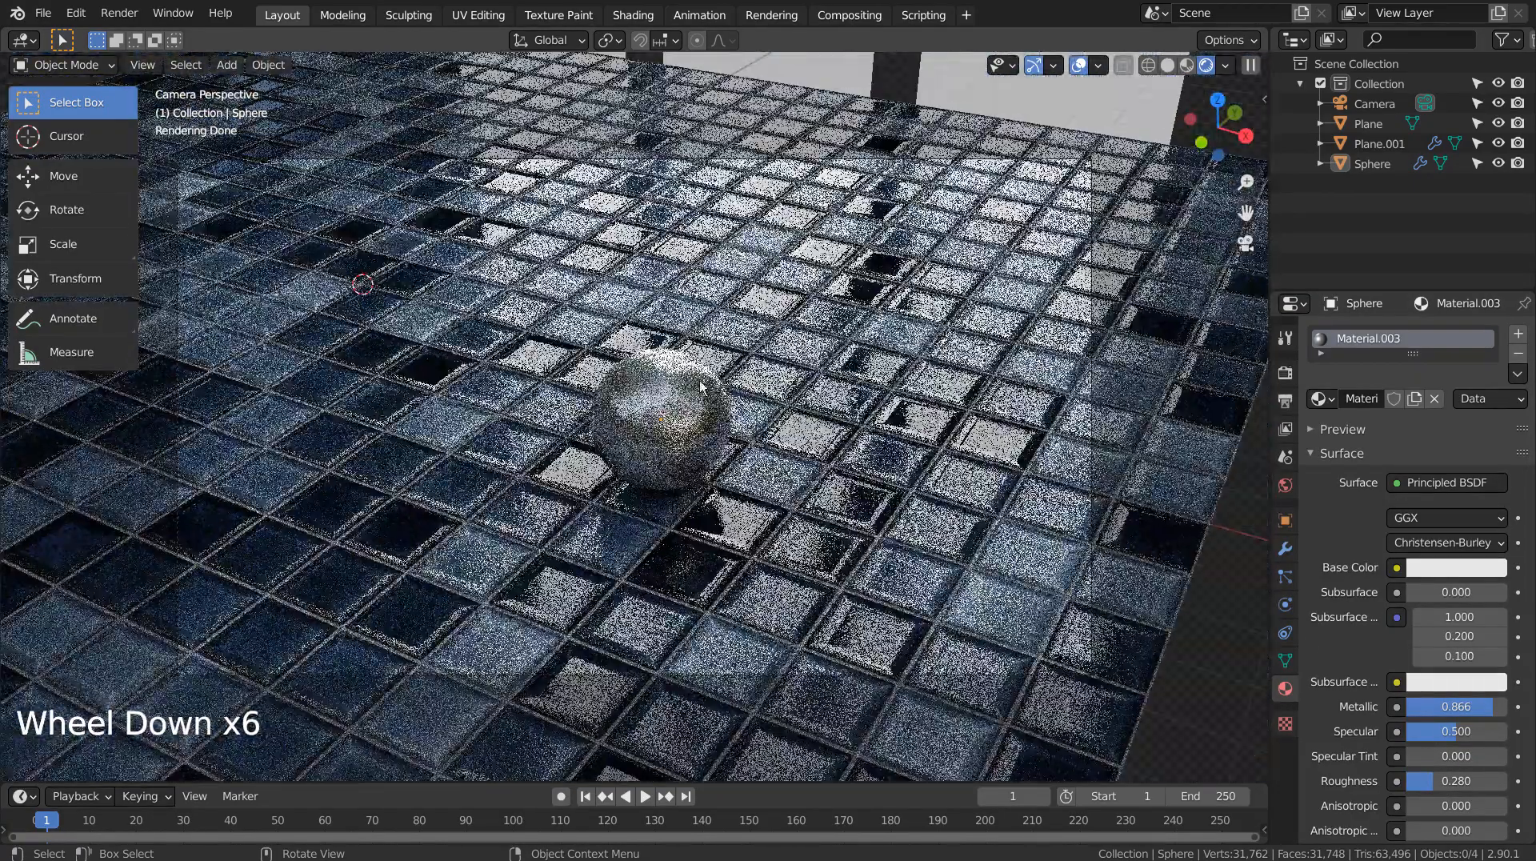
Try setting the sphere's origin to the 3D cursor and scaling it up, and undo the attempt.
{"action": "left_click", "coordinate": [660, 420]}
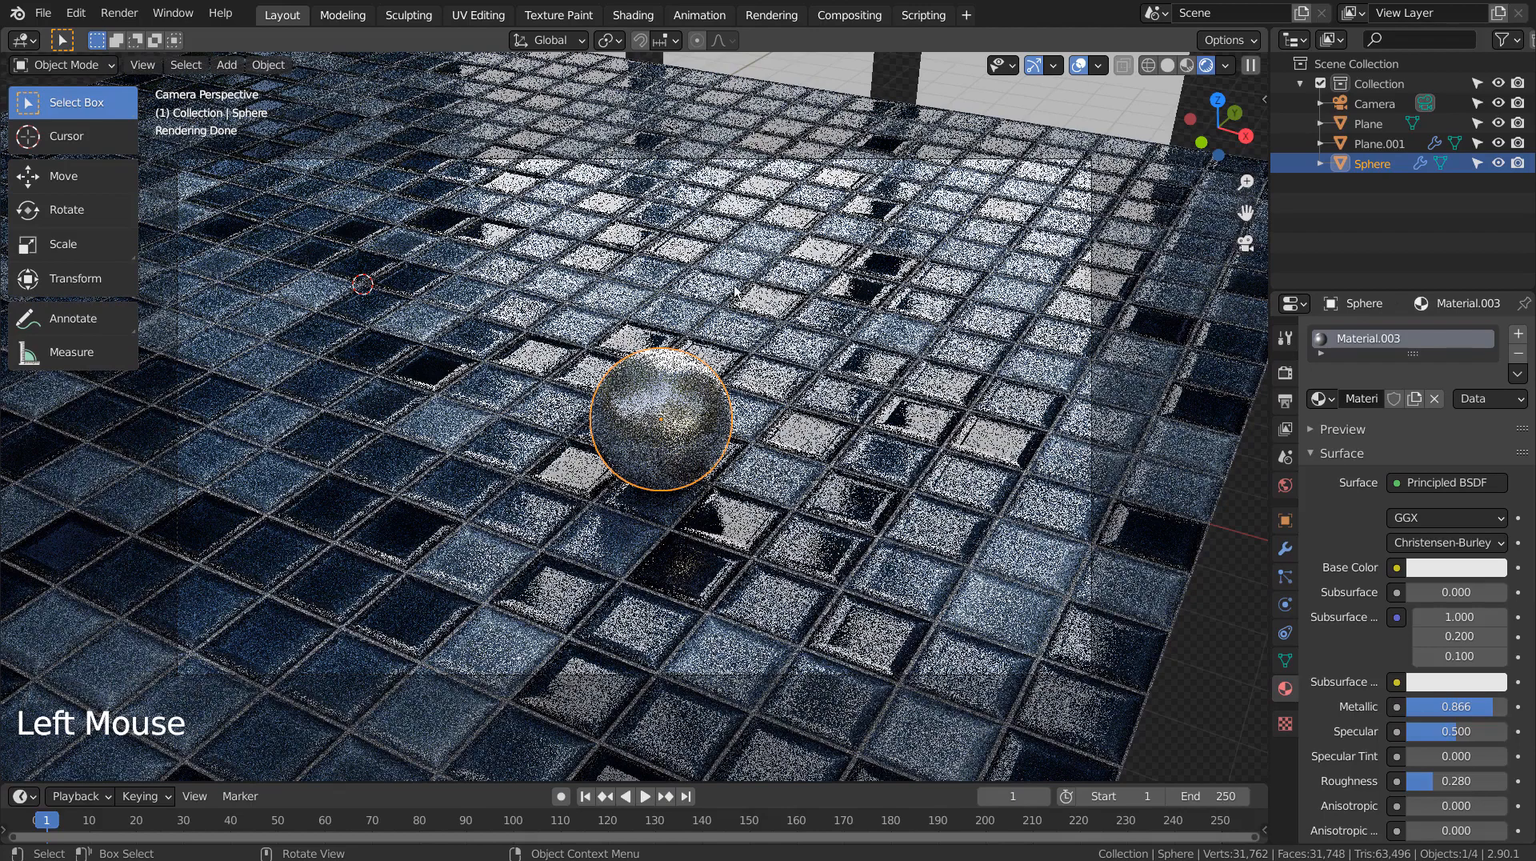
{"action": "left_click", "coordinate": [268, 64]}
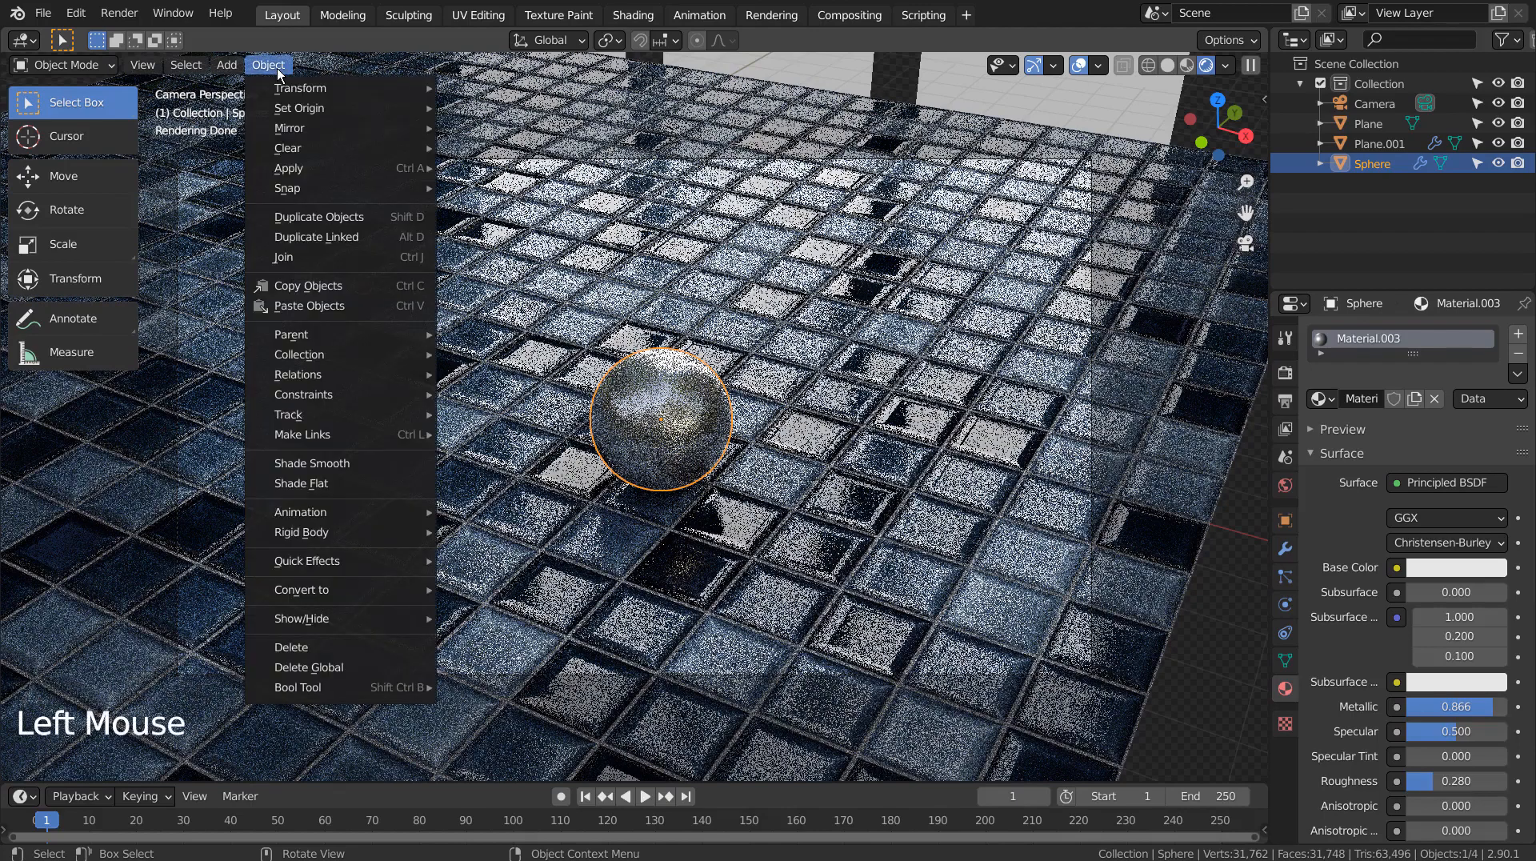
{"action": "mouse_move", "coordinate": [306, 103]}
{"action": "left_click", "coordinate": [533, 150]}
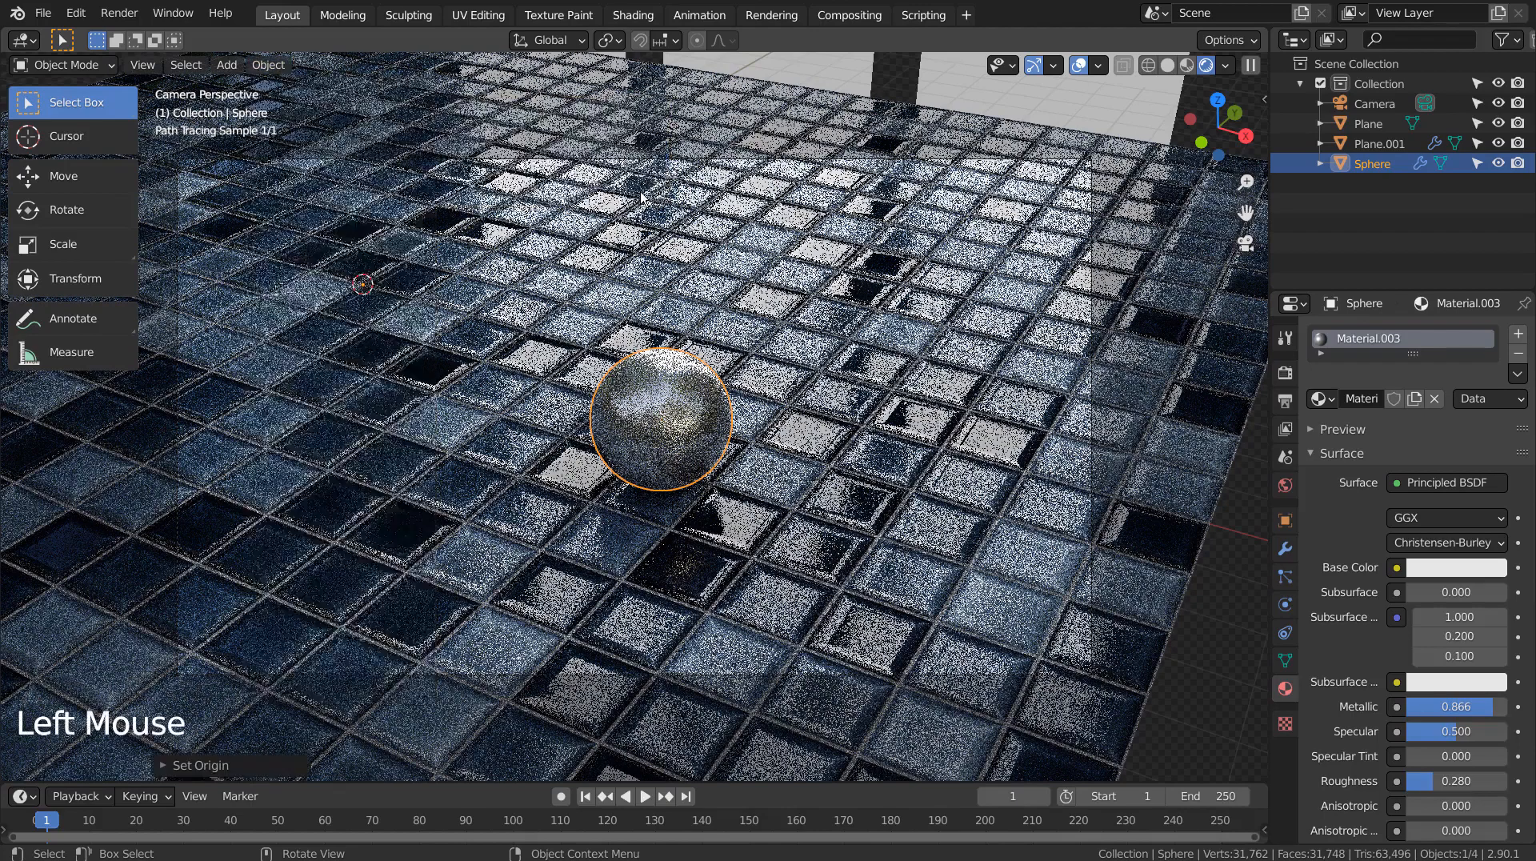
{"action": "key", "text": "s"}
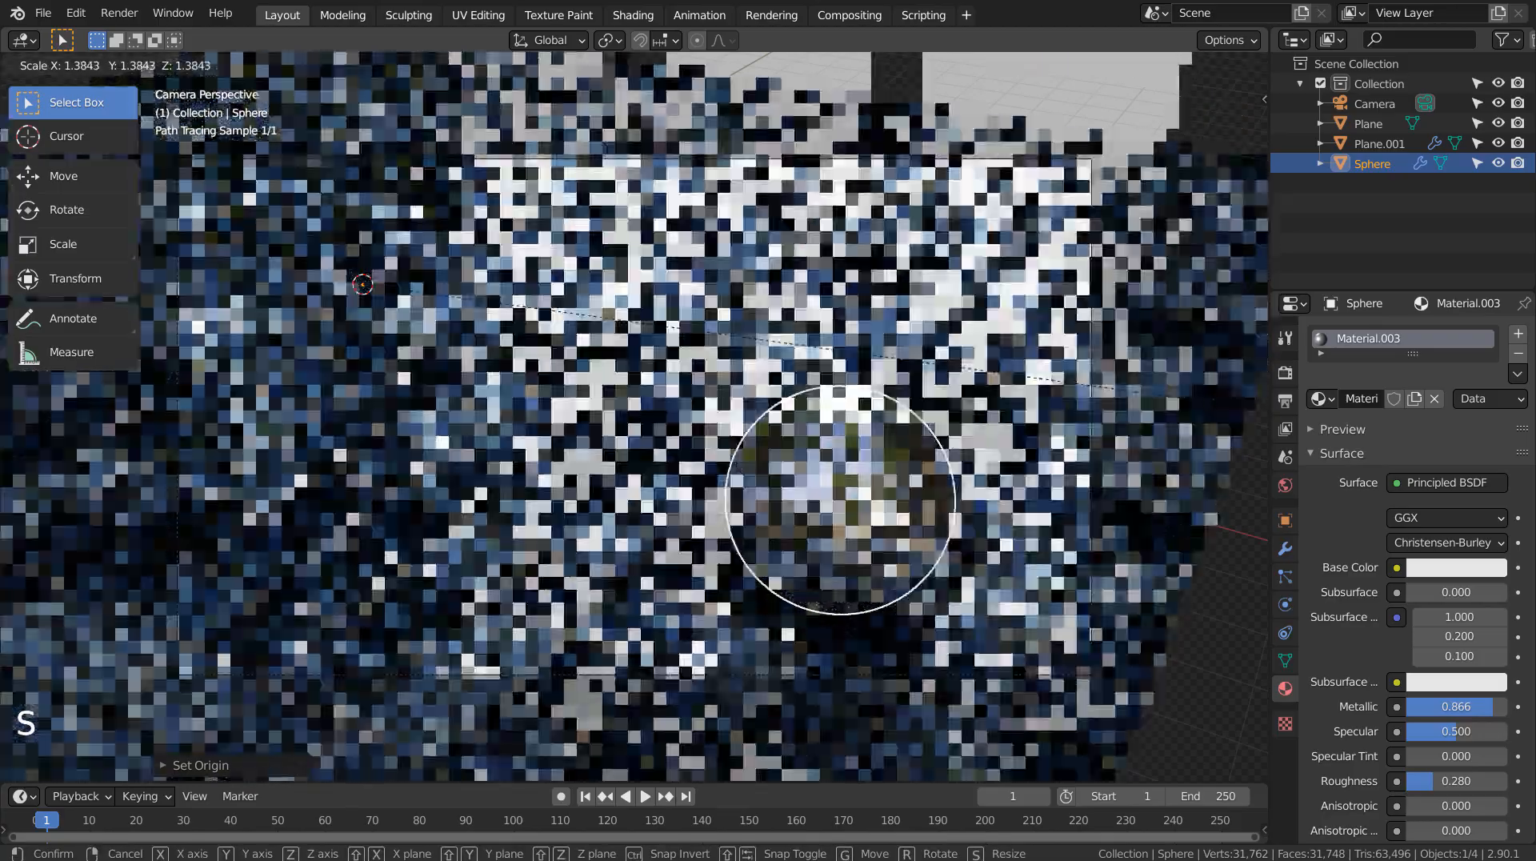
{"action": "key", "text": "ctrl+z"}
{"action": "scroll", "coordinate": [1184, 436], "scroll_direction": "down", "scroll_amount": 6}
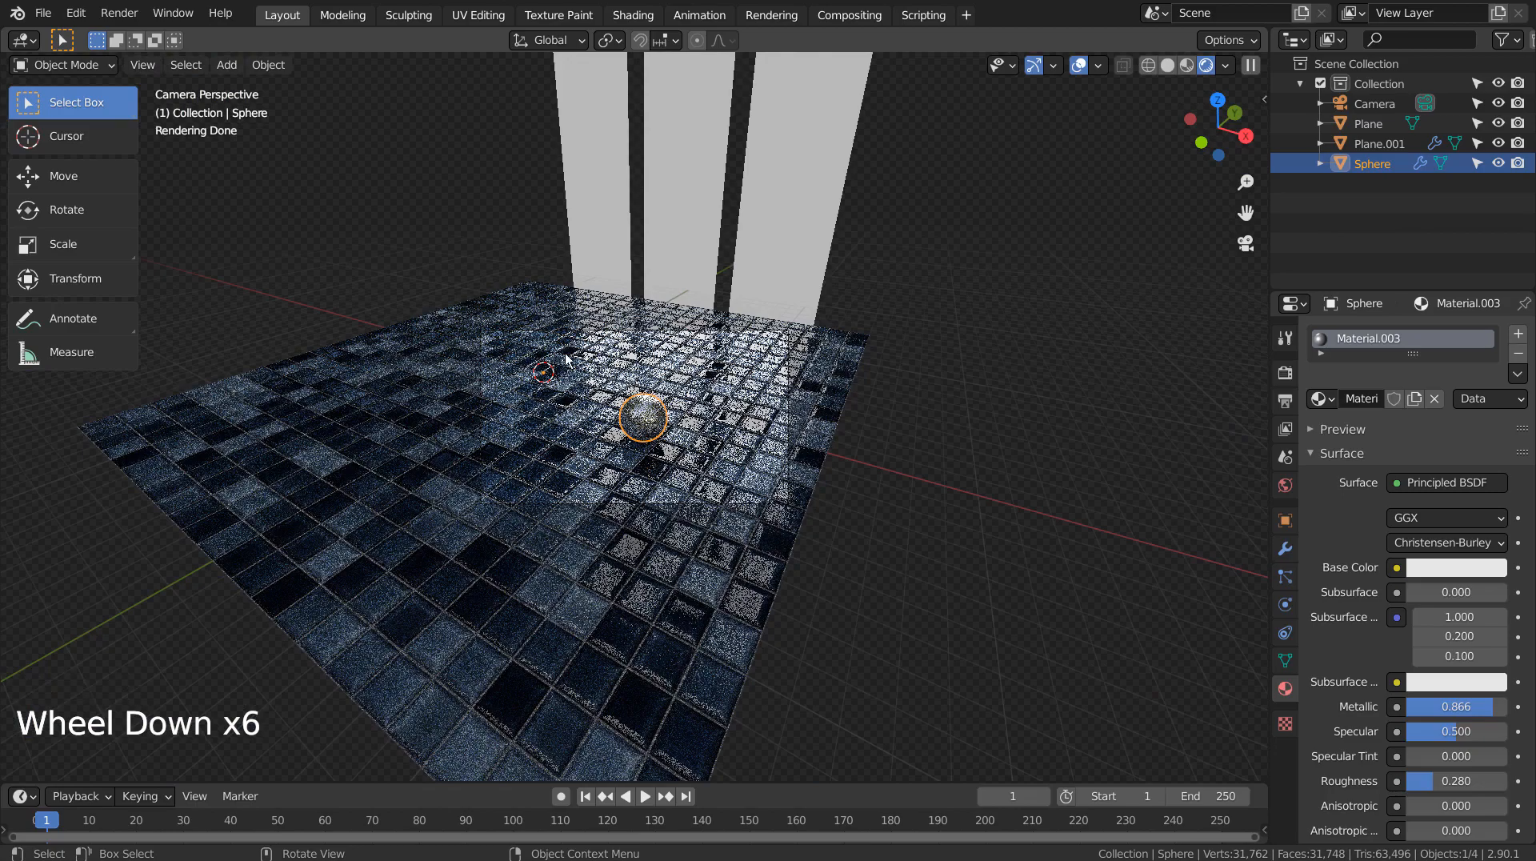
{"action": "scroll", "coordinate": [676, 392], "scroll_direction": "up", "scroll_amount": 6}
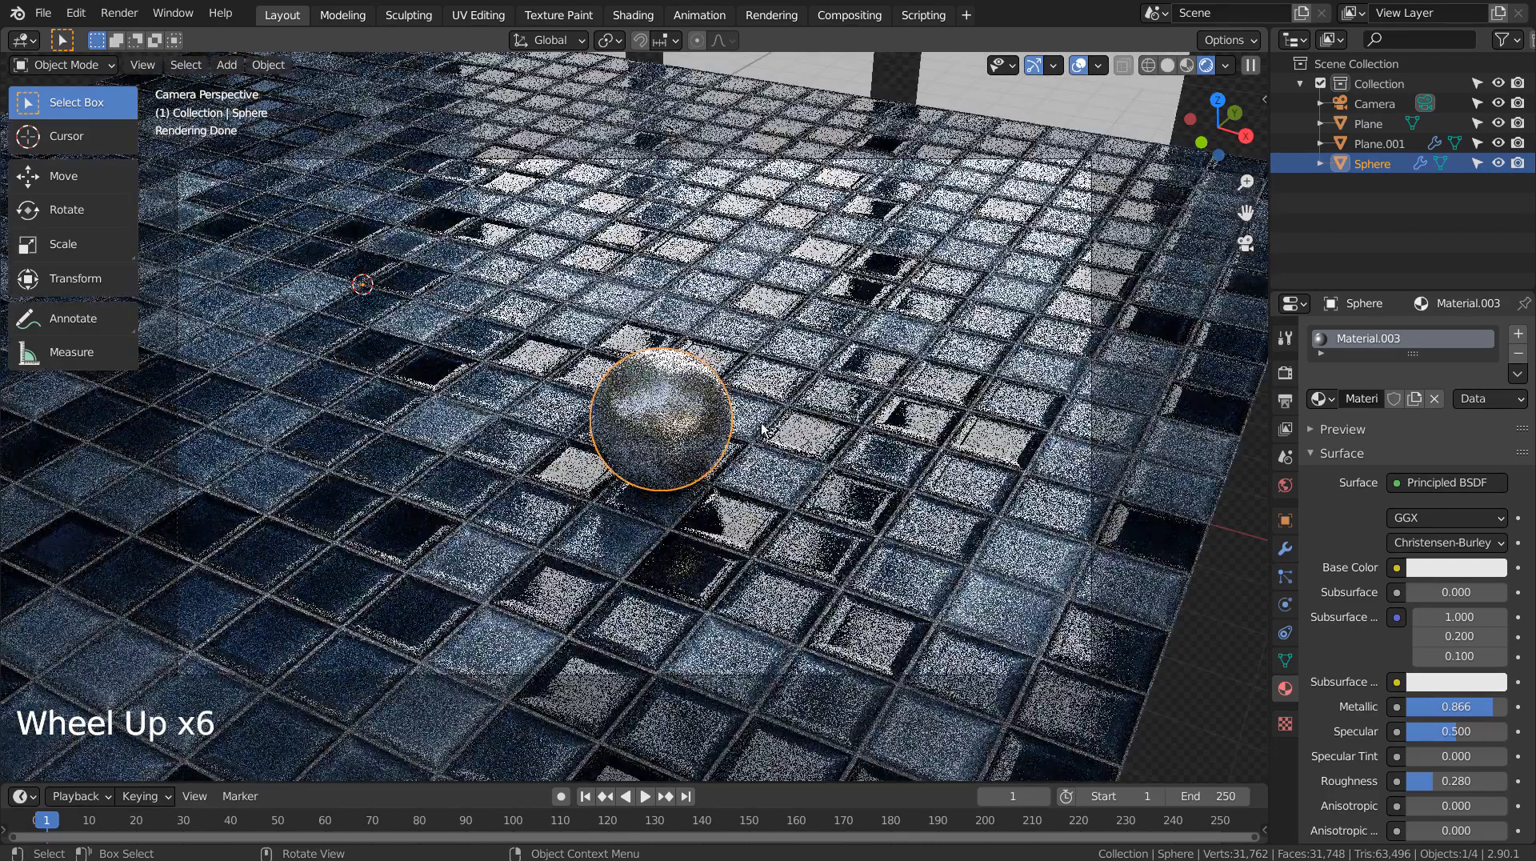
Set the sphere's origin to its own geometry and scale the sphere up to about 2.25 times its size.
{"action": "left_click", "coordinate": [268, 65]}
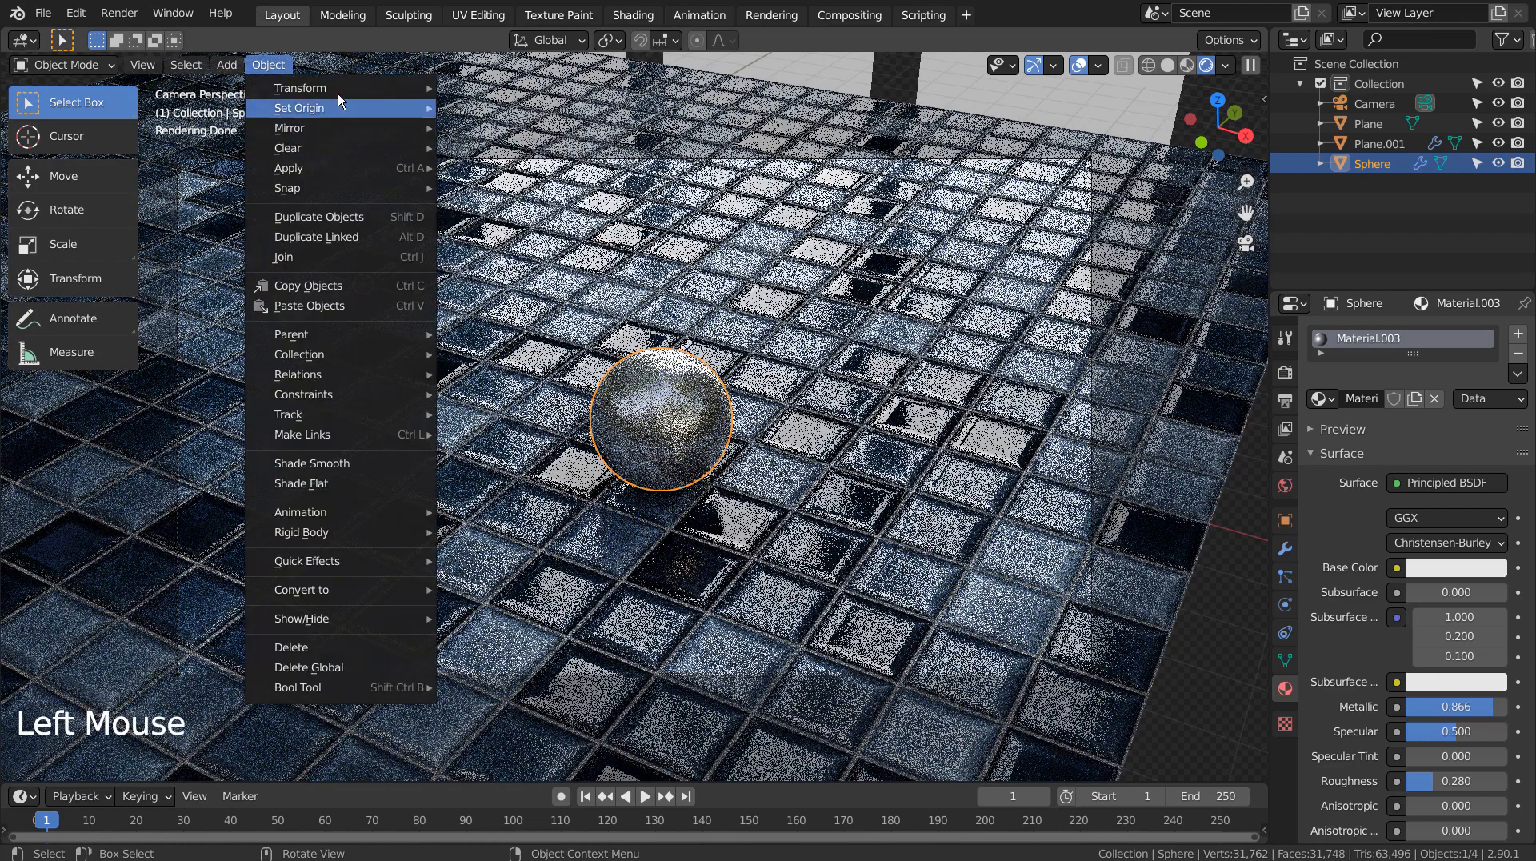
{"action": "mouse_move", "coordinate": [402, 88]}
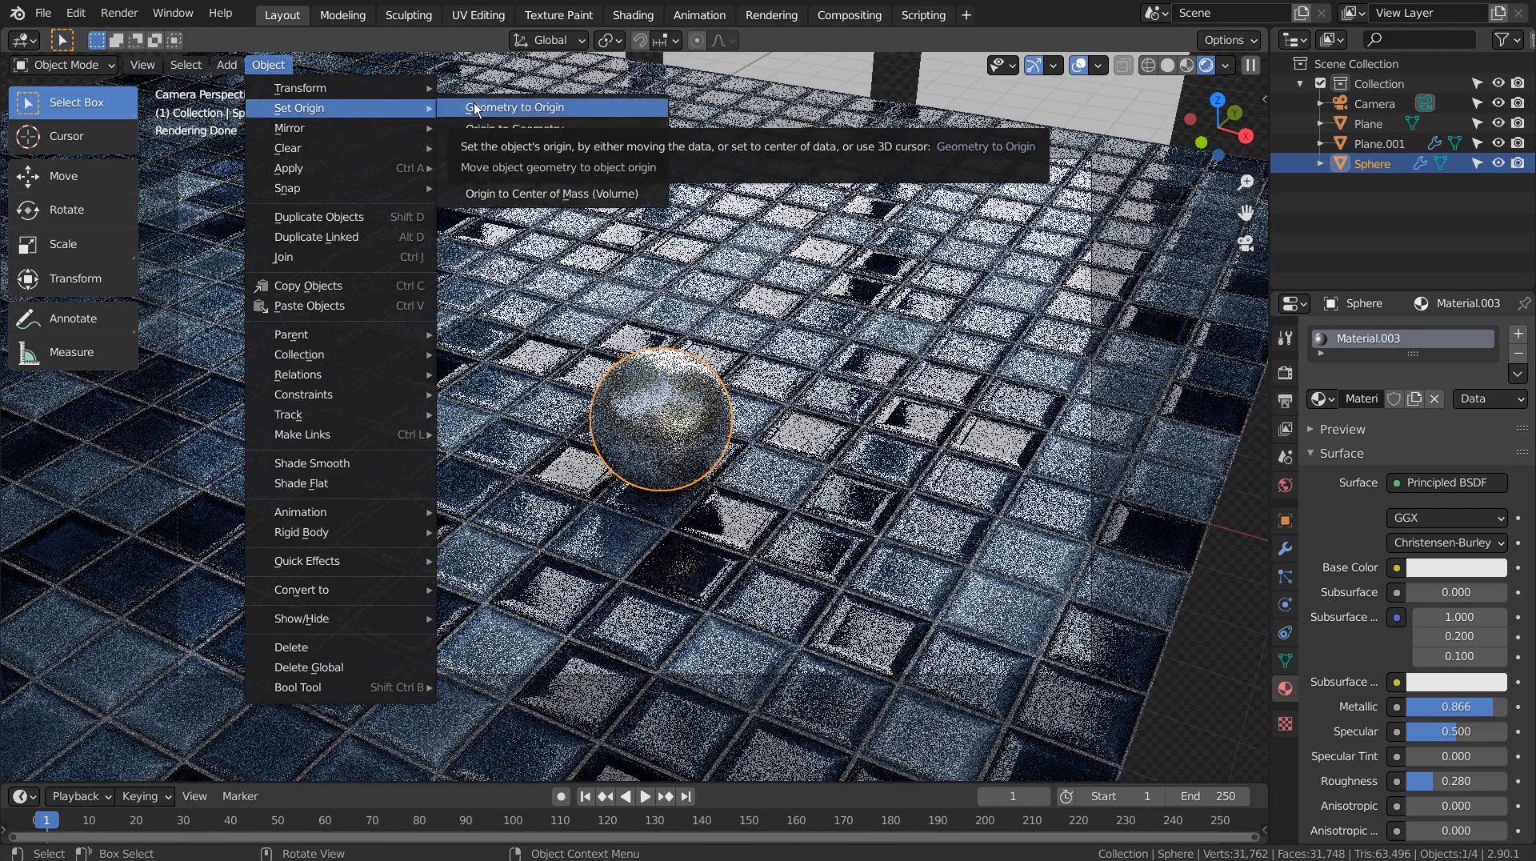
{"action": "left_click", "coordinate": [486, 165]}
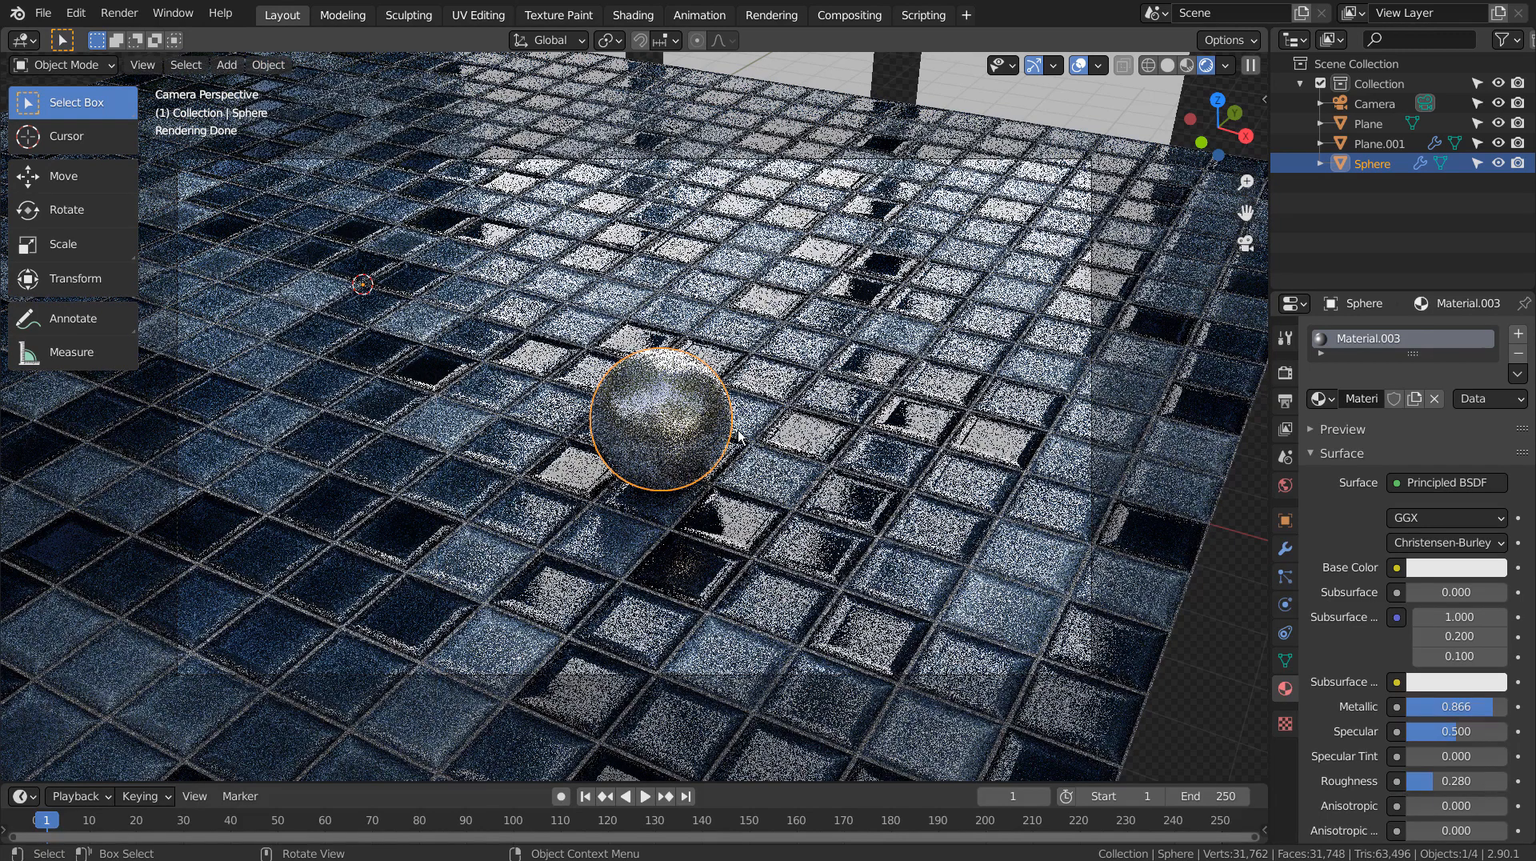
{"action": "left_click", "coordinate": [282, 65]}
{"action": "mouse_move", "coordinate": [306, 108]}
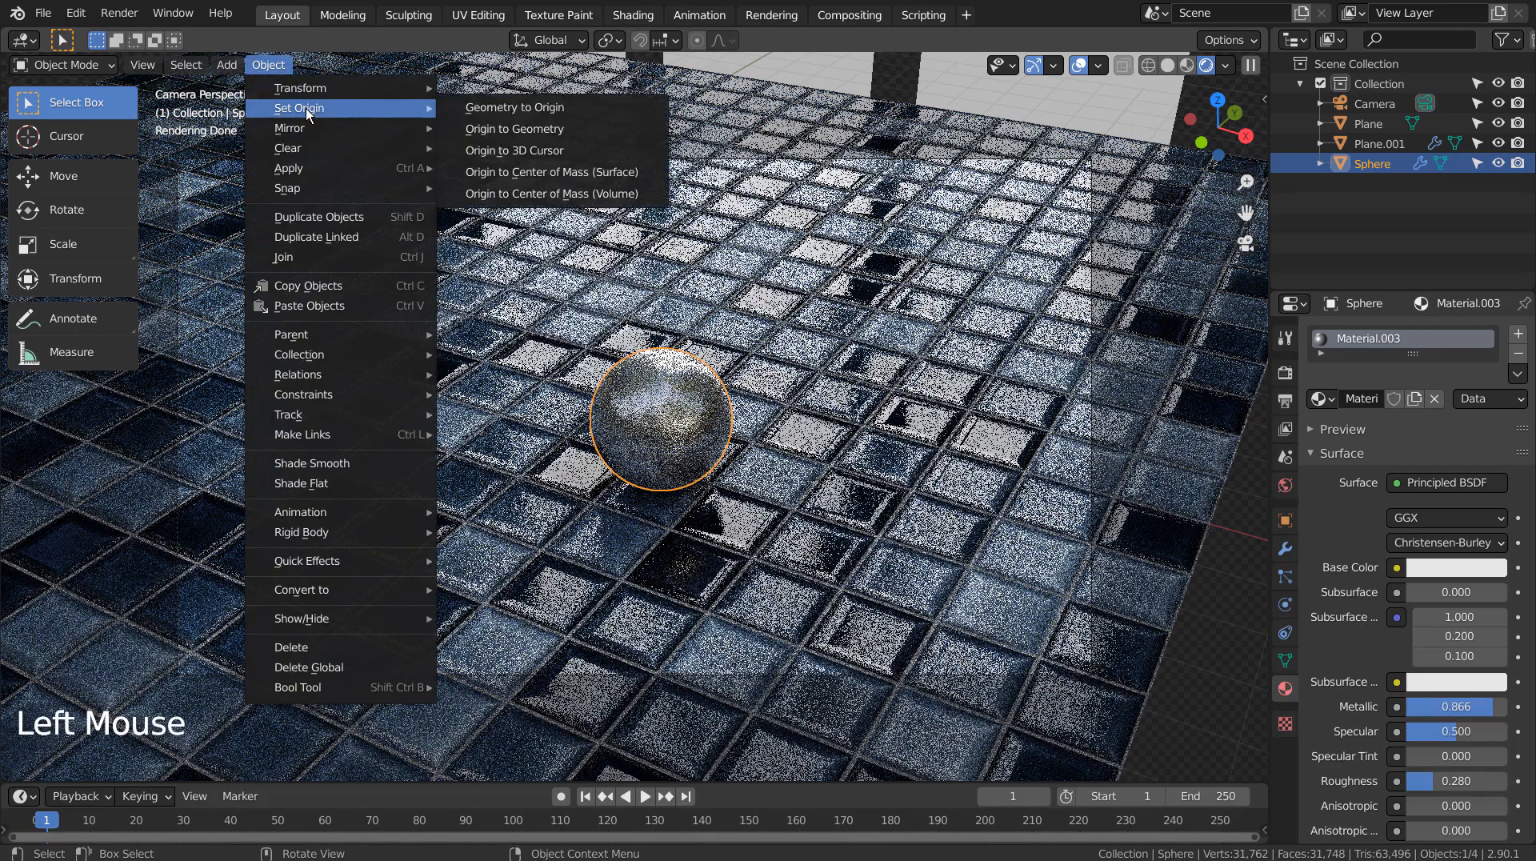
{"action": "left_click", "coordinate": [546, 126]}
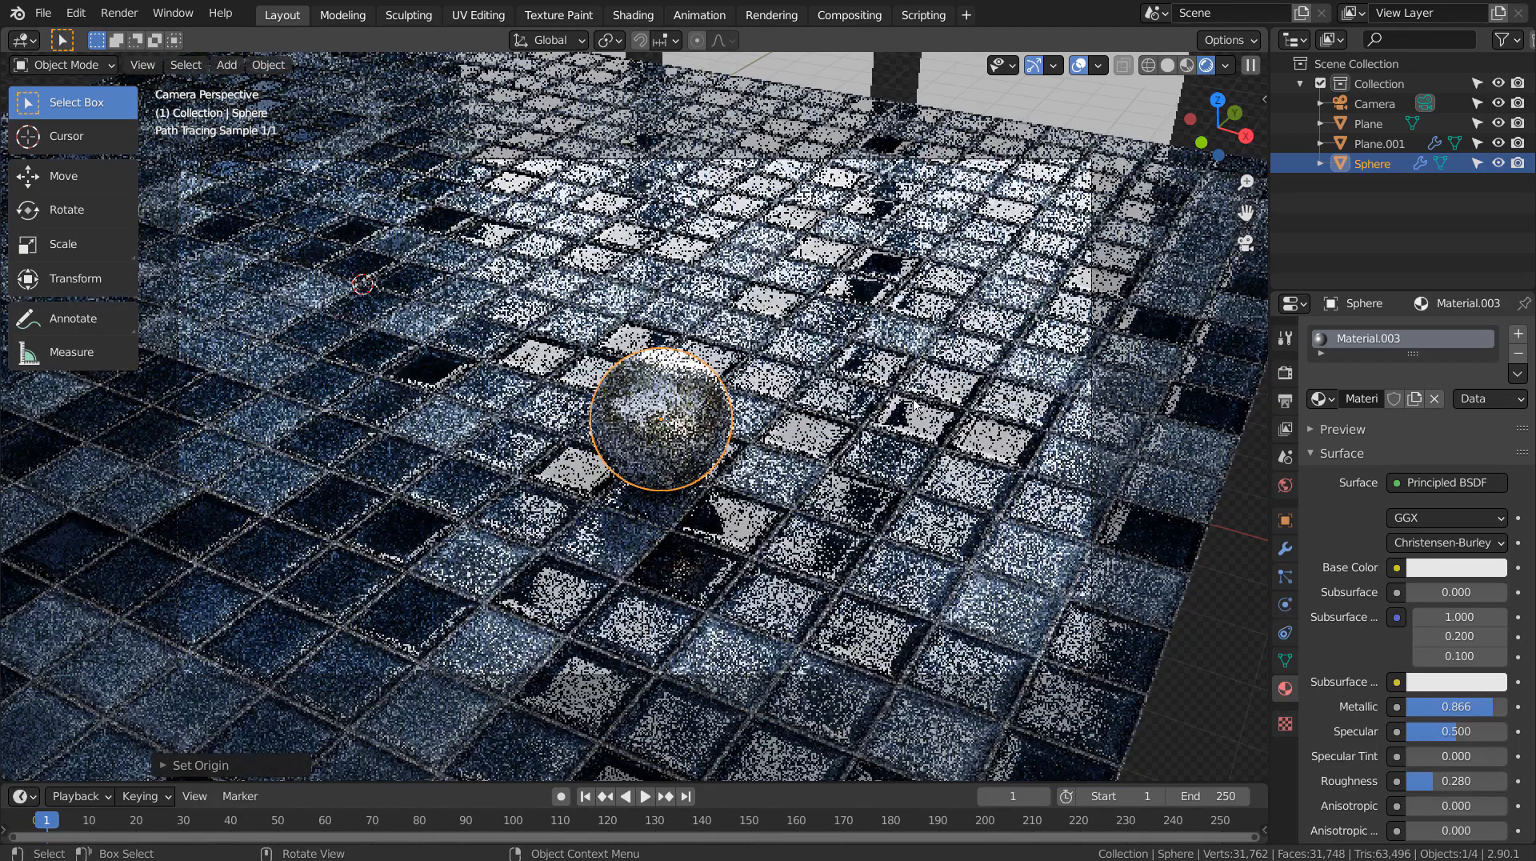
{"action": "key", "text": "s"}
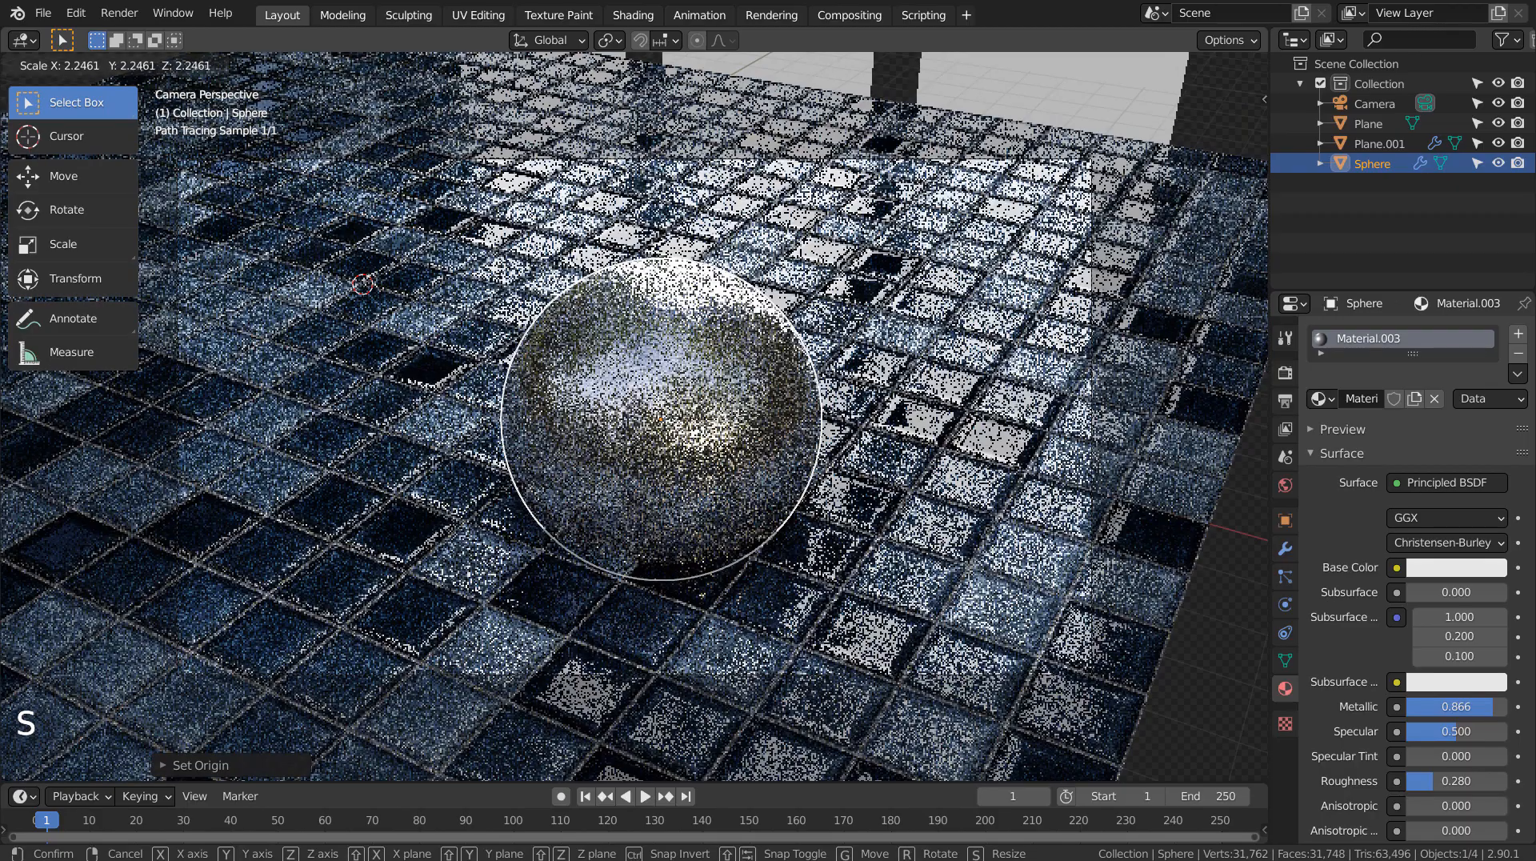
{"action": "key", "text": "Return"}
Raise the enlarged sphere about 1.2 m along Z in front view to rest on the floor, and return to the camera view.
{"action": "key", "text": "KP_1"}
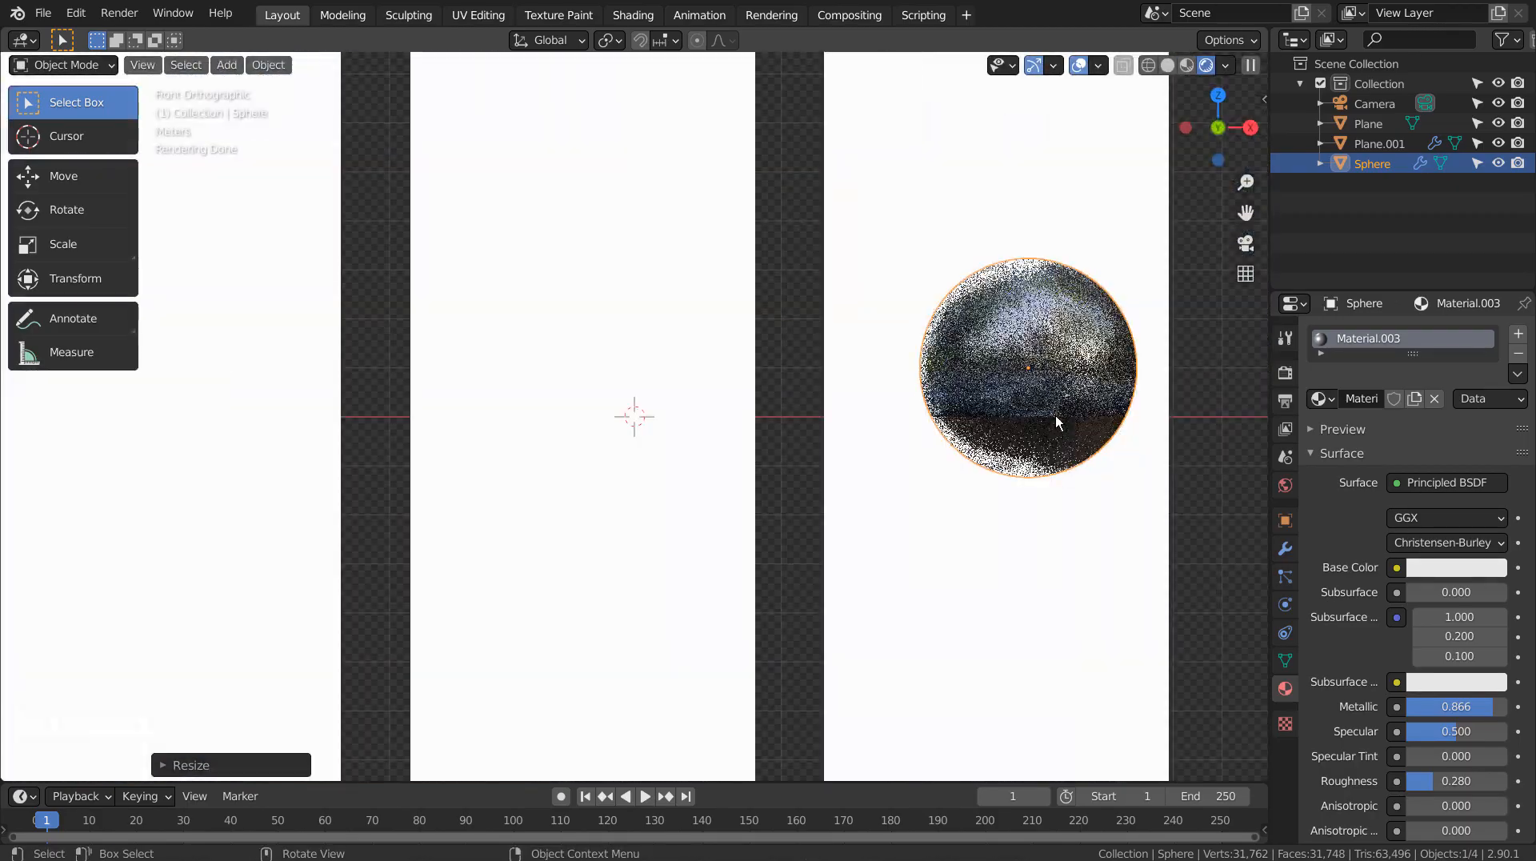
{"action": "key", "text": "g"}
{"action": "key", "text": "z"}
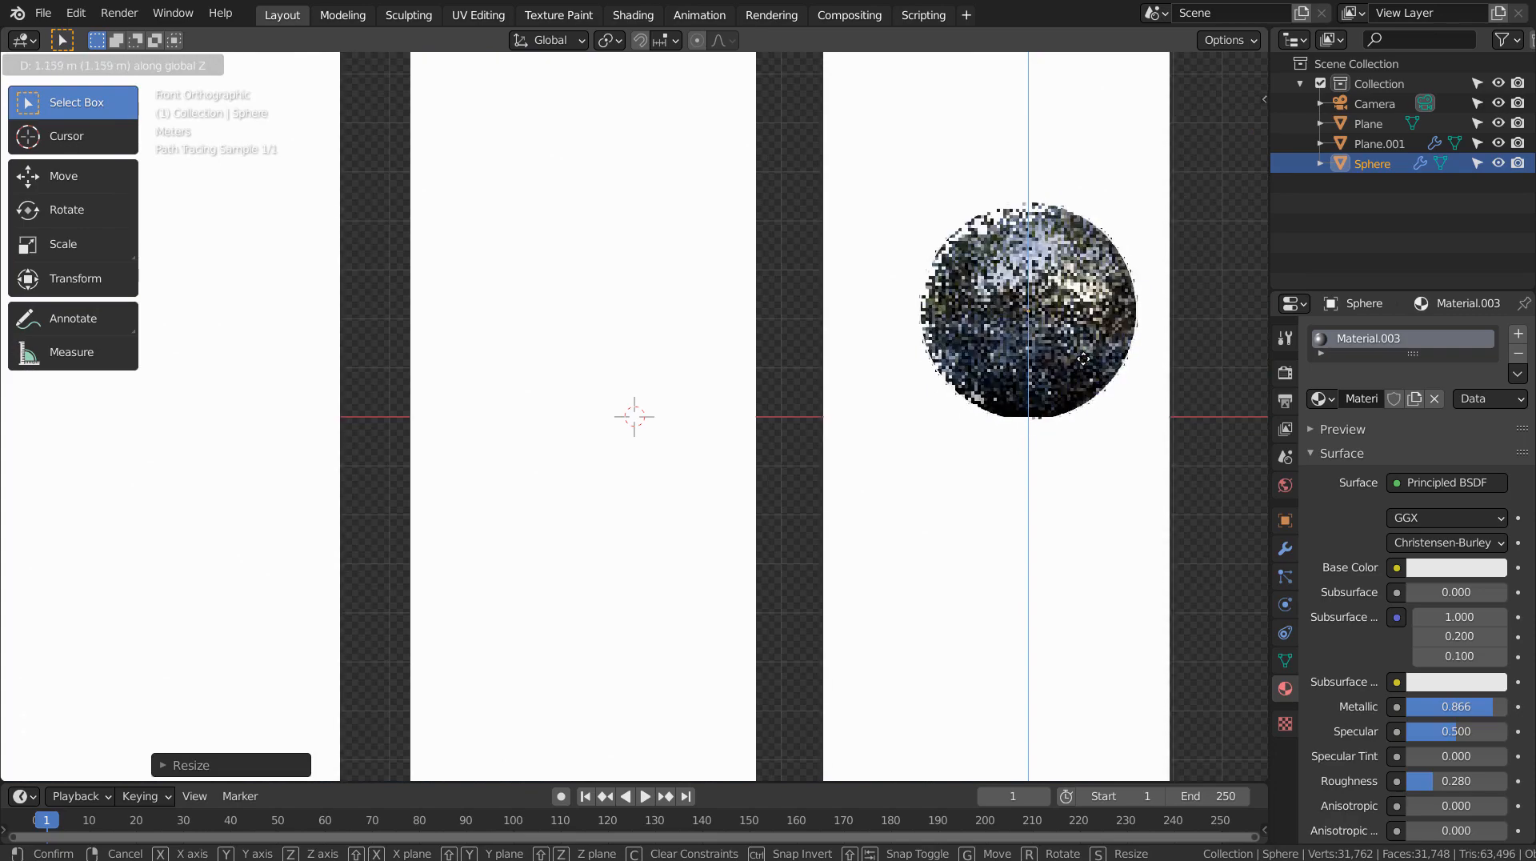
{"action": "left_click", "coordinate": [1083, 358]}
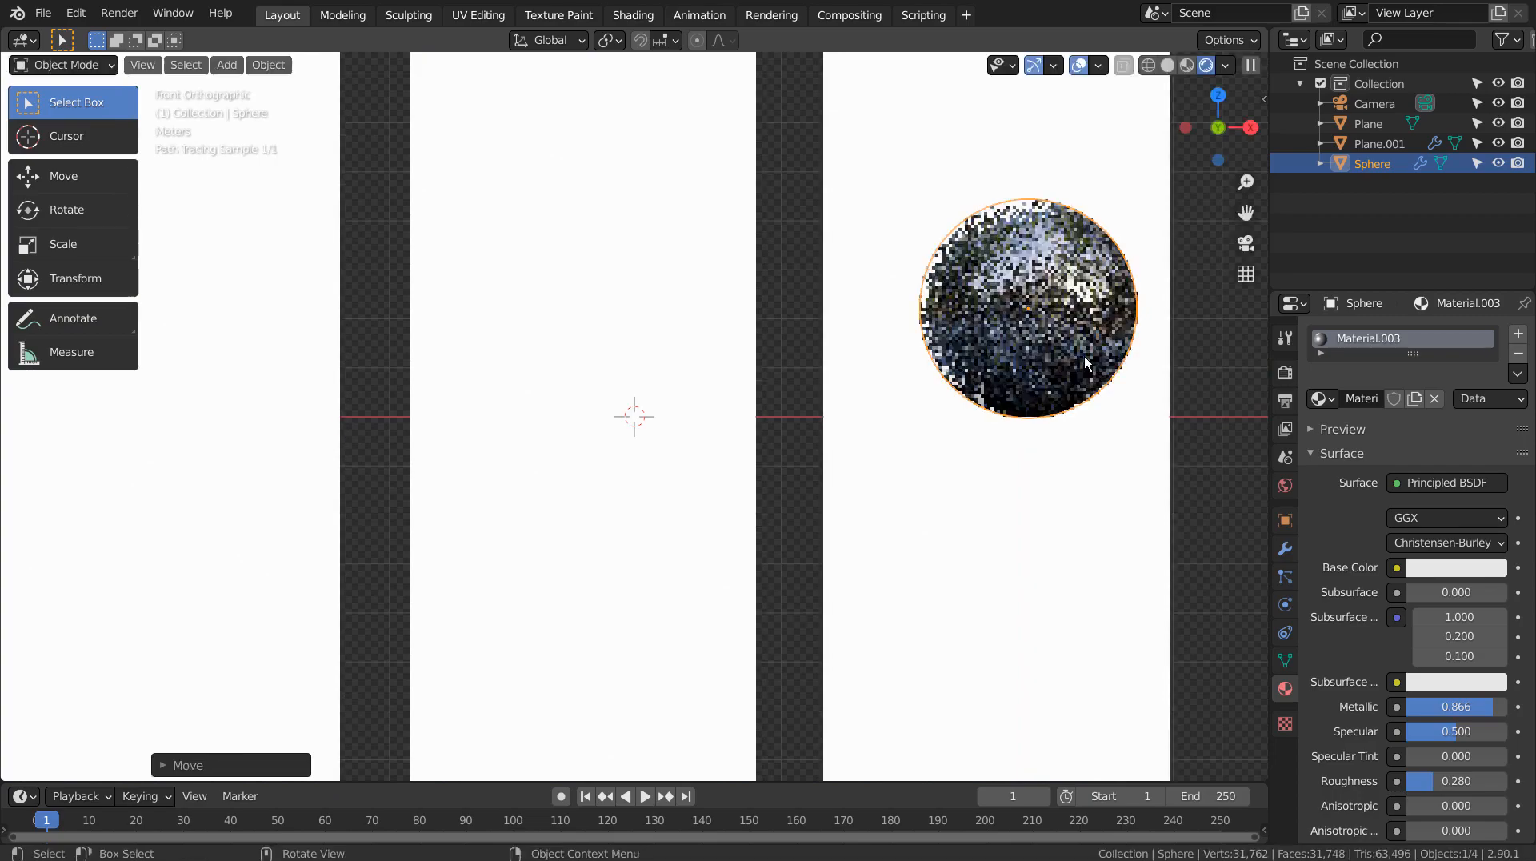
{"action": "key", "text": "KP_0"}
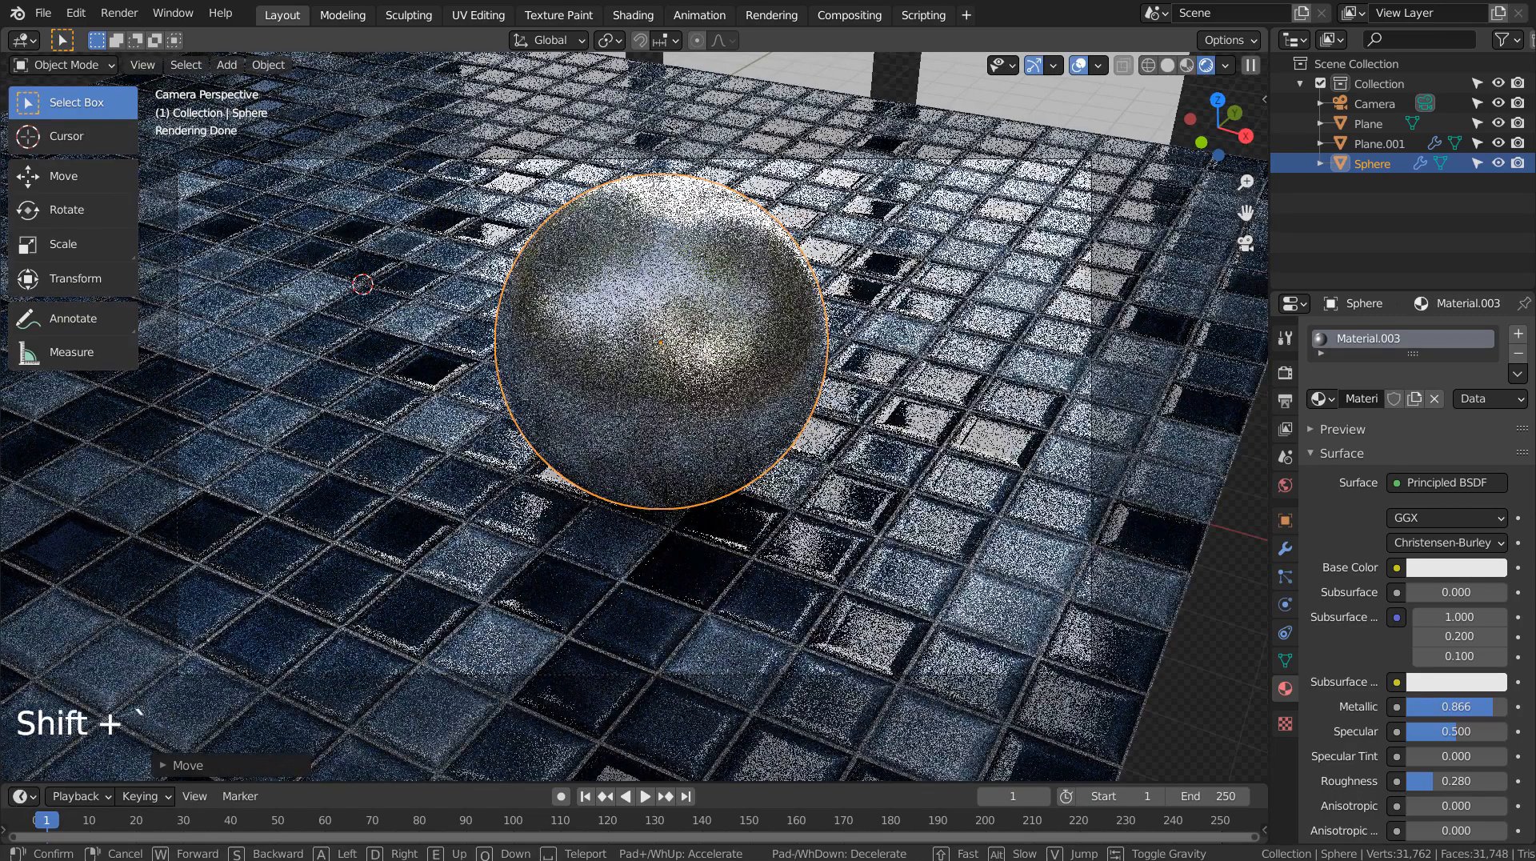
Move the camera backward and up with walk navigation to reframe the enlarged sphere on the tiles.
{"action": "key", "text": "shift+grave"}
{"action": "key", "text": "s"}
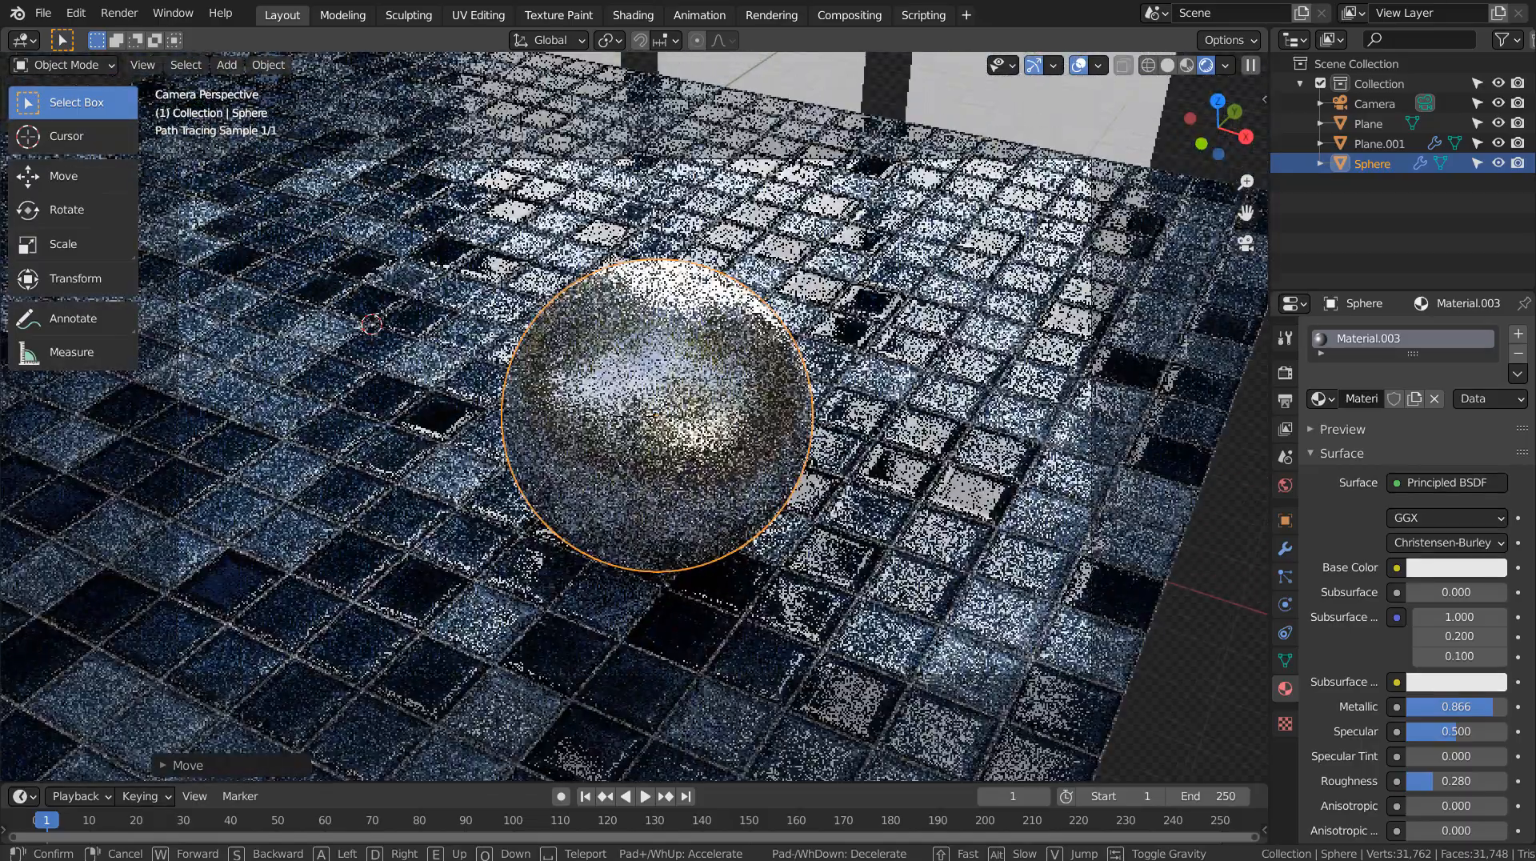
{"action": "key", "text": "e"}
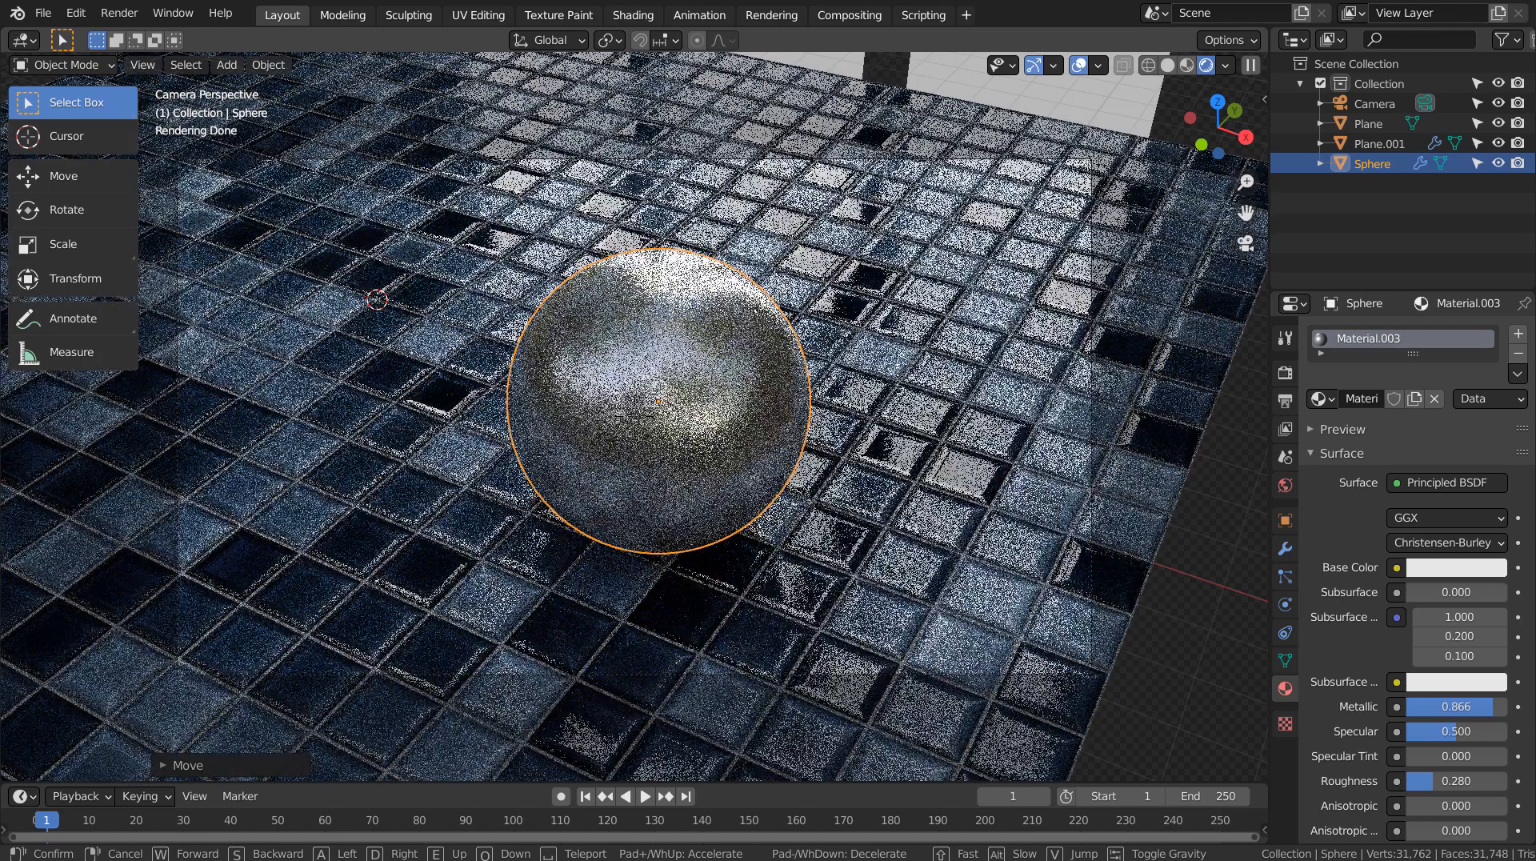
{"action": "left_click", "coordinate": [636, 422]}
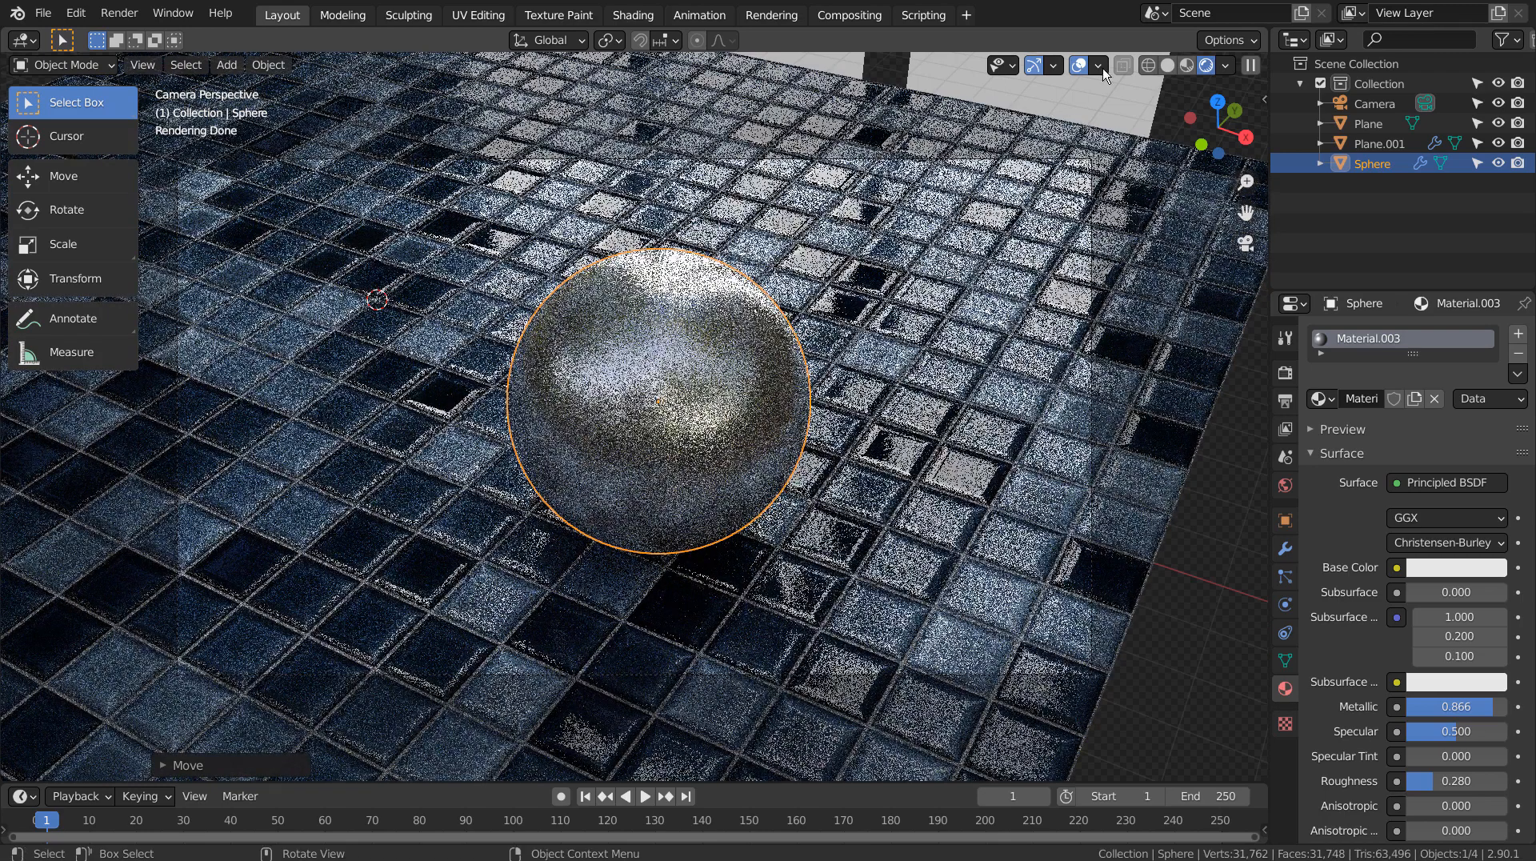
Switch the viewport to material preview and raise the camera slightly with walk navigation so the sphere sits lower in the frame.
{"action": "left_click", "coordinate": [1187, 65]}
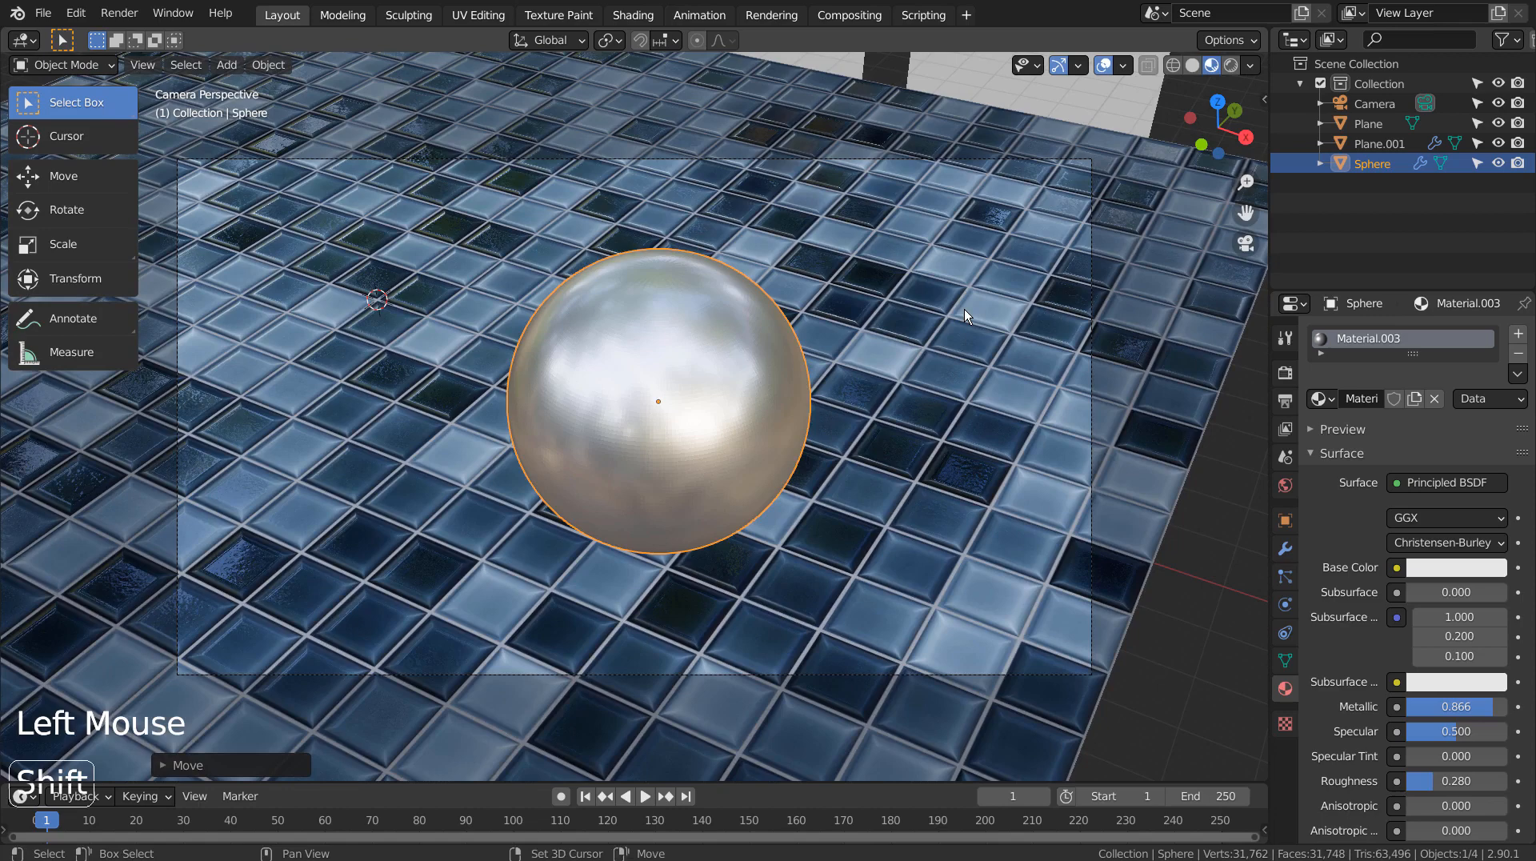
{"action": "key", "text": "shift+grave"}
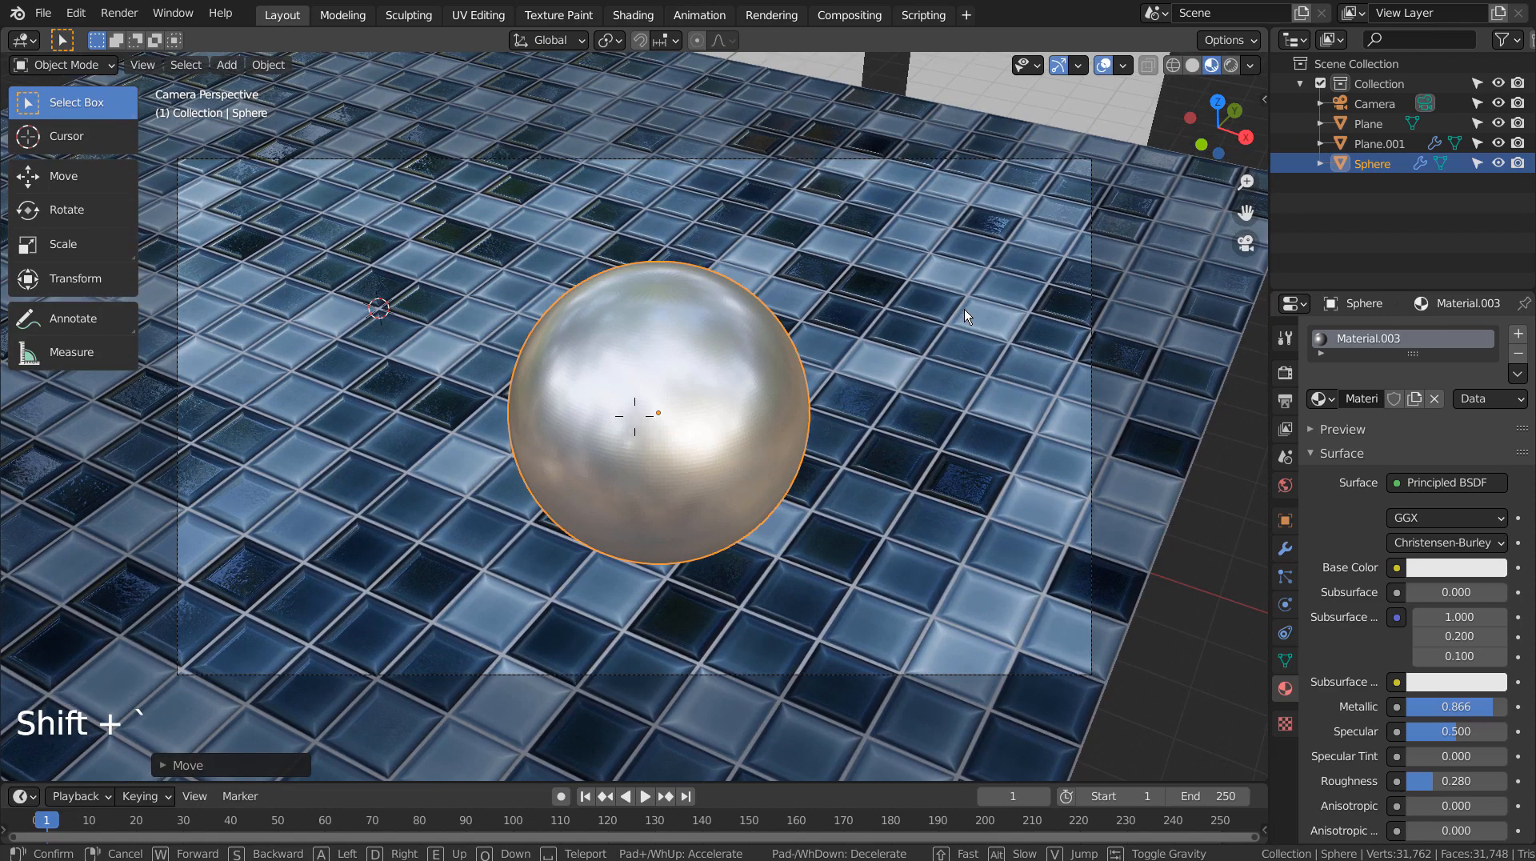
{"action": "key", "text": "e"}
{"action": "key", "text": "e"}
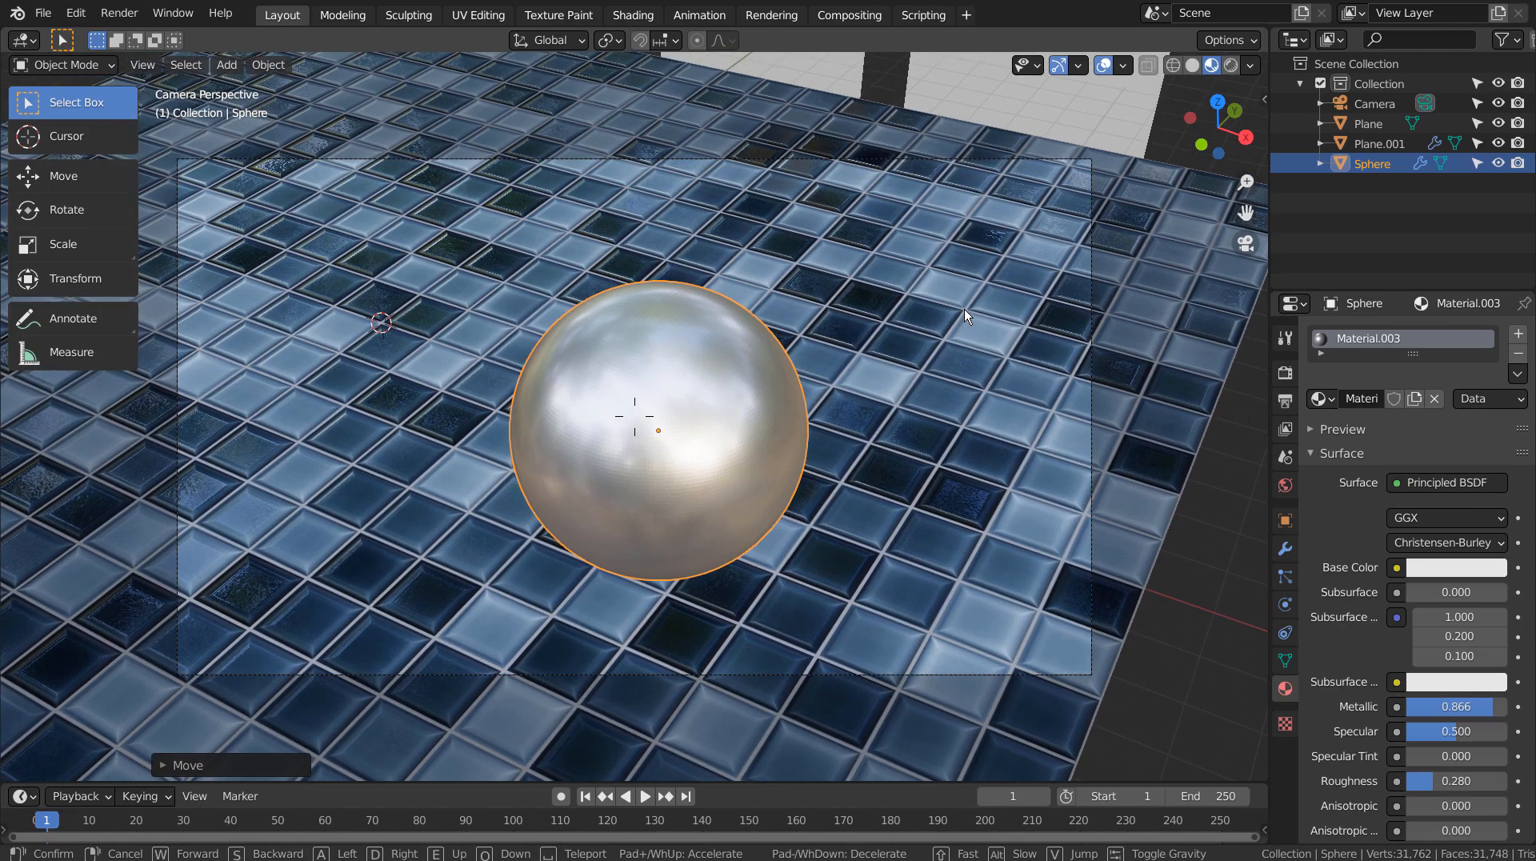
{"action": "key", "text": "a"}
{"action": "key", "text": "d"}
{"action": "key", "text": "q"}
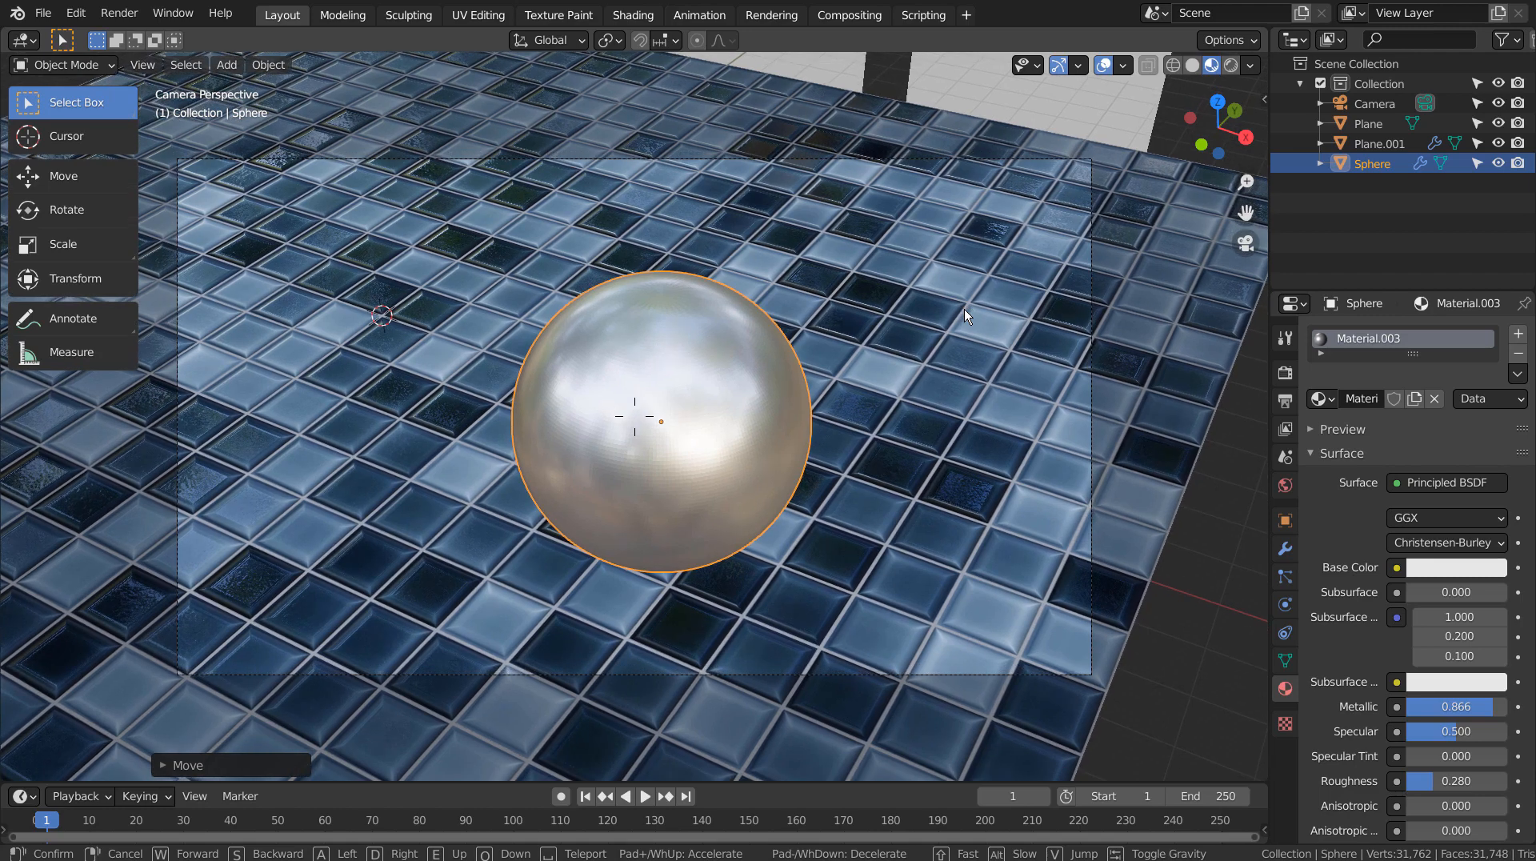
{"action": "key", "text": "e"}
{"action": "left_click", "coordinate": [704, 426]}
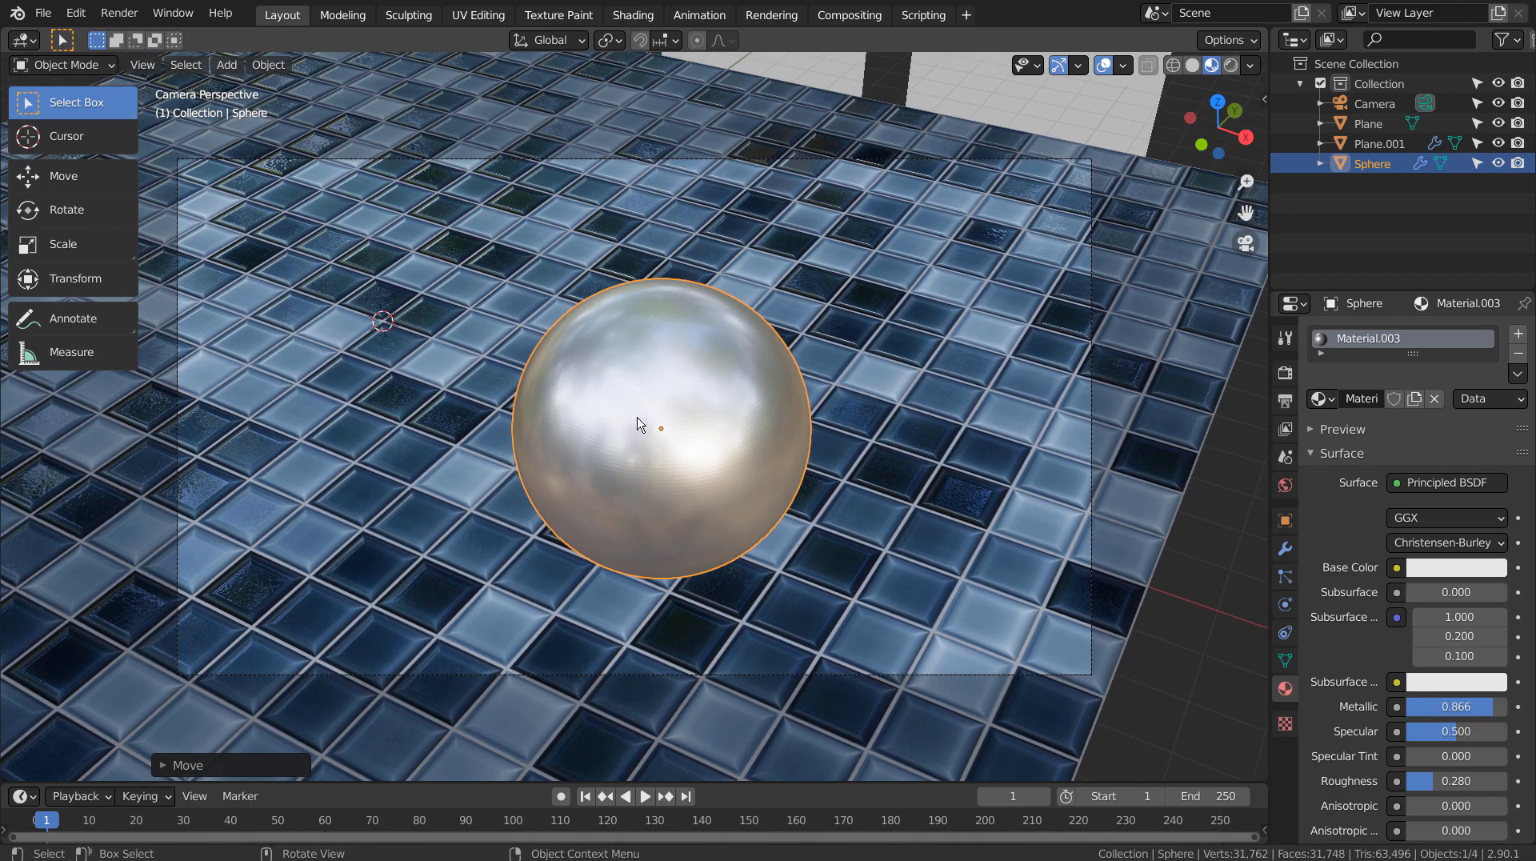
Shade the metallic sphere smooth.
{"action": "left_click", "coordinate": [723, 413]}
{"action": "right_click", "coordinate": [725, 386]}
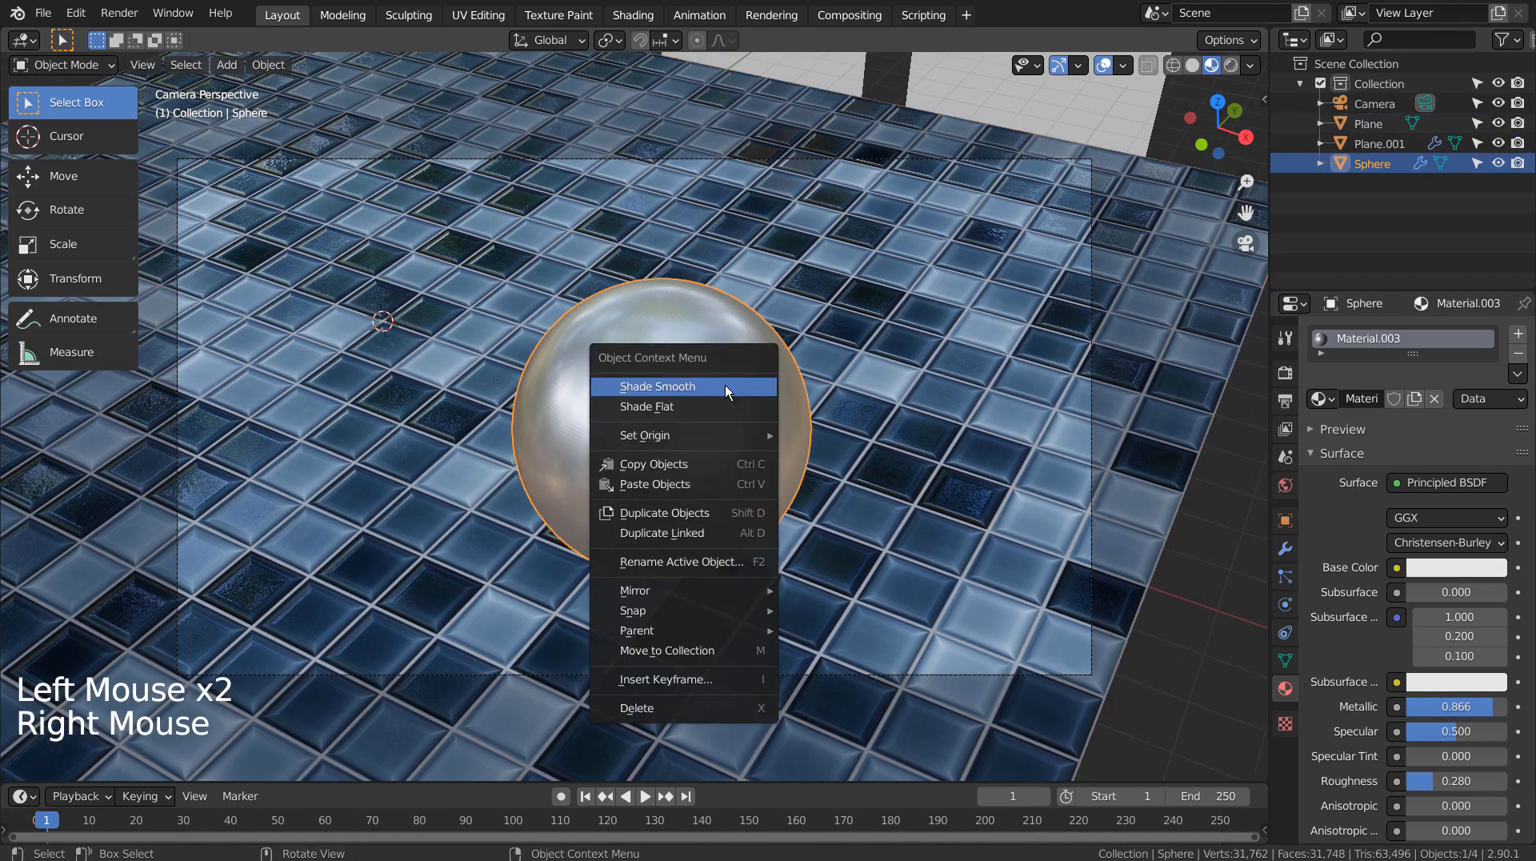
{"action": "left_click", "coordinate": [725, 385]}
{"action": "left_click", "coordinate": [756, 414]}
Set the sphere's viewport subdivision level to 1.
{"action": "key", "text": "ctrl"}
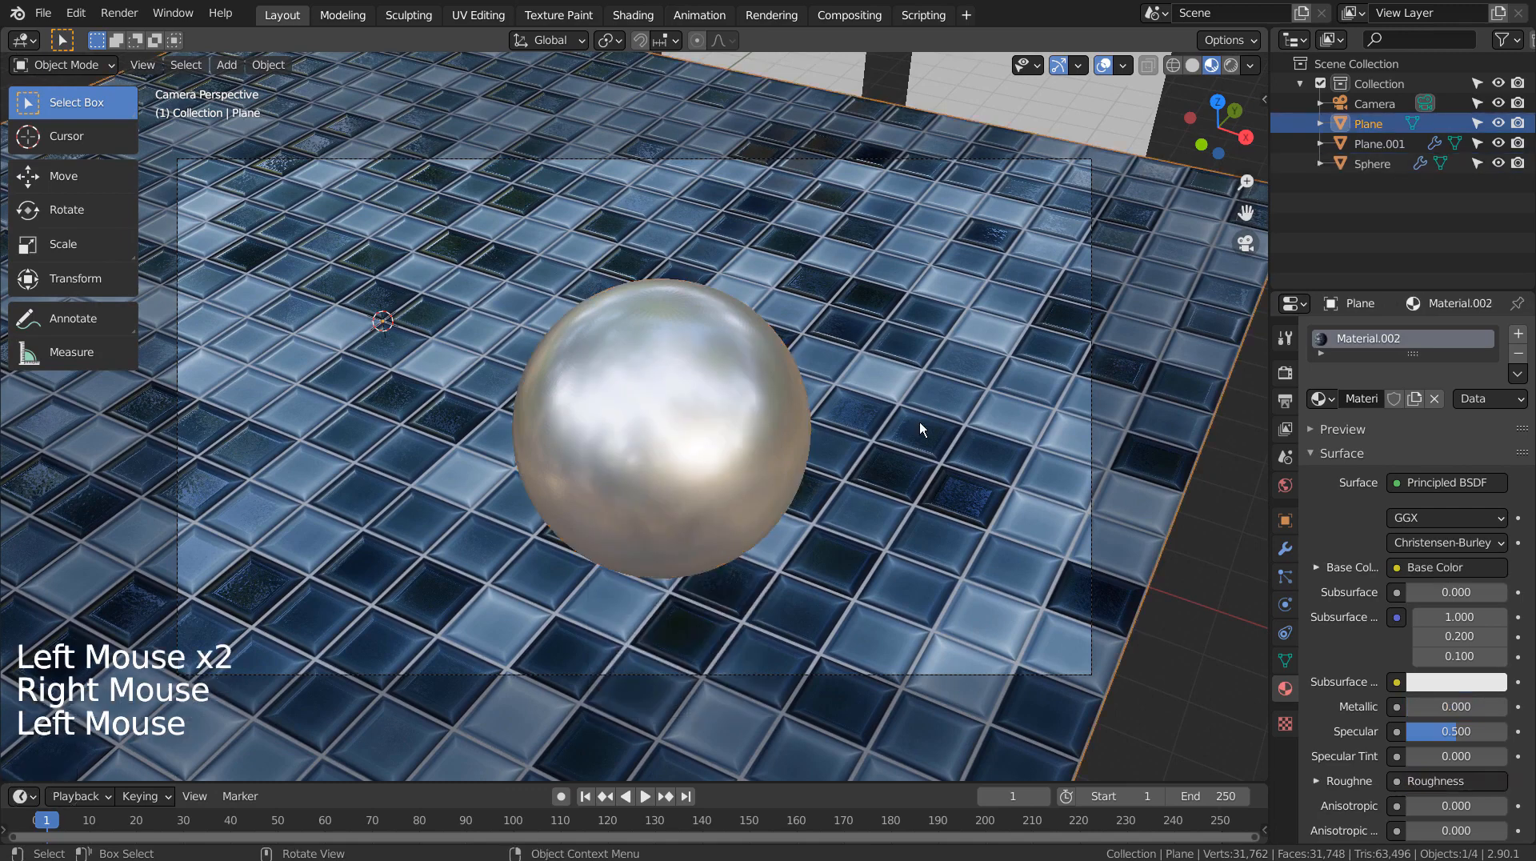
{"action": "double_click", "coordinate": [668, 450]}
{"action": "key", "text": "ctrl"}
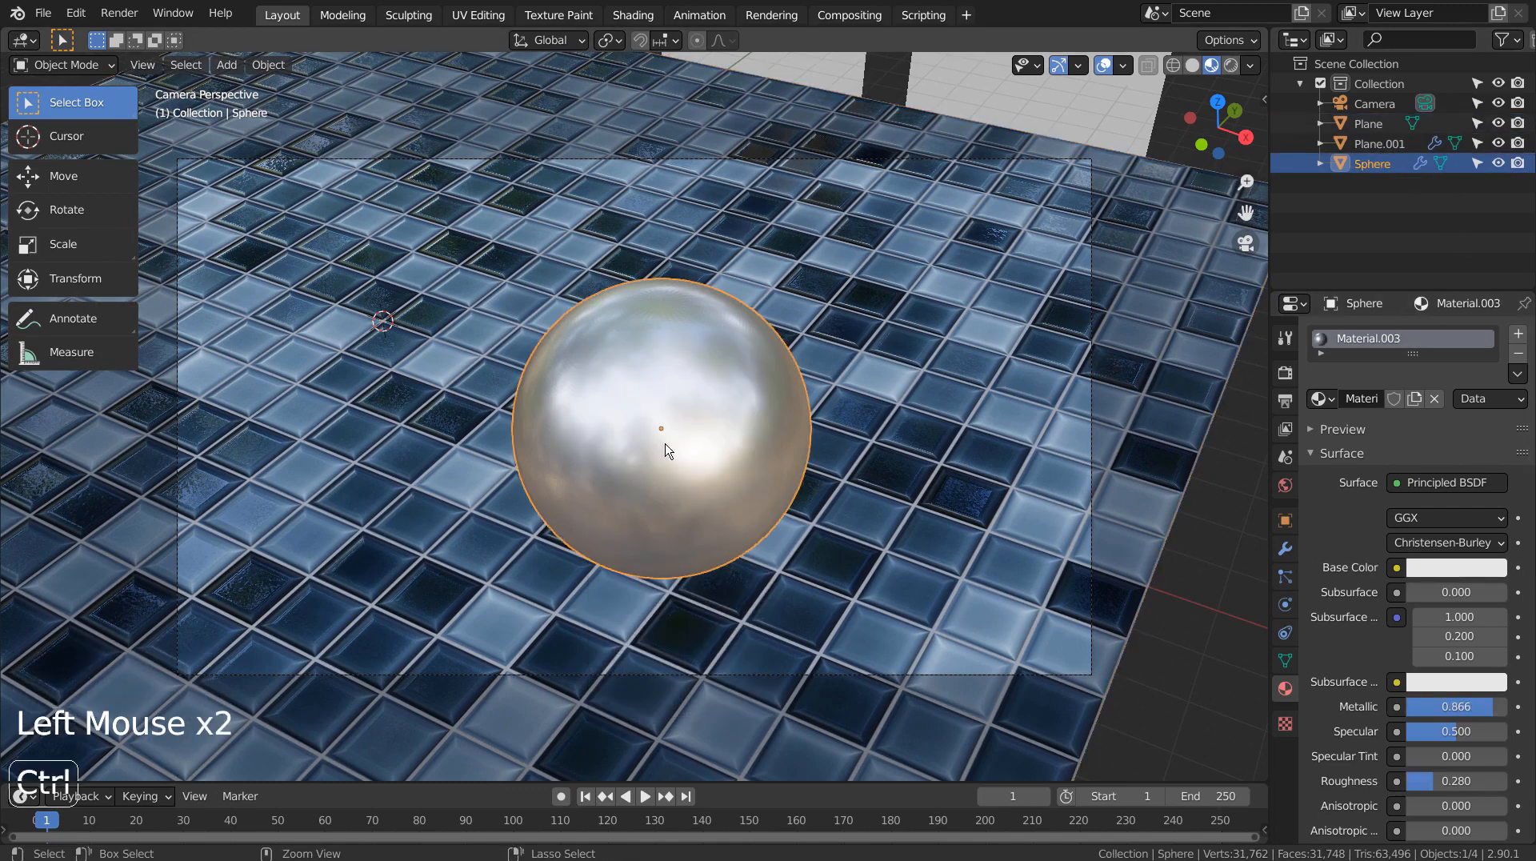
{"action": "key", "text": "ctrl+1"}
{"action": "key", "text": "ctrl+3"}
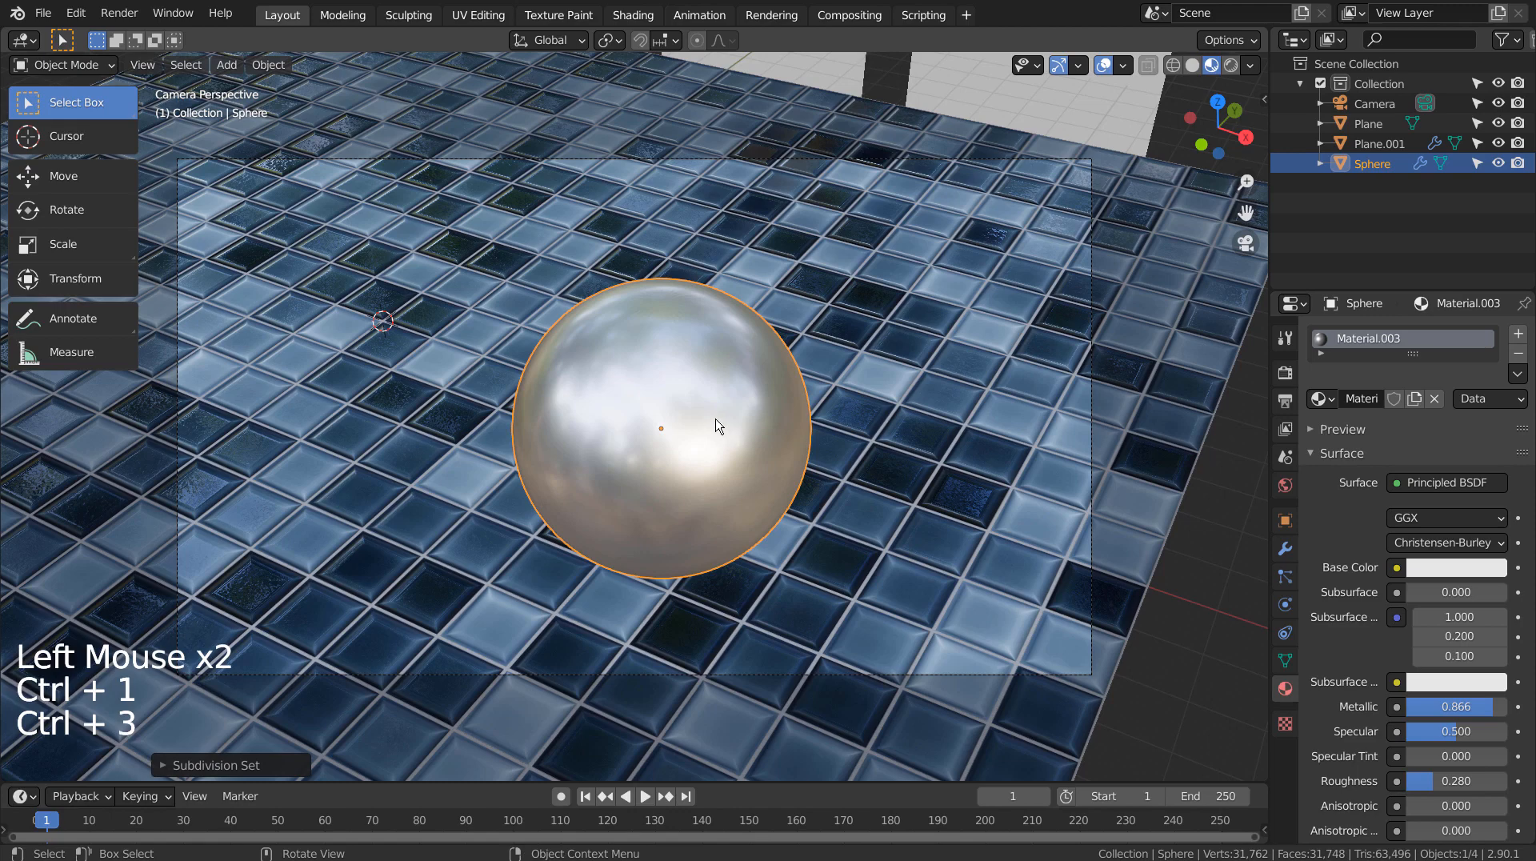
{"action": "key", "text": "ctrl+1"}
Apply the sphere's Subdivision modifier to its mesh.
{"action": "left_click", "coordinate": [714, 422]}
{"action": "left_click", "coordinate": [743, 431]}
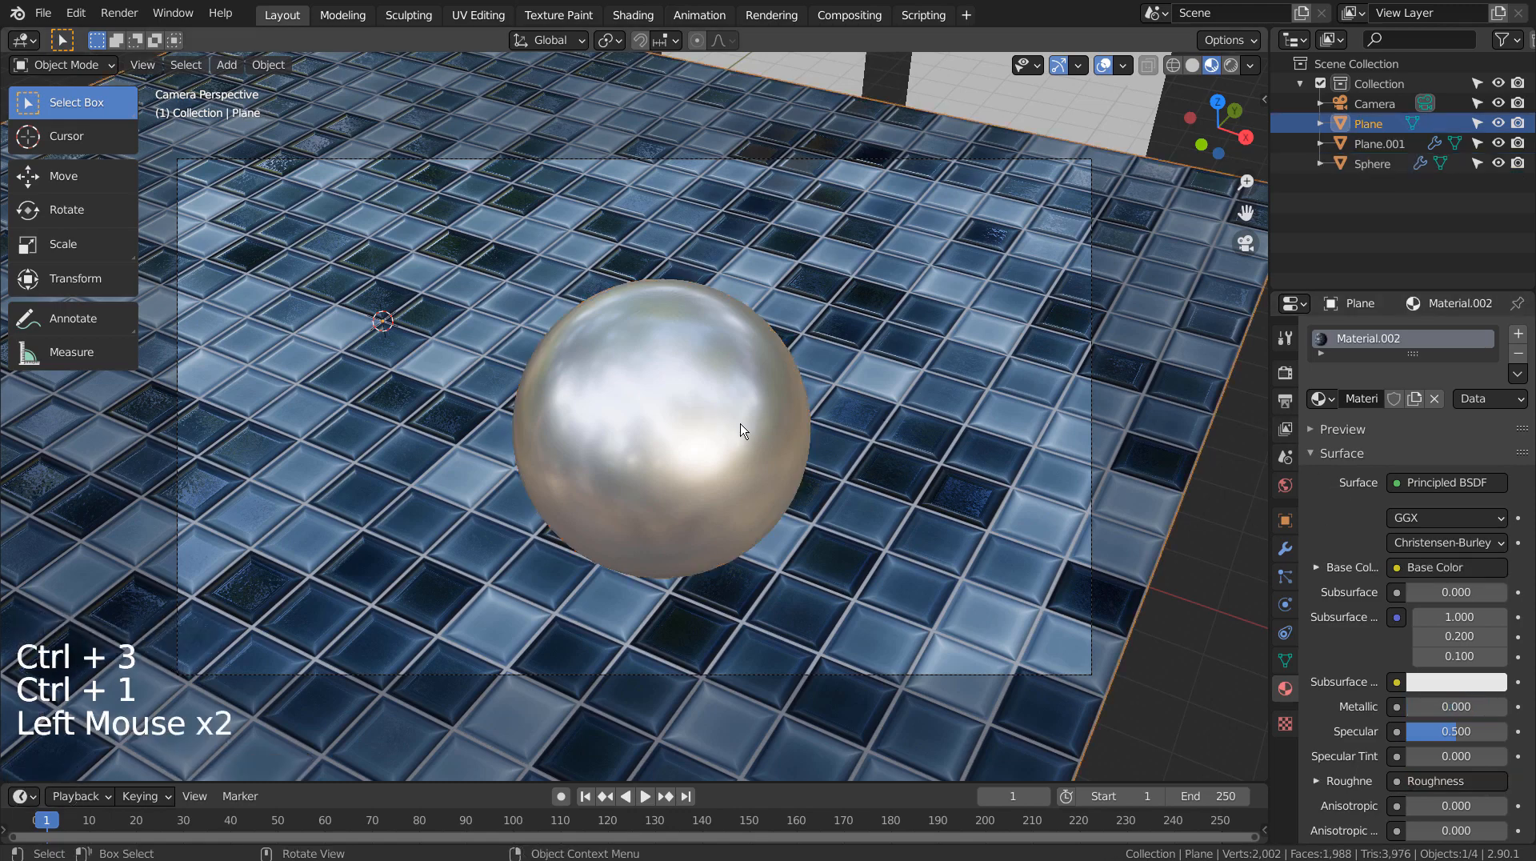
{"action": "left_click", "coordinate": [742, 431]}
{"action": "left_click", "coordinate": [1284, 548]}
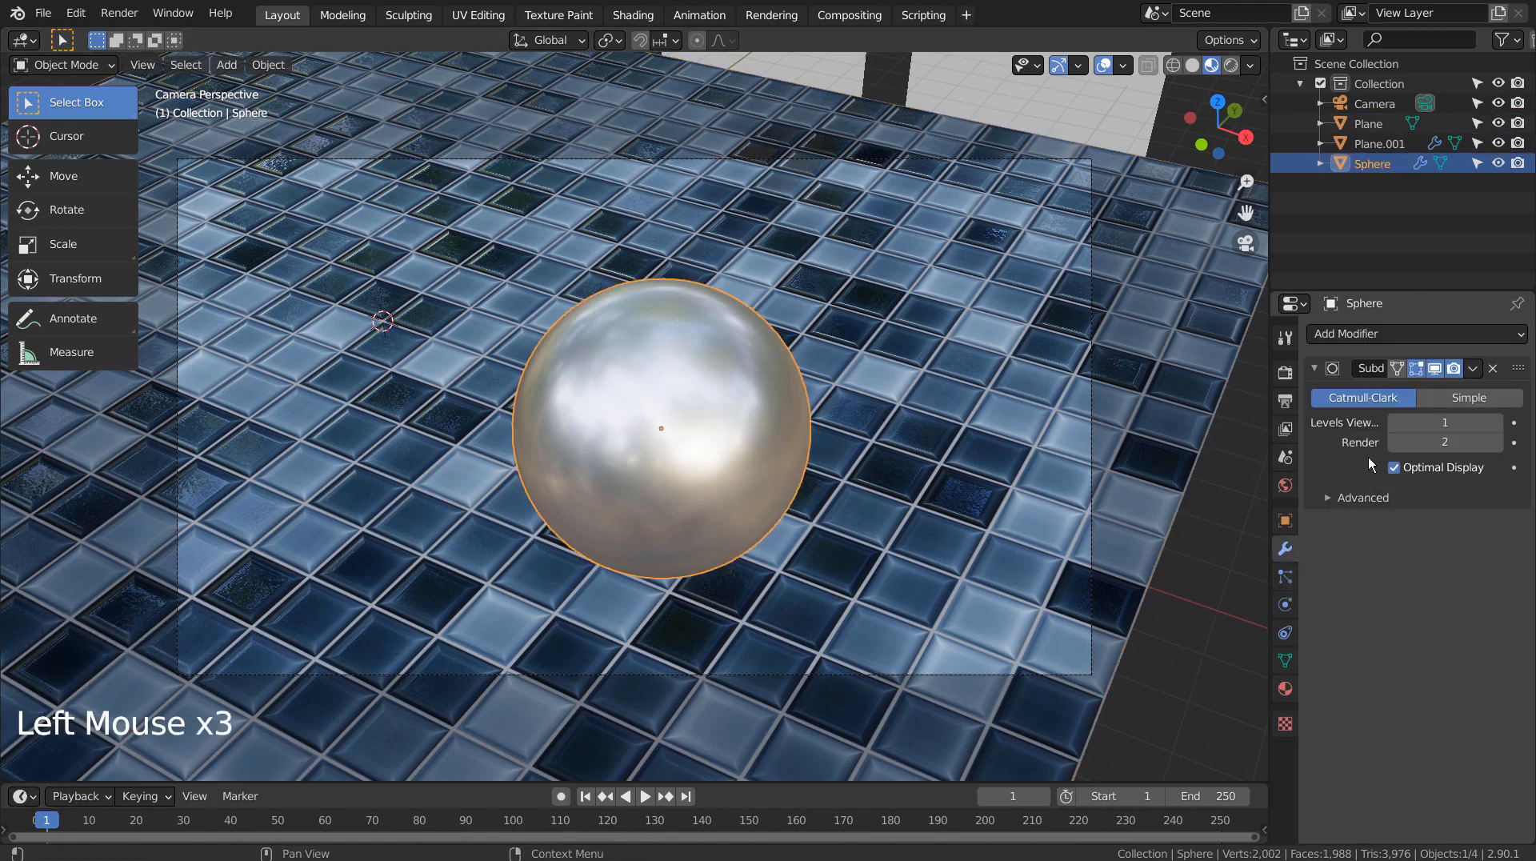
{"action": "key", "text": "ctrl+a"}
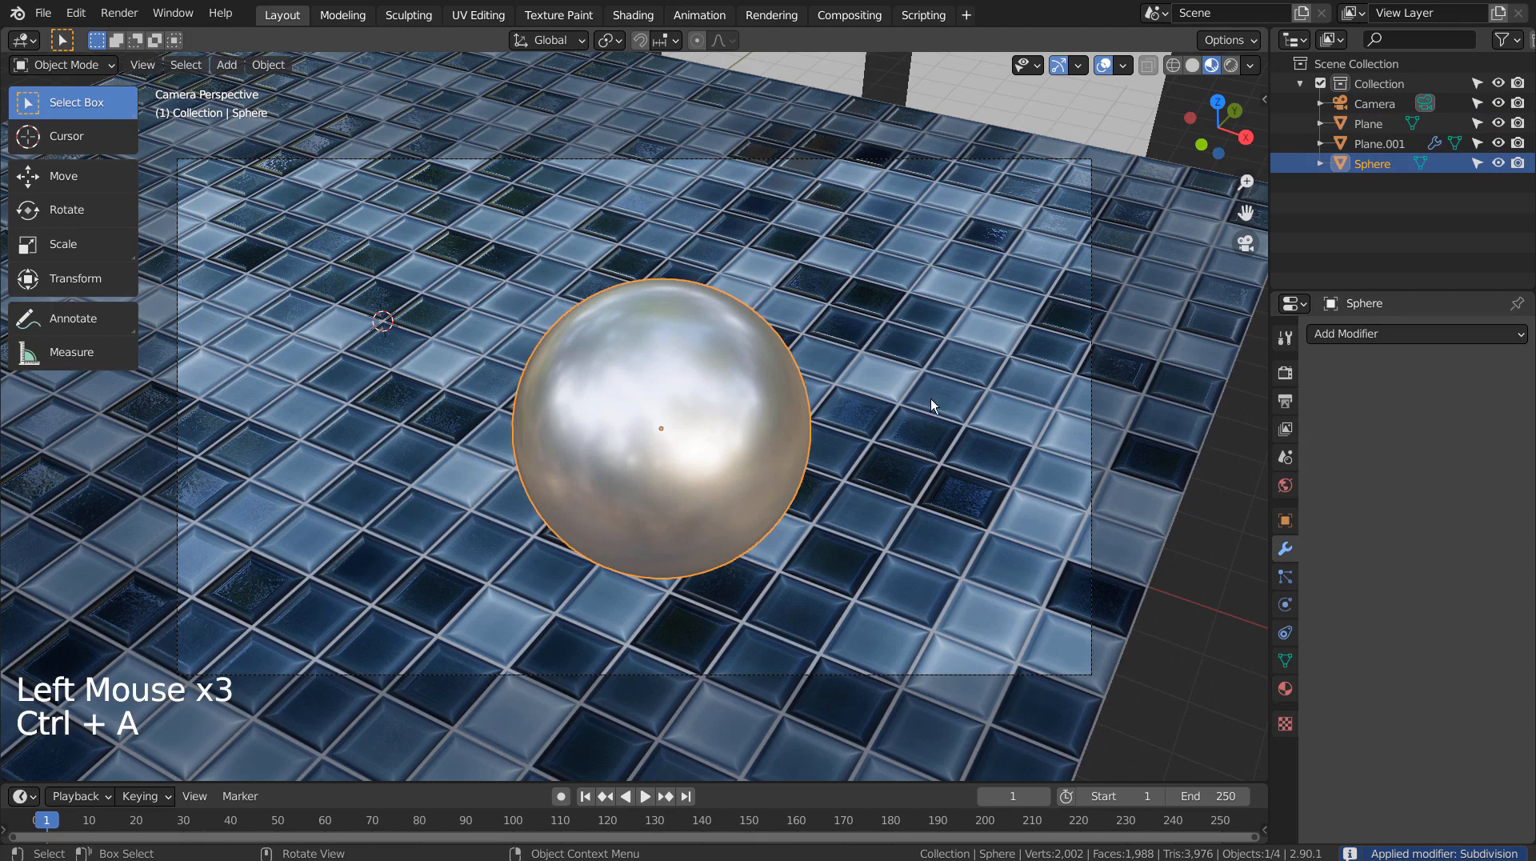
Switch the viewport to solid shading with nothing selected, and save the file.
{"action": "left_click", "coordinate": [1220, 536]}
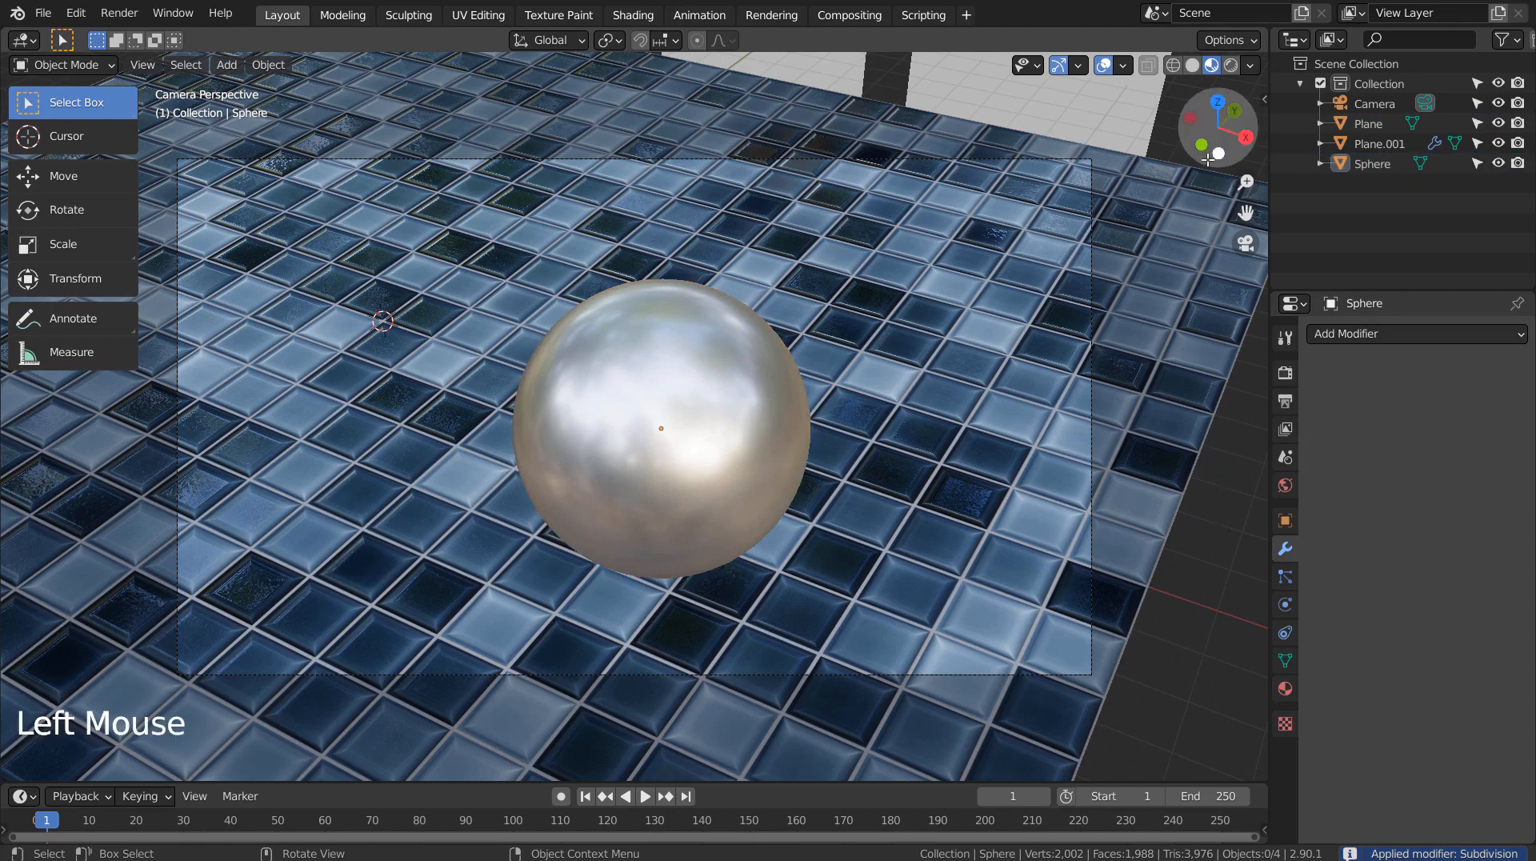
{"action": "left_click", "coordinate": [1392, 144]}
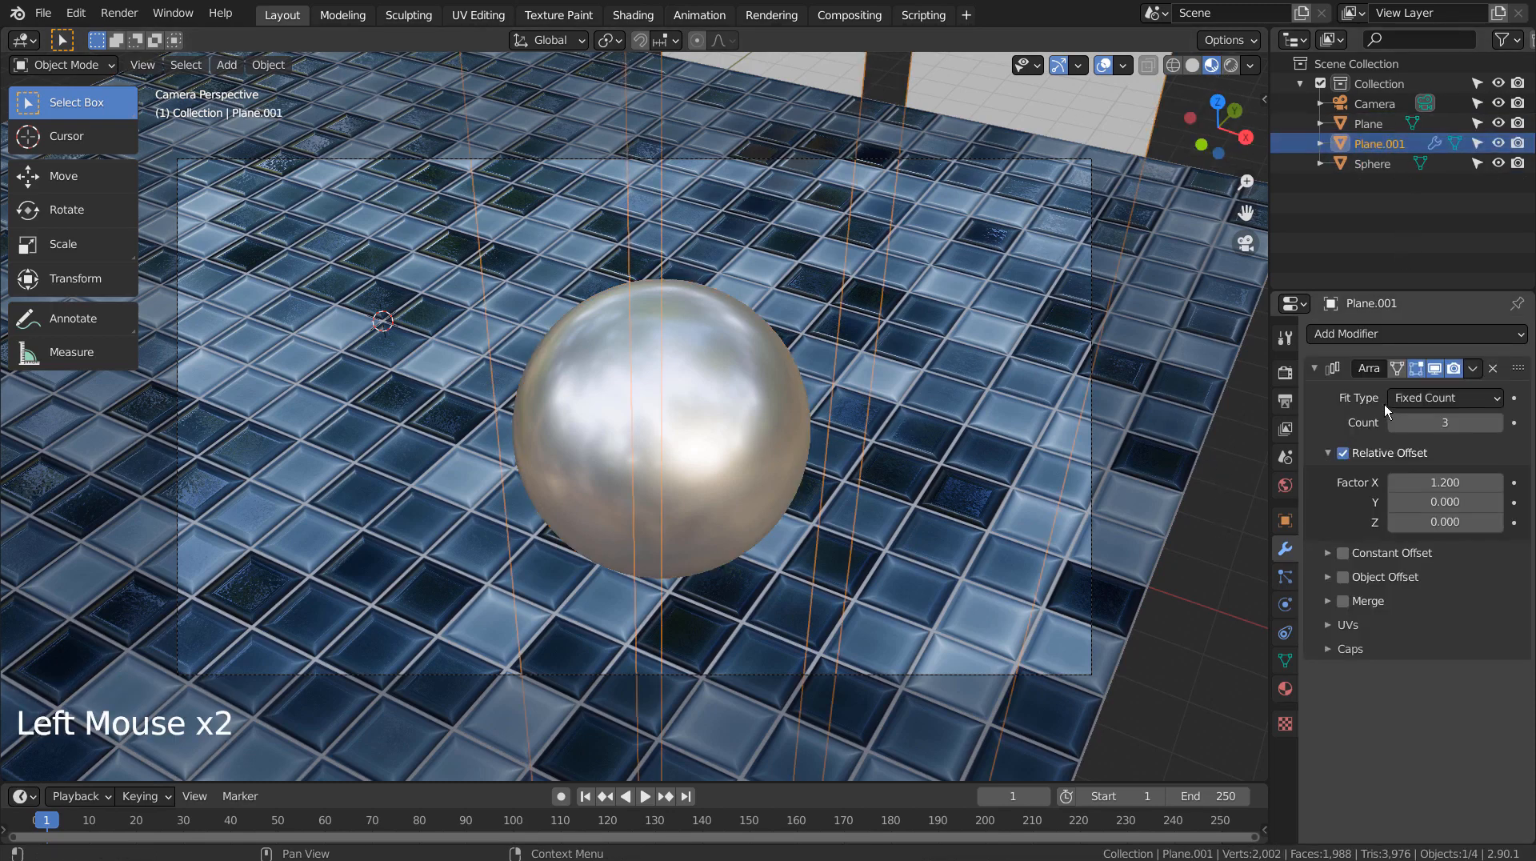
{"action": "left_click", "coordinate": [1221, 568]}
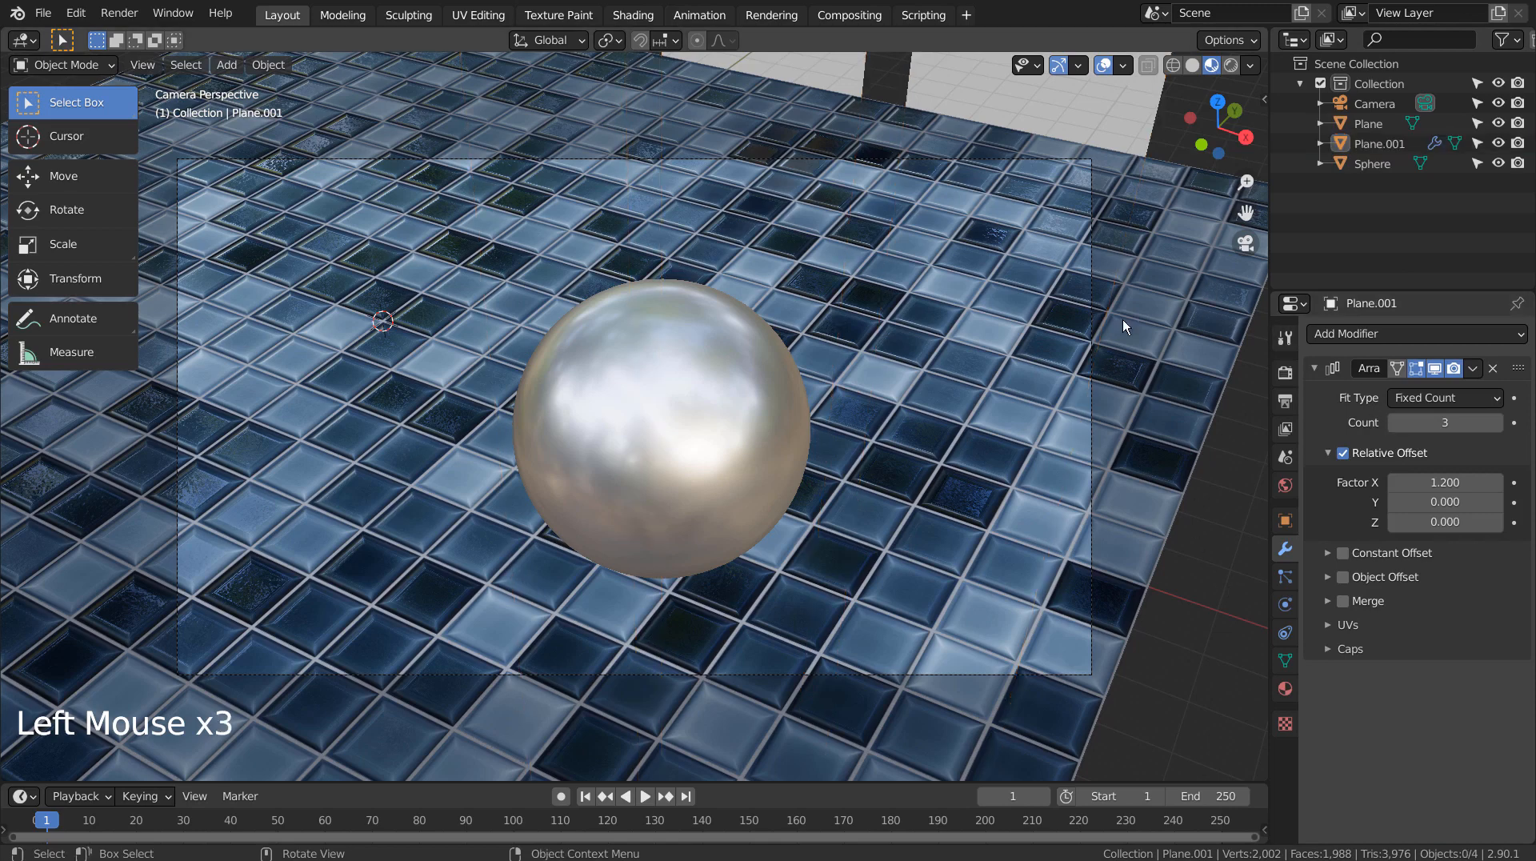
{"action": "left_click", "coordinate": [1196, 68]}
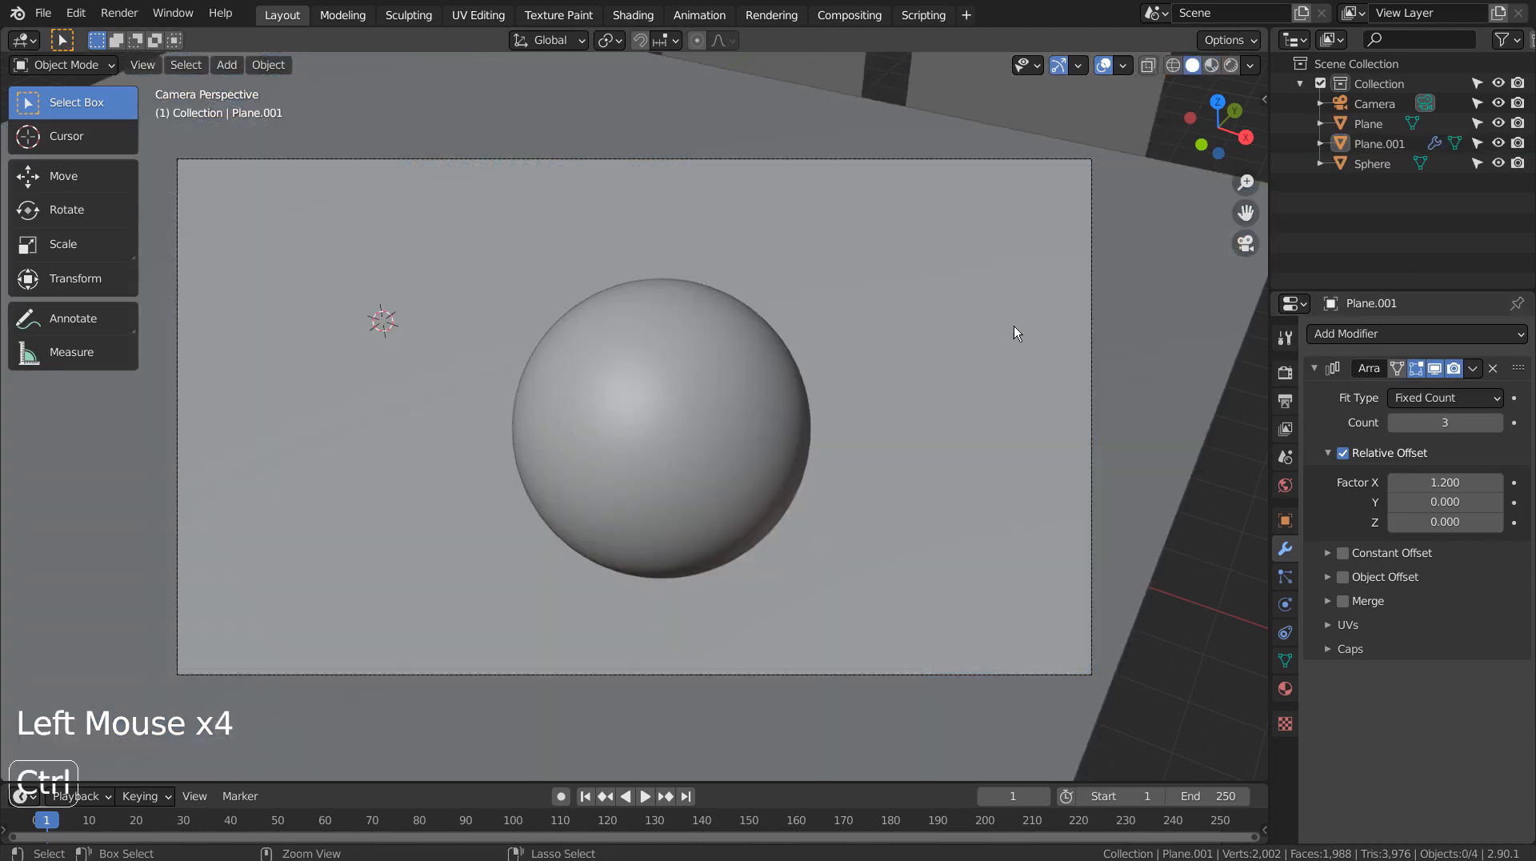
{"action": "key", "text": "ctrl+s"}
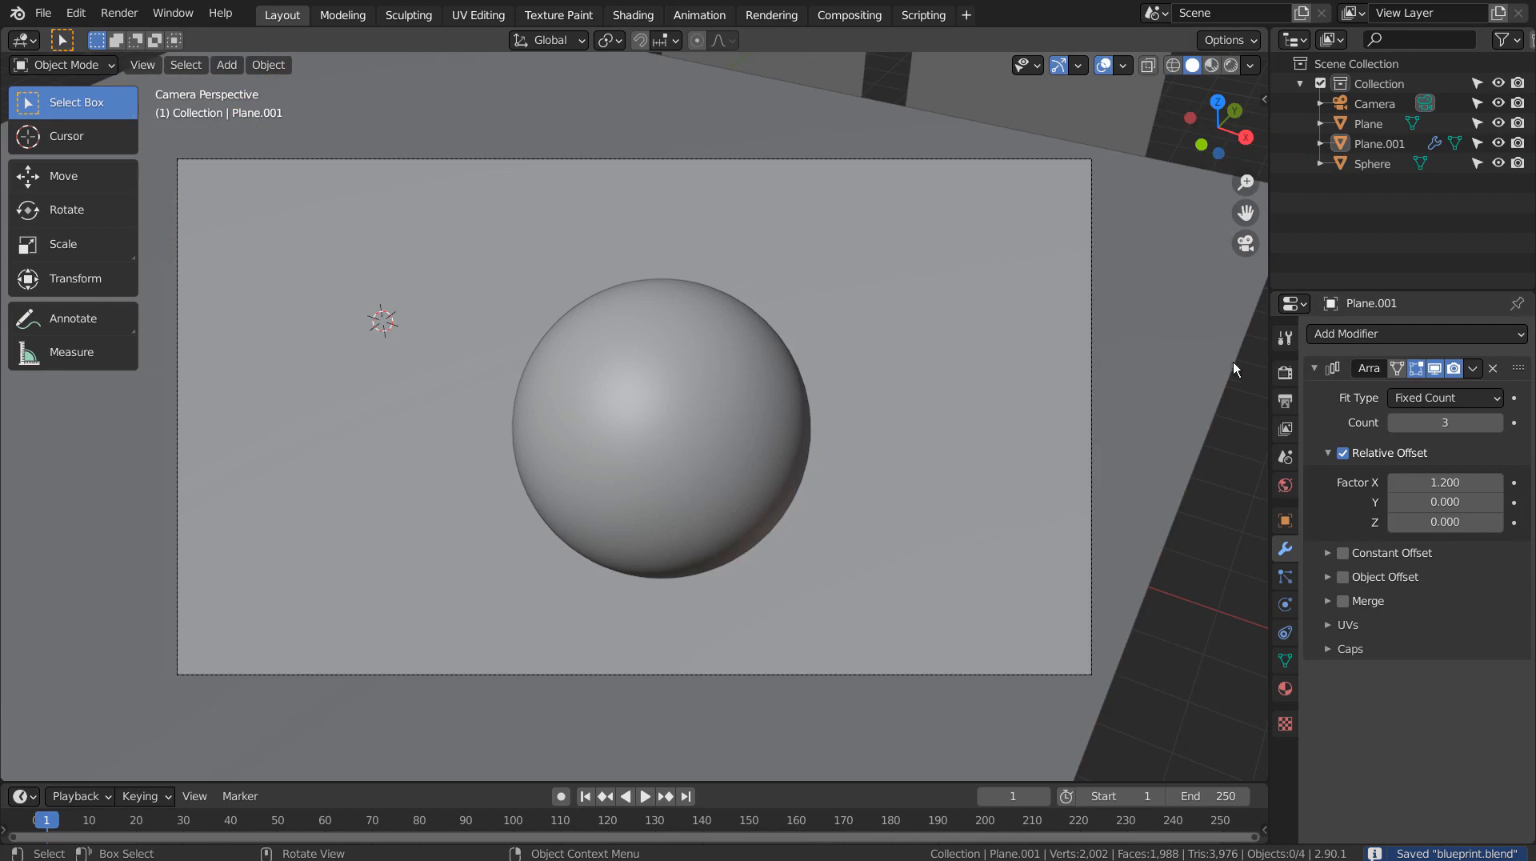
Render the frame with the Cycles render samples set to 32, and close the render window.
{"action": "left_click", "coordinate": [1285, 372]}
{"action": "left_click", "coordinate": [1460, 489]}
{"action": "type", "text": "32"}
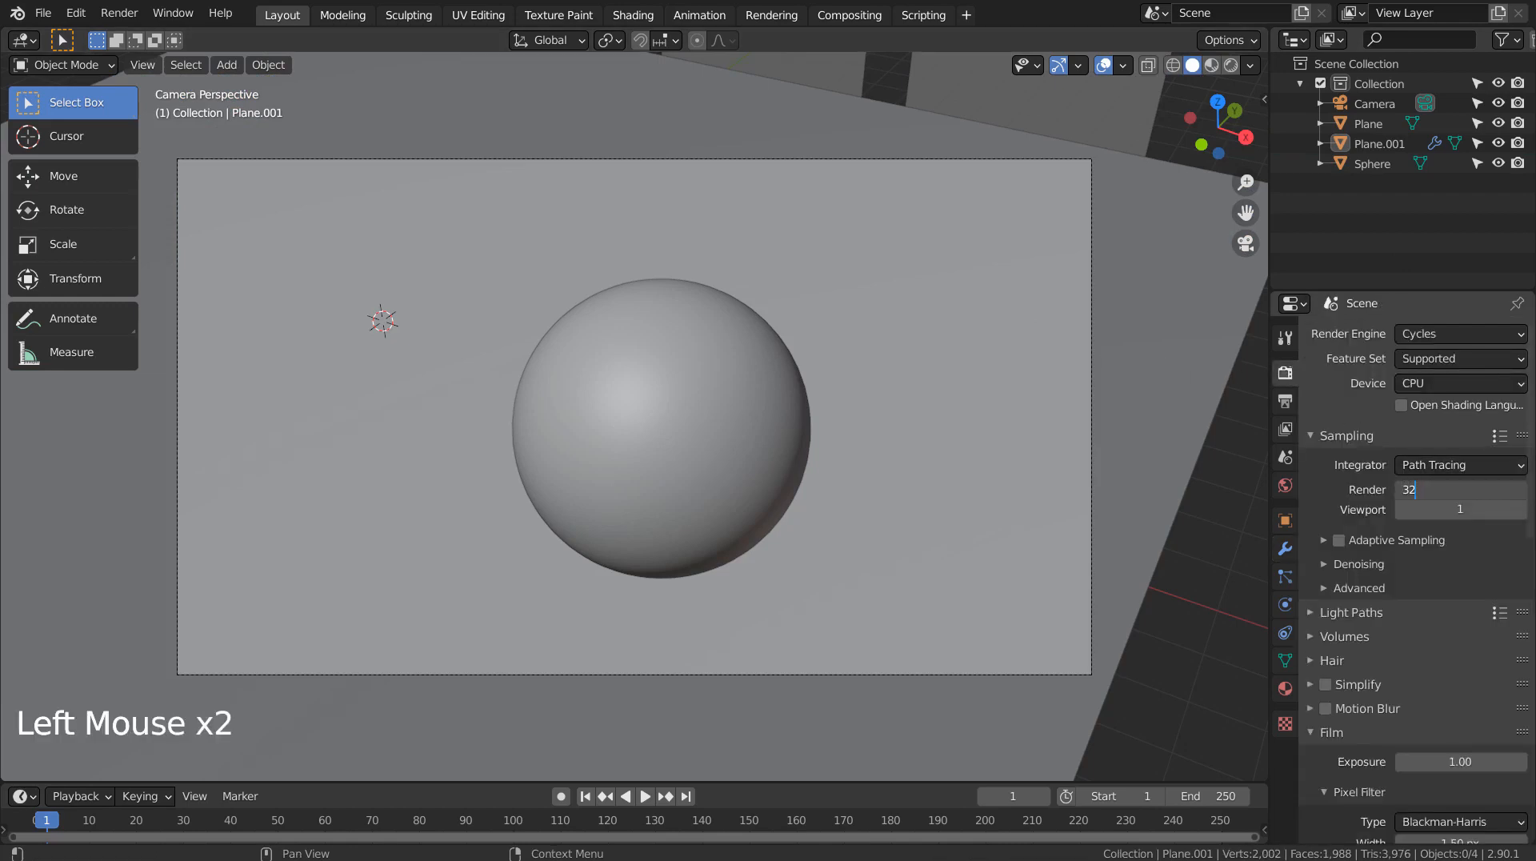
{"action": "key", "text": "Return"}
{"action": "key", "text": "F12"}
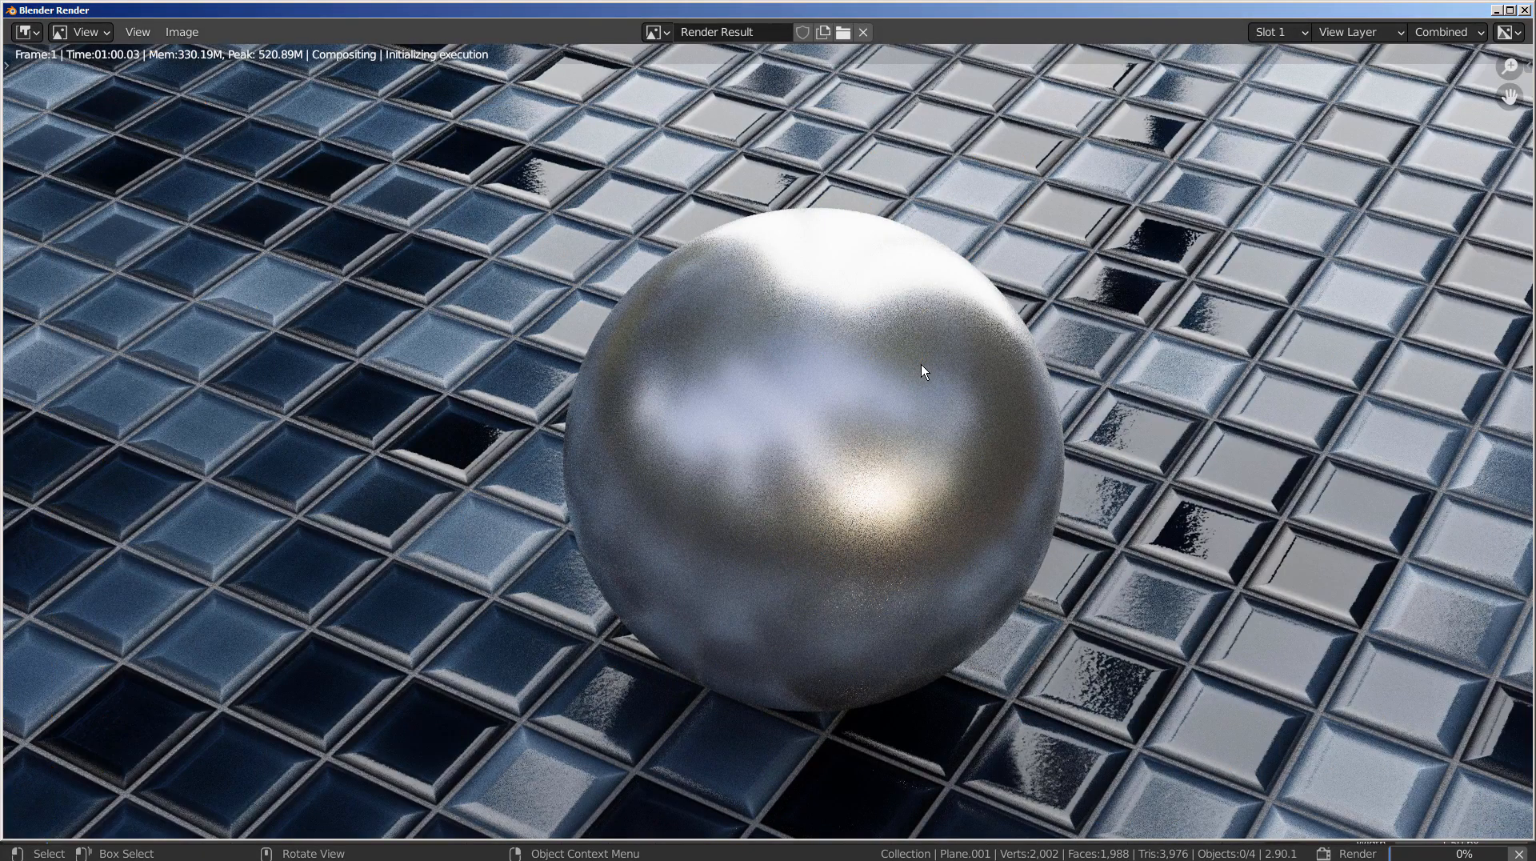
{"action": "left_click", "coordinate": [1523, 9]}
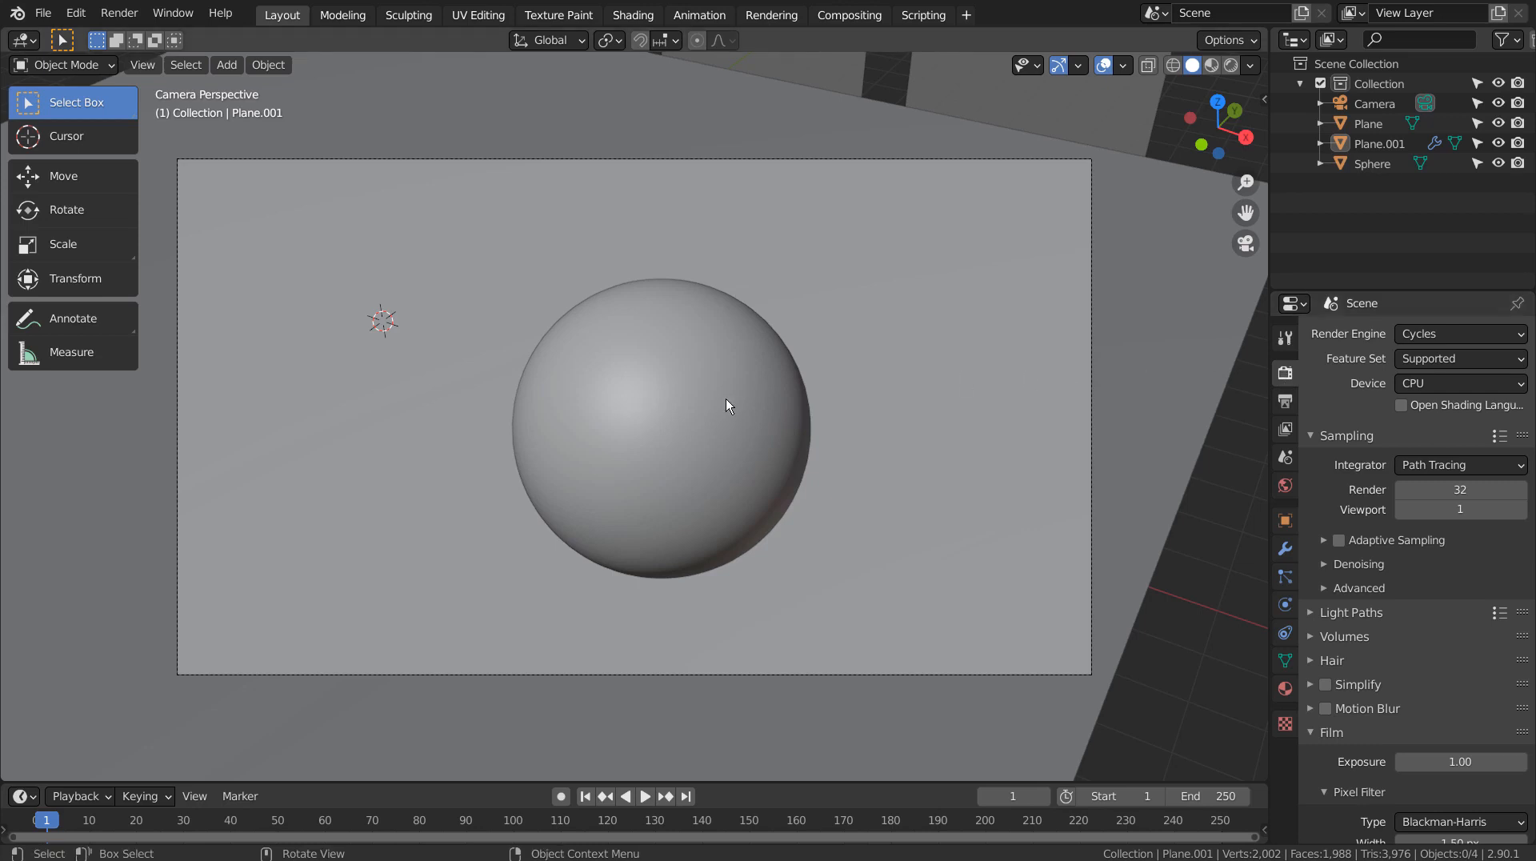
Move the sphere about 0.56 m in the negative direction along the global X axis.
{"action": "key", "text": "shift"}
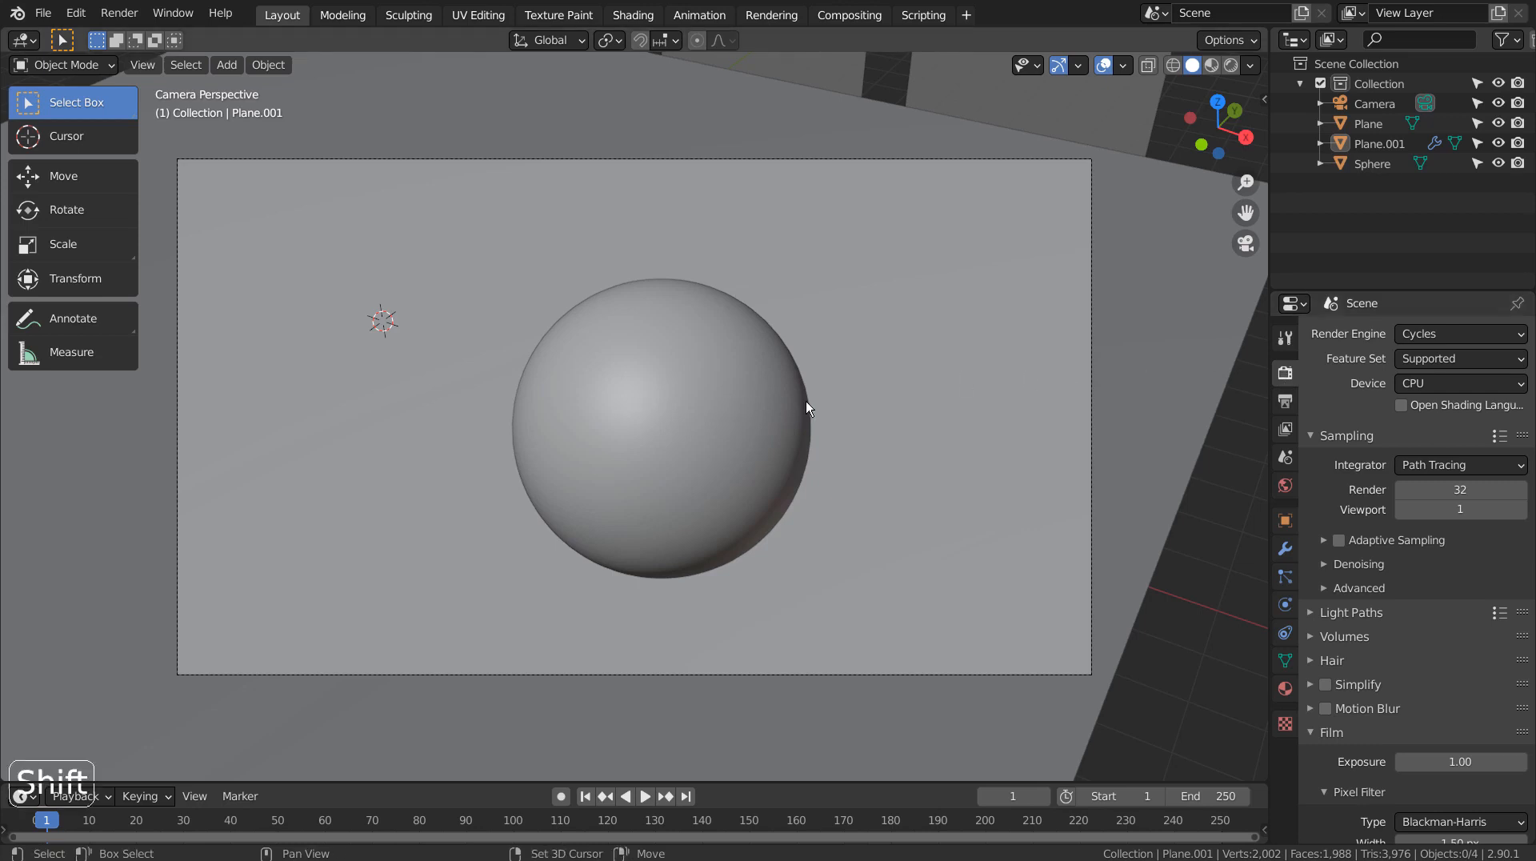
{"action": "key", "text": "shift+grave"}
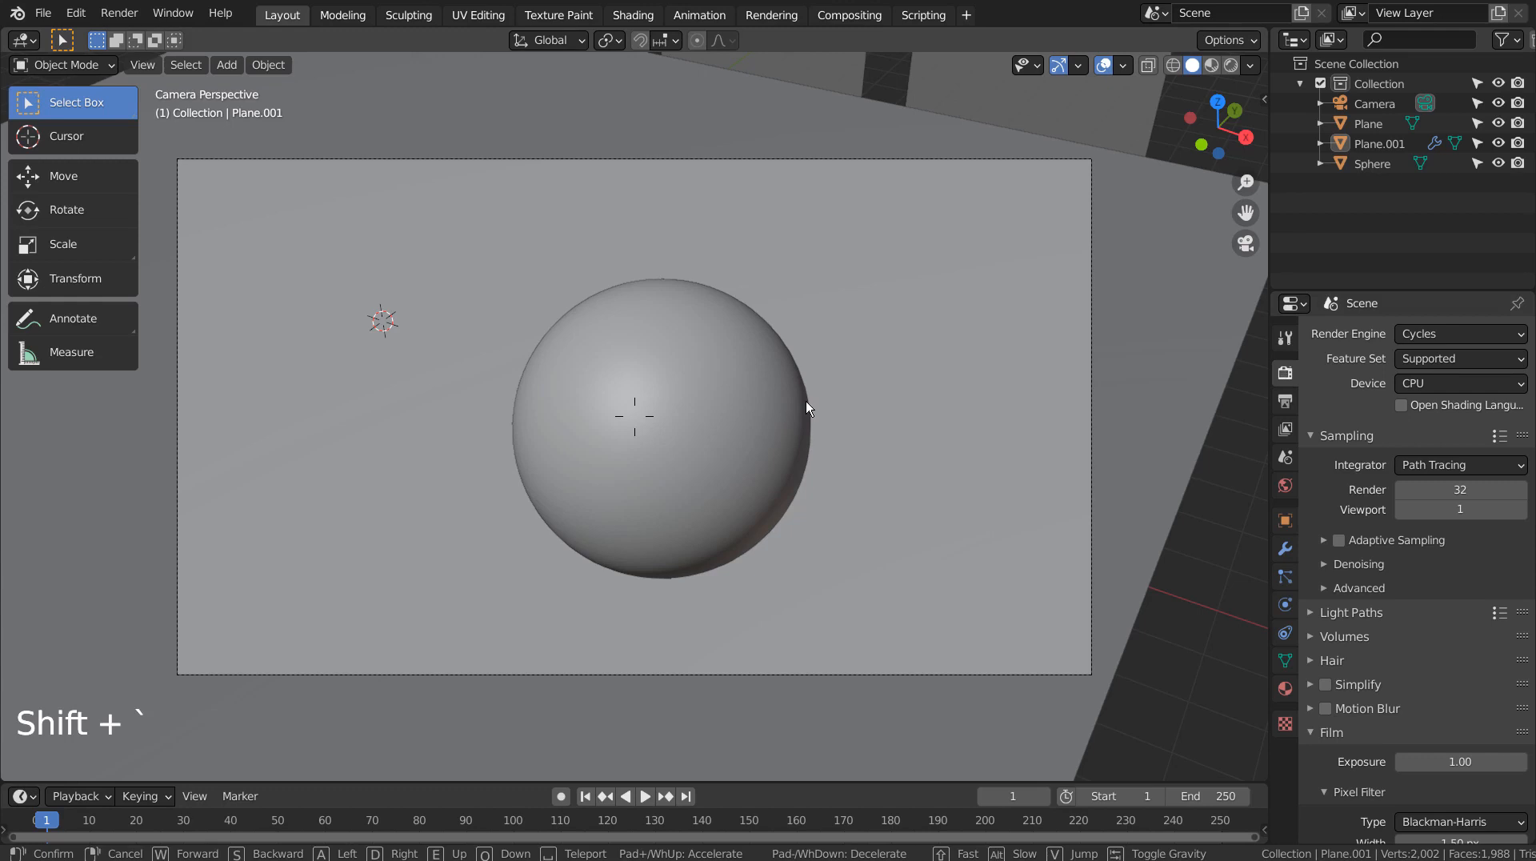
{"action": "left_click", "coordinate": [654, 416]}
{"action": "left_click", "coordinate": [654, 416]}
{"action": "key", "text": "g"}
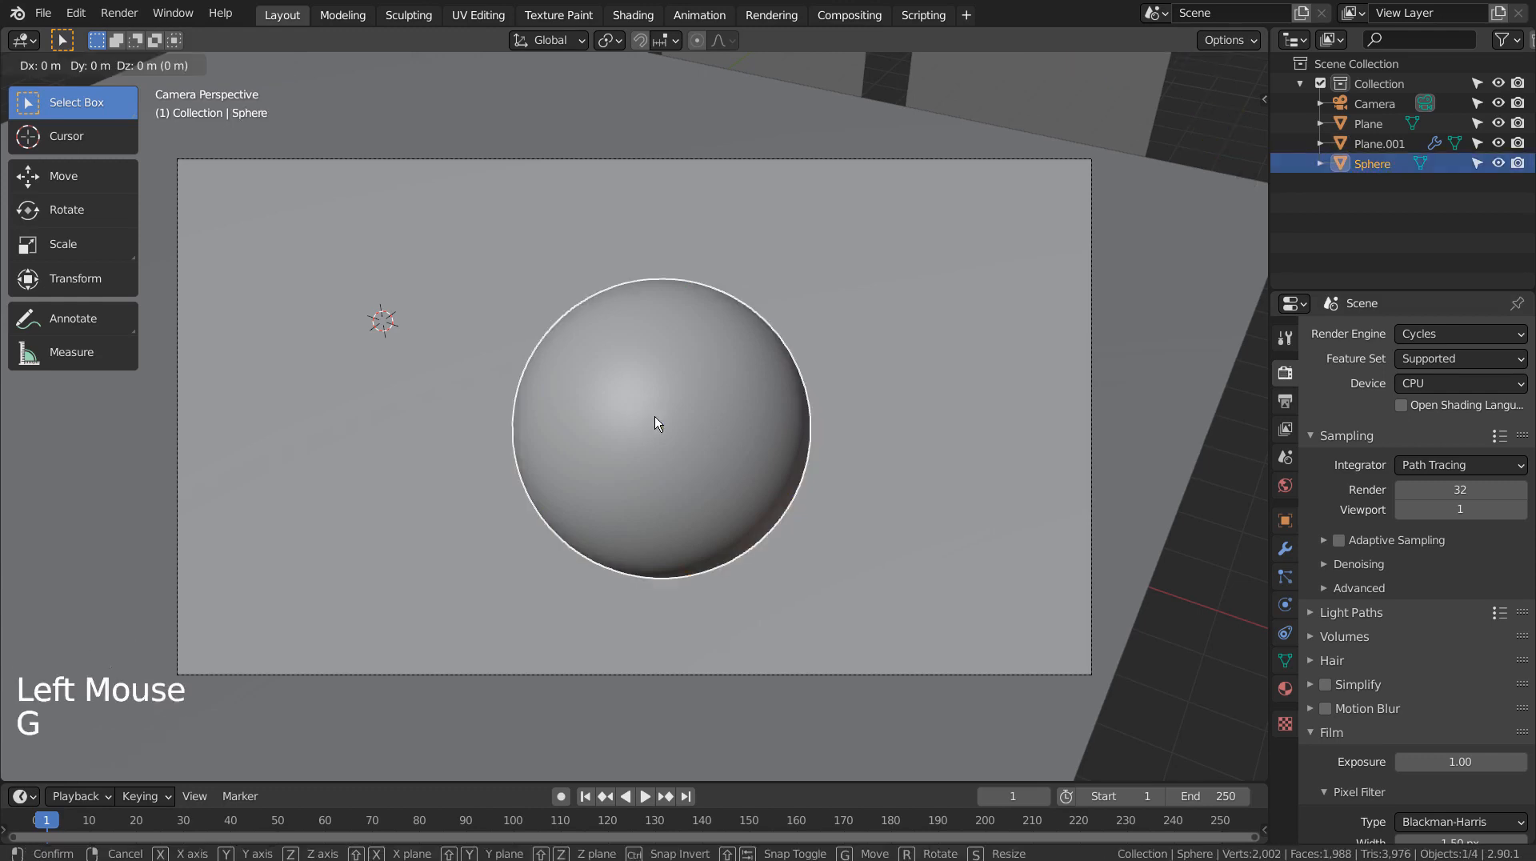
{"action": "key", "text": "x"}
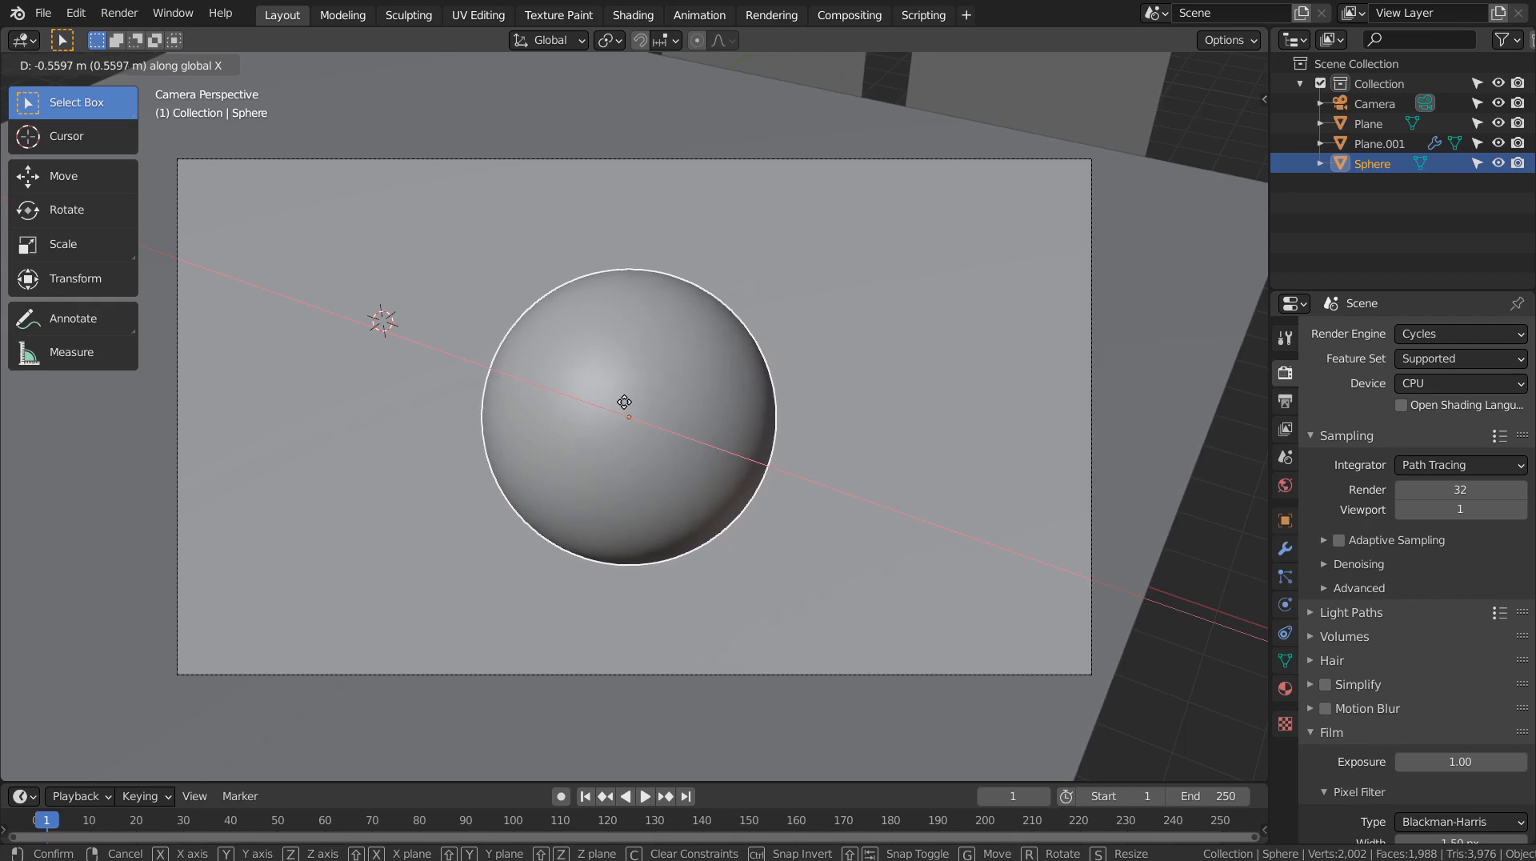
{"action": "left_click", "coordinate": [625, 402]}
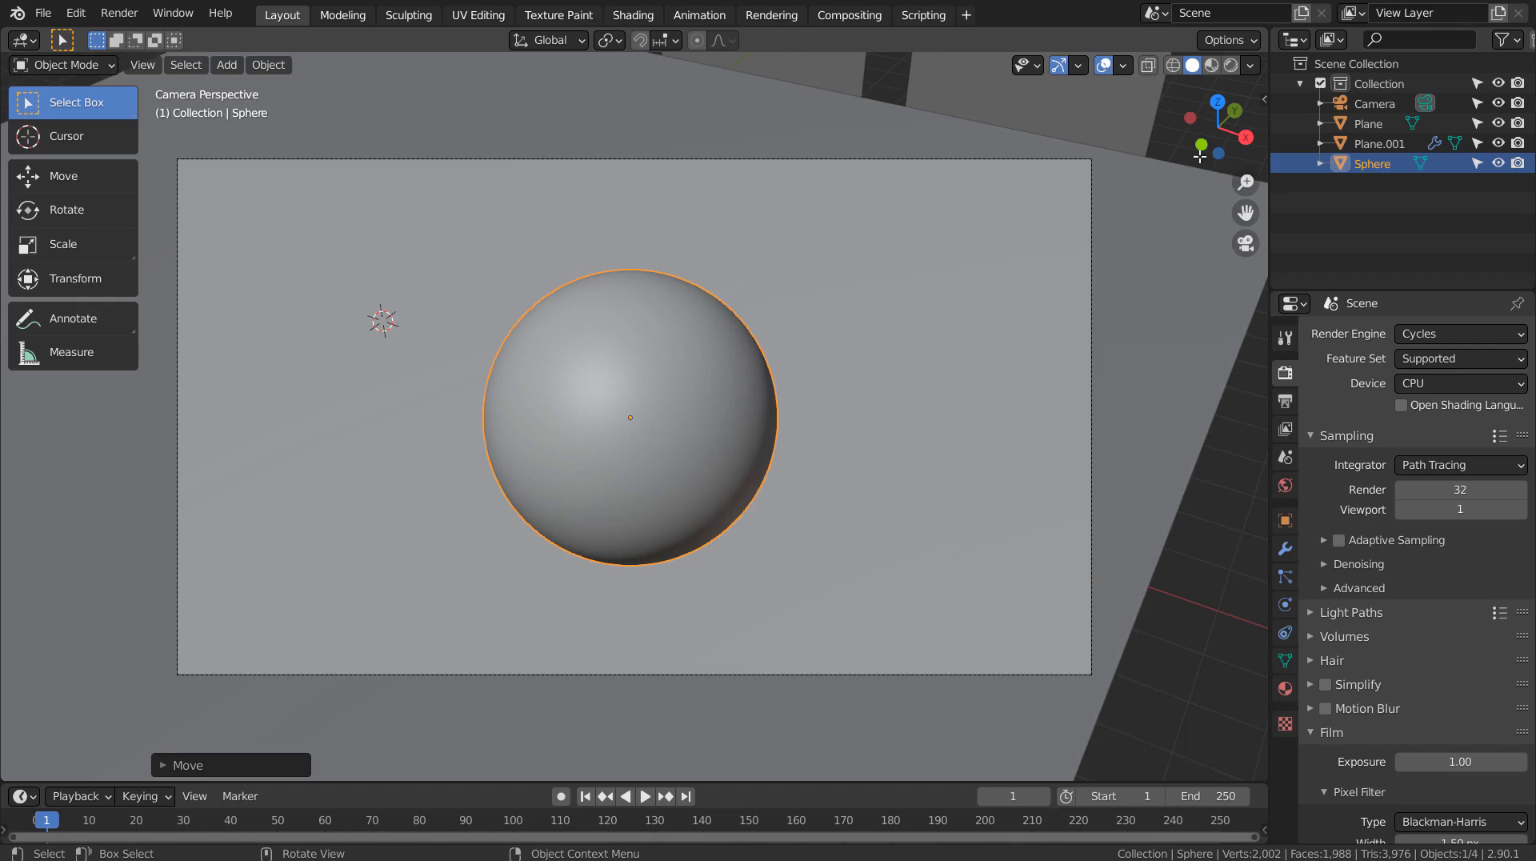
Try the forest.exr world background at strength 1 and 2 in the rendered viewport.
{"action": "left_click", "coordinate": [1285, 485]}
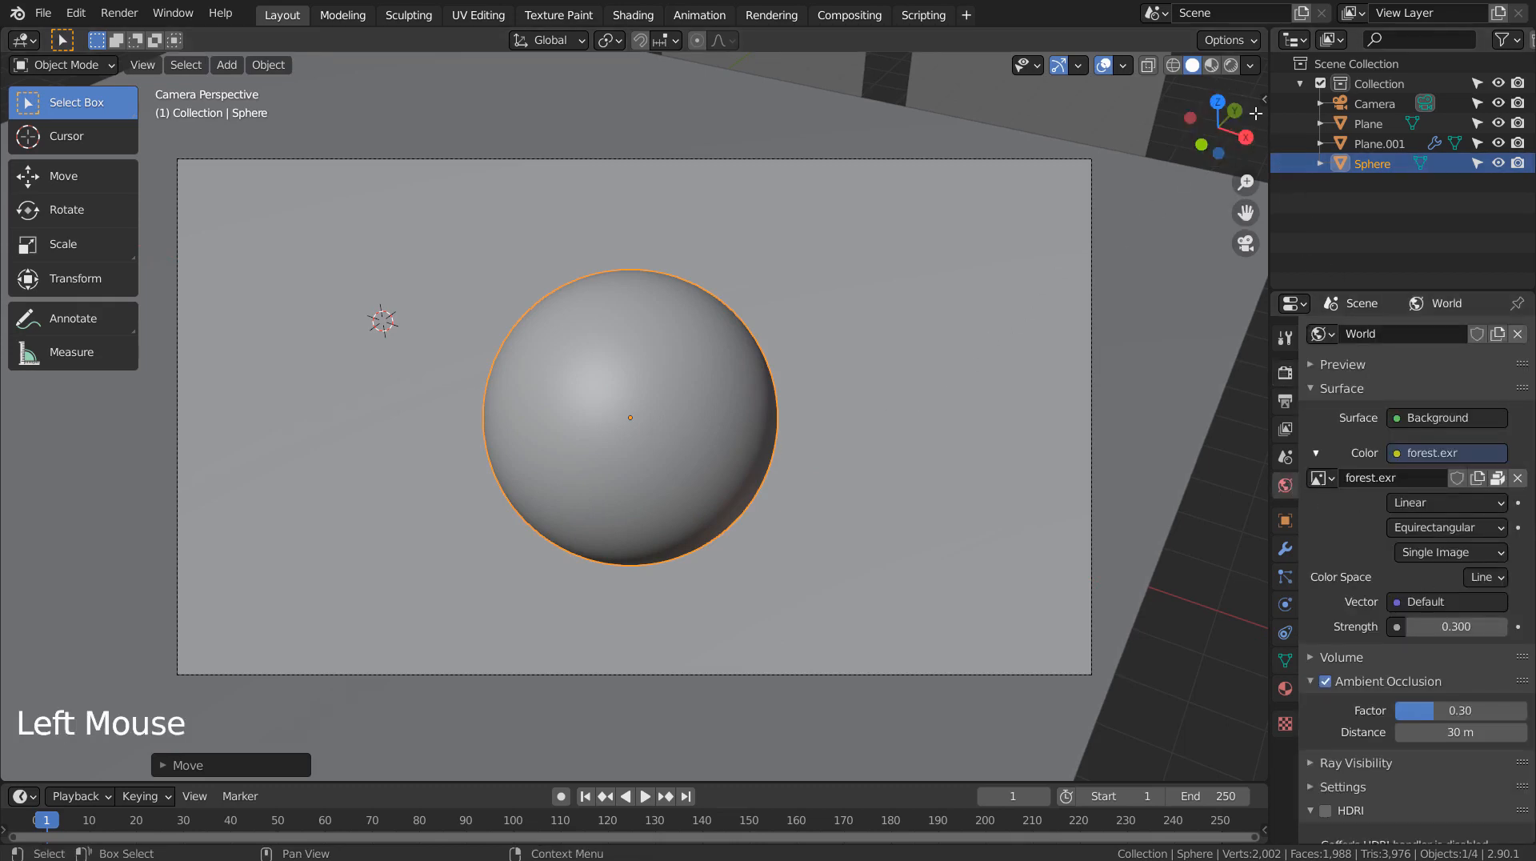
{"action": "left_click", "coordinate": [1237, 66]}
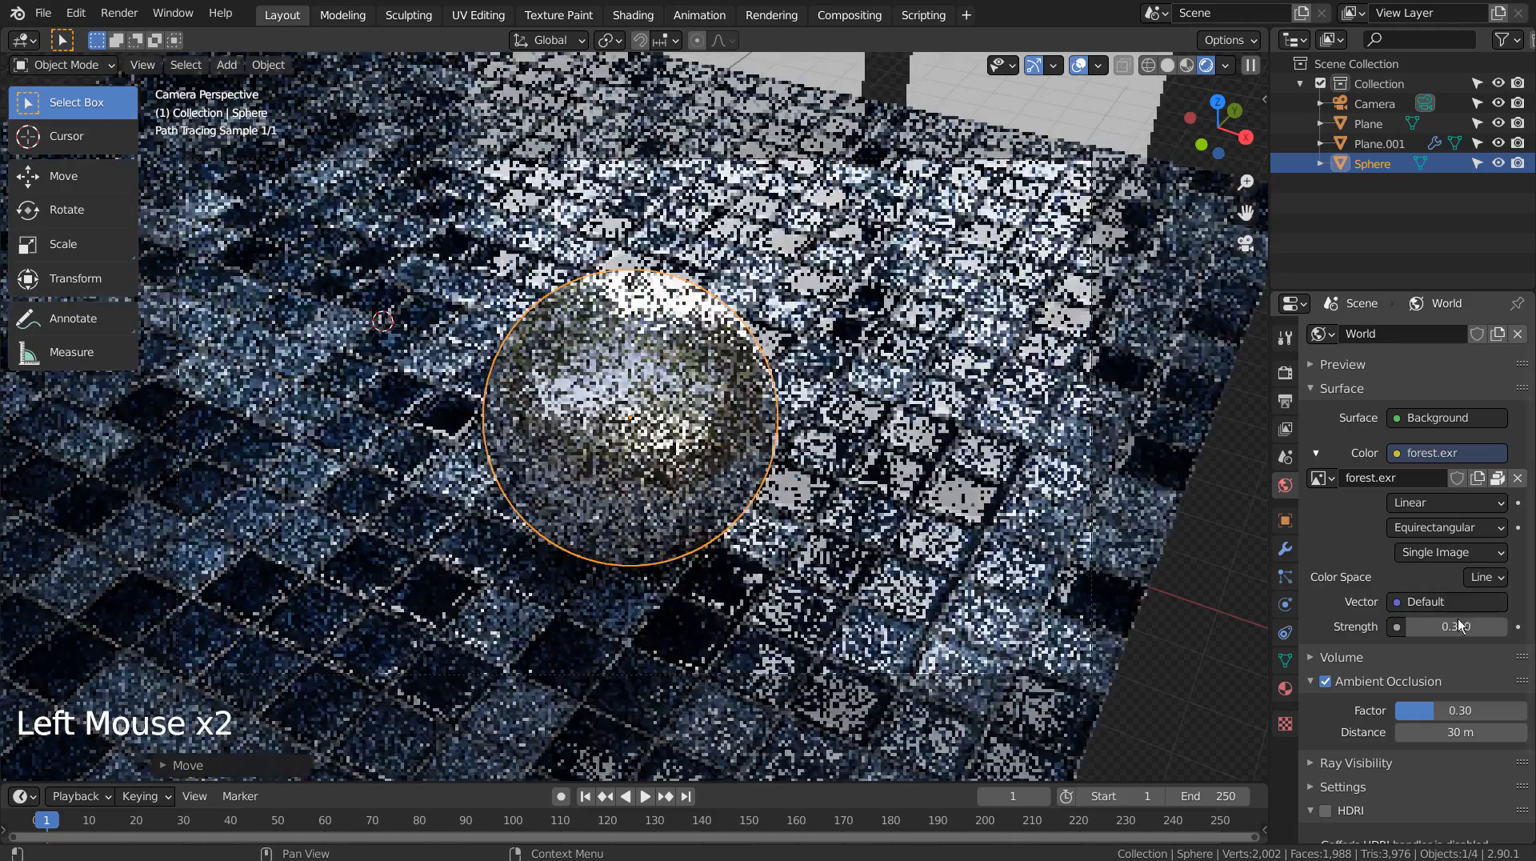
{"action": "left_click", "coordinate": [1456, 626]}
{"action": "type", "text": "1"}
{"action": "key", "text": "Return"}
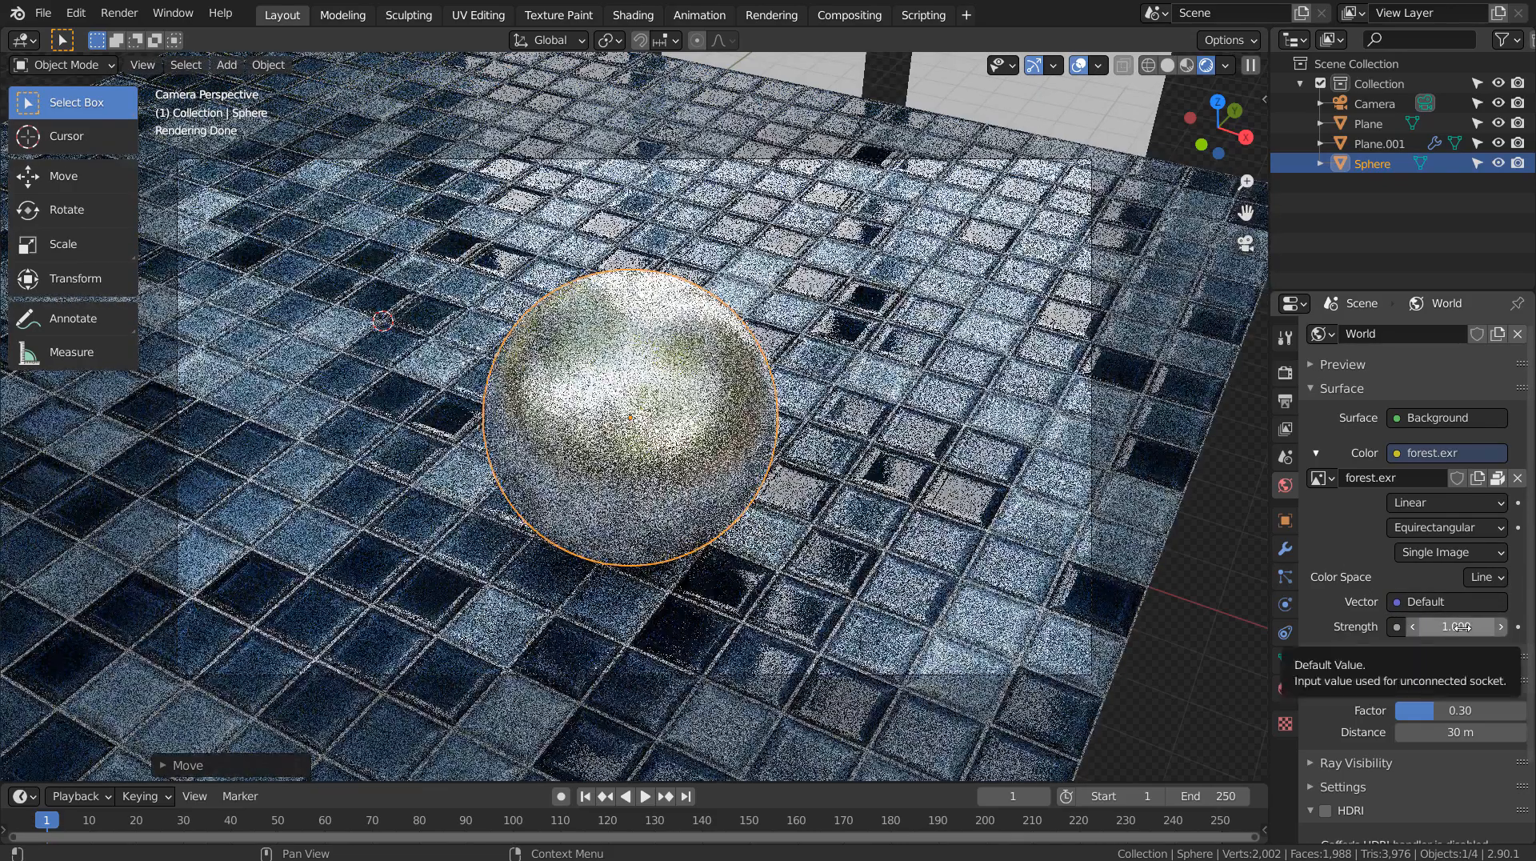
{"action": "left_click", "coordinate": [1463, 627]}
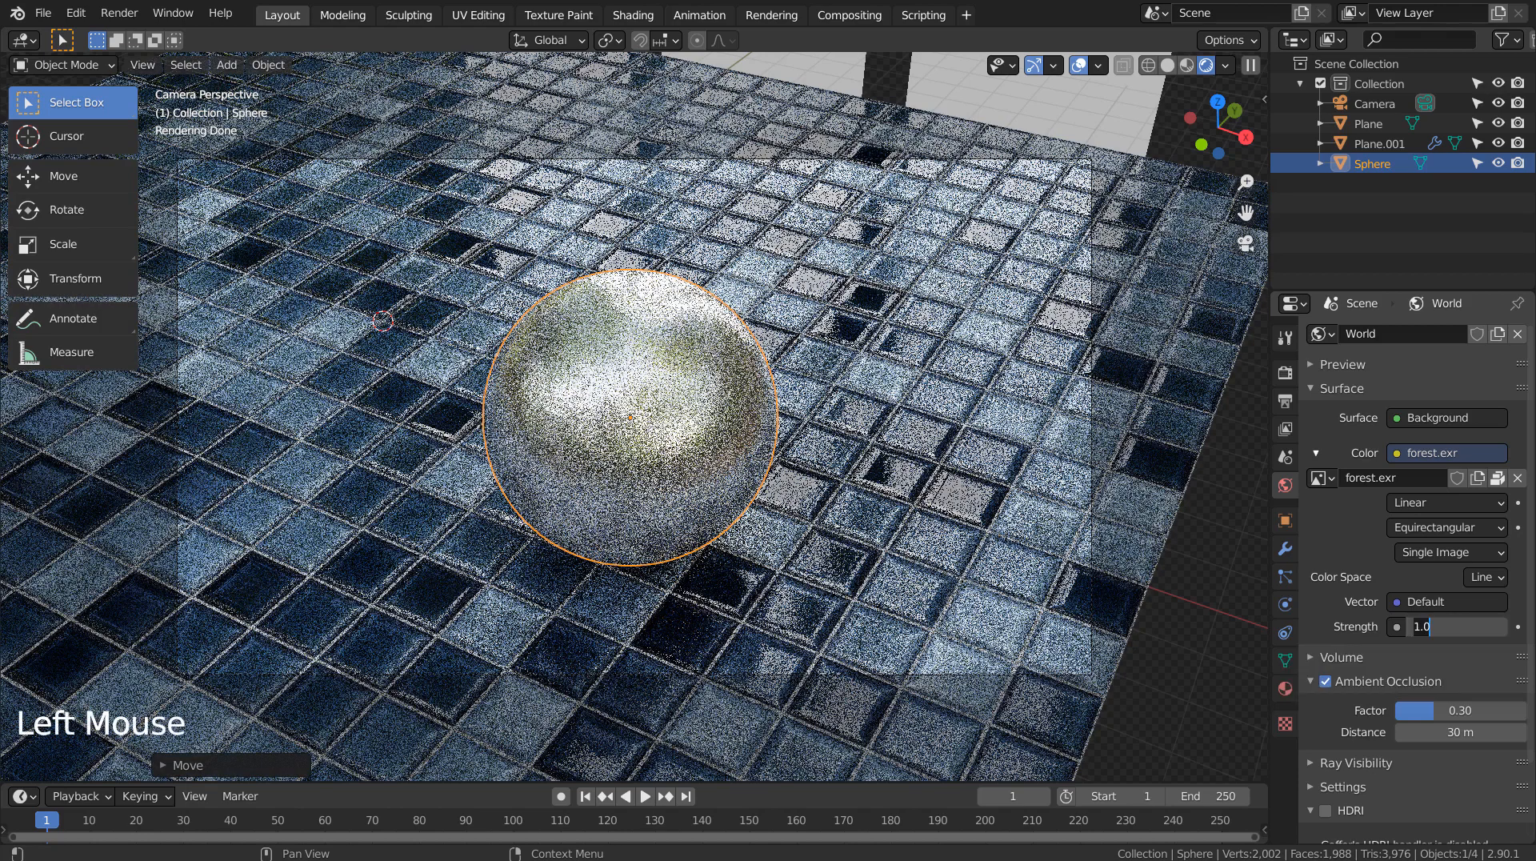
{"action": "type", "text": "2"}
{"action": "key", "text": "Return"}
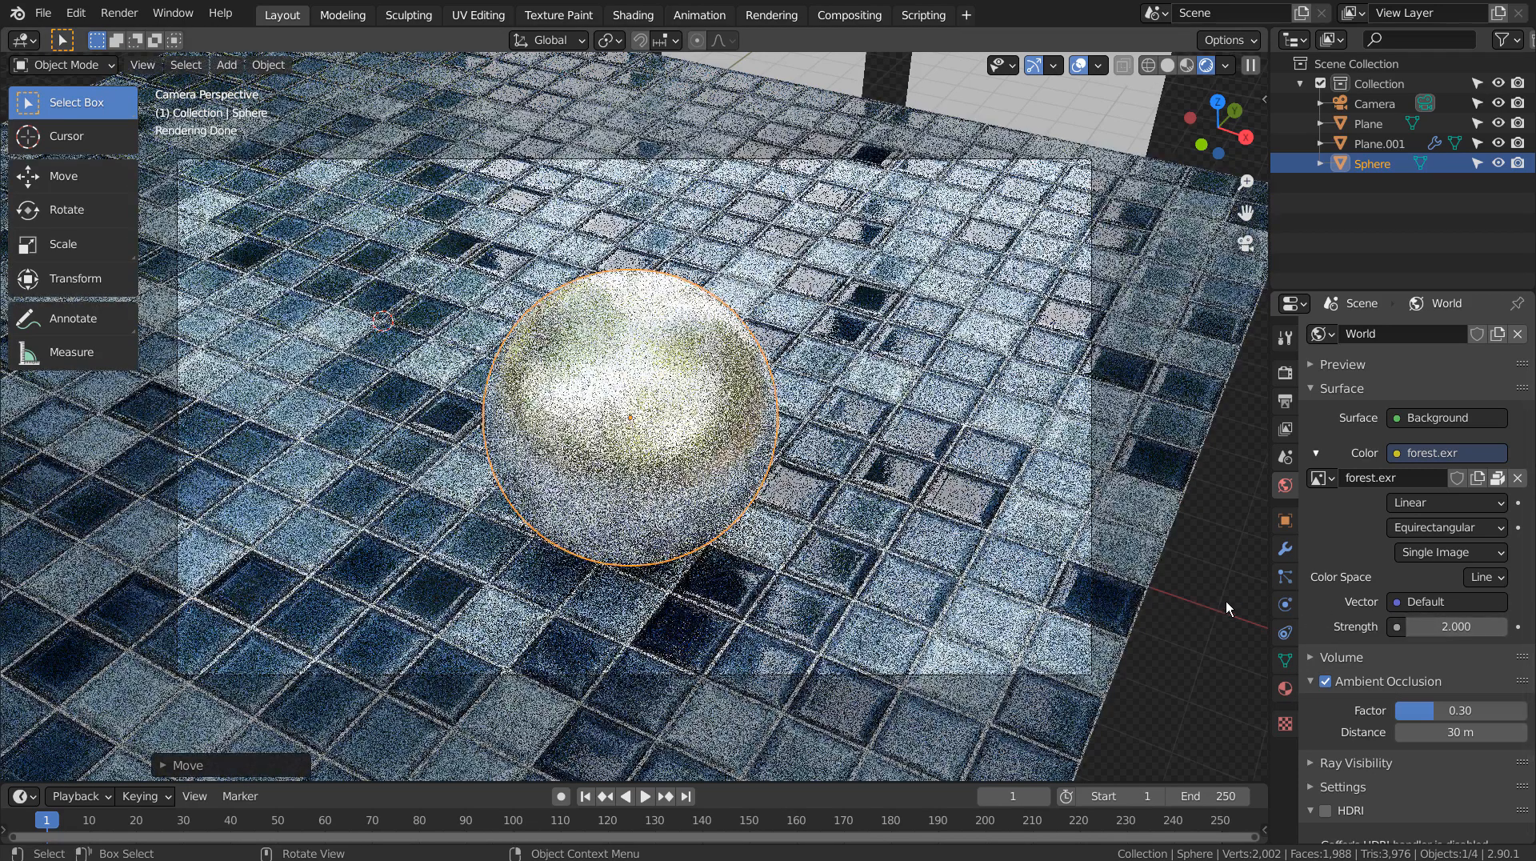
Set the Cycles viewport samples to 32.
{"action": "left_click", "coordinate": [1288, 382]}
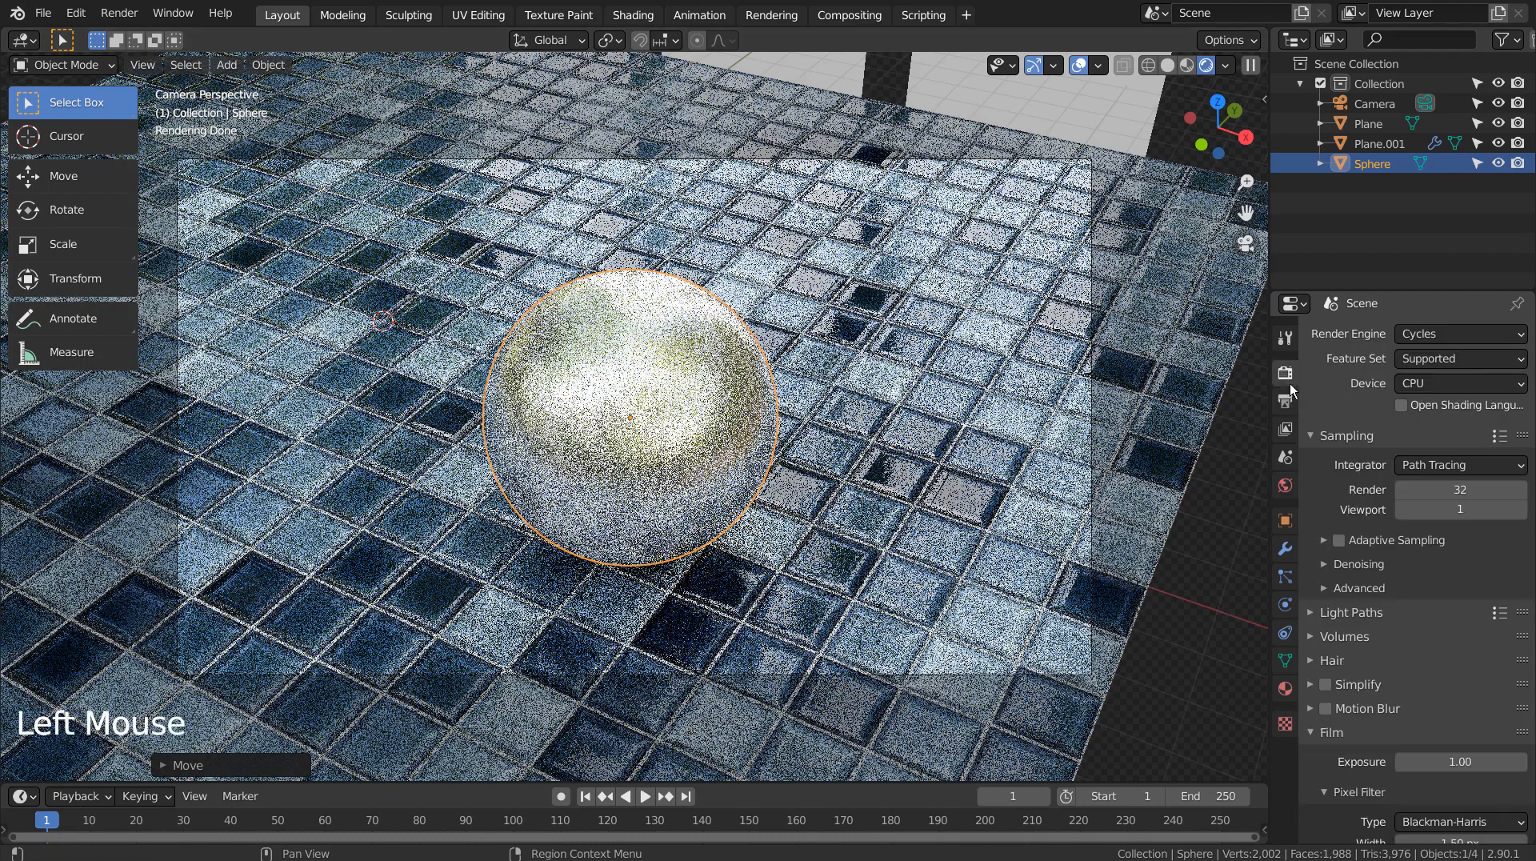
{"action": "double_click", "coordinate": [1460, 509]}
{"action": "type", "text": "32"}
{"action": "key", "text": "Return"}
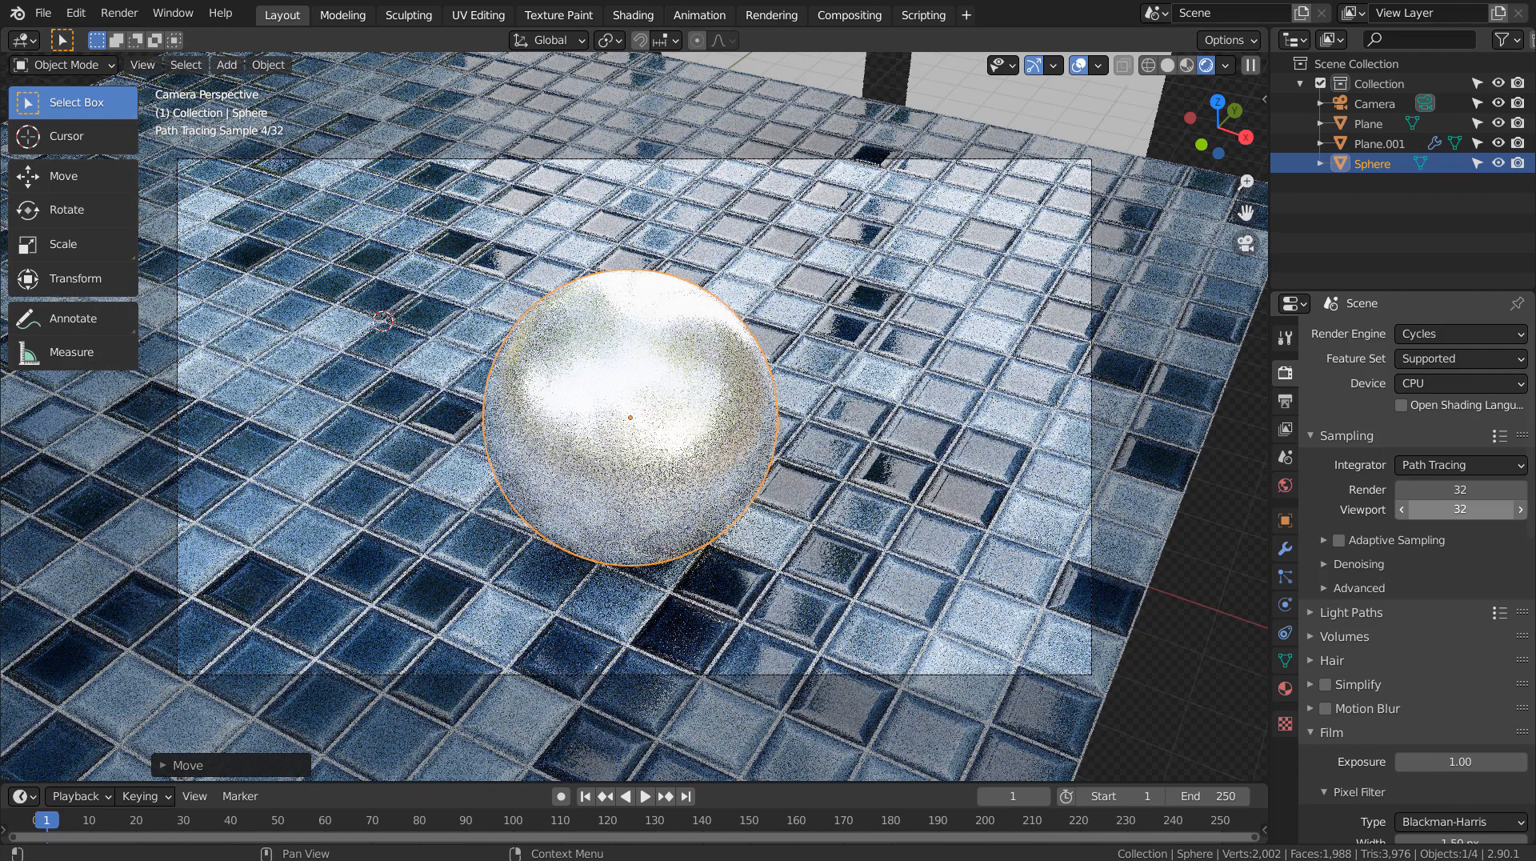
Set the strength of the forest.exr world background to 1.2.
{"action": "left_click", "coordinate": [1286, 485]}
{"action": "double_click", "coordinate": [1456, 626]}
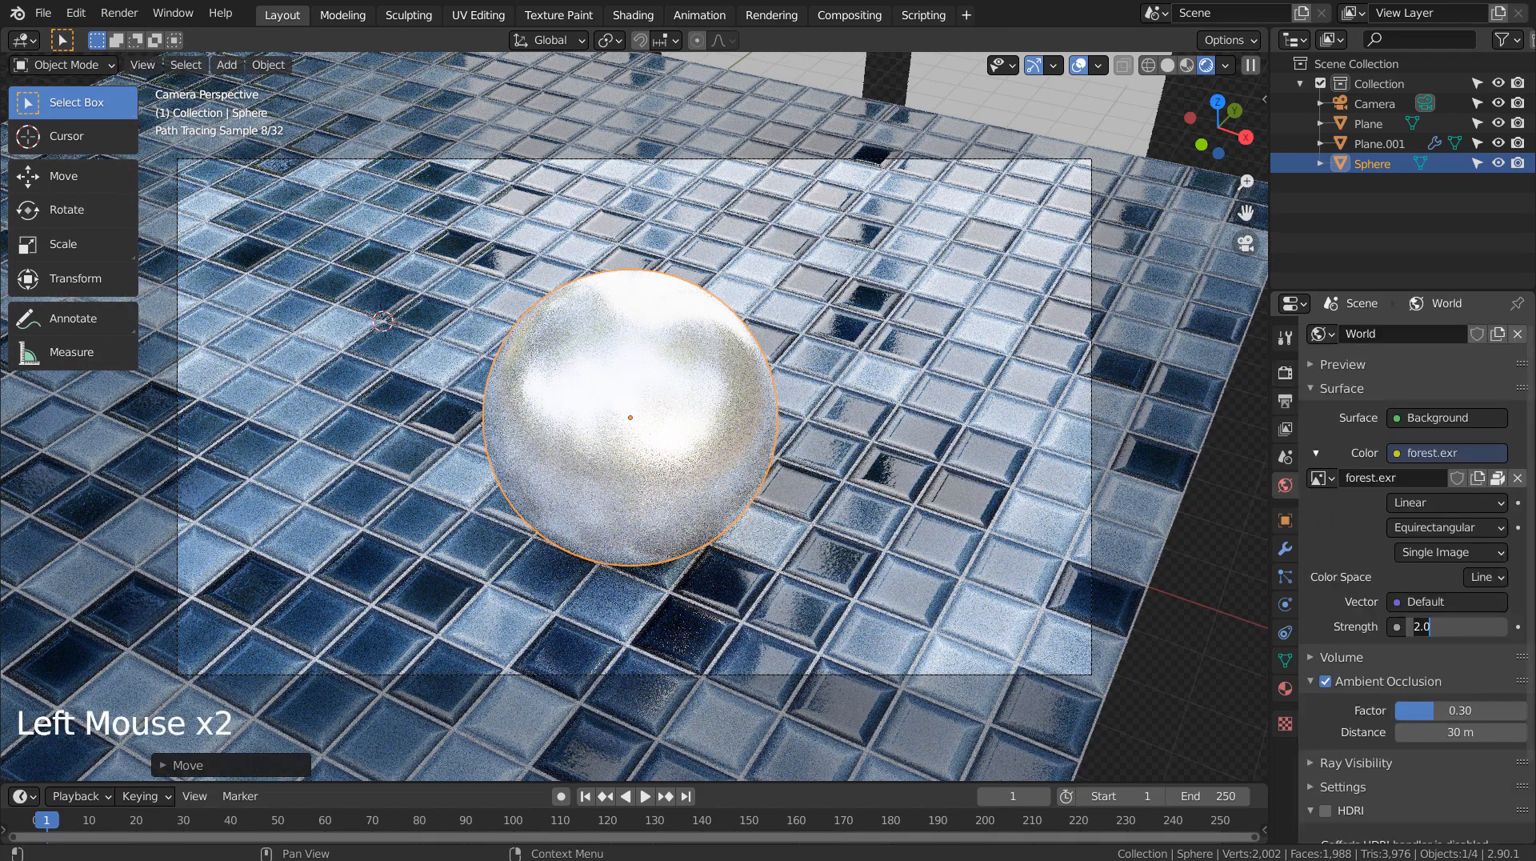
{"action": "type", "text": "1.2"}
{"action": "key", "text": "Return"}
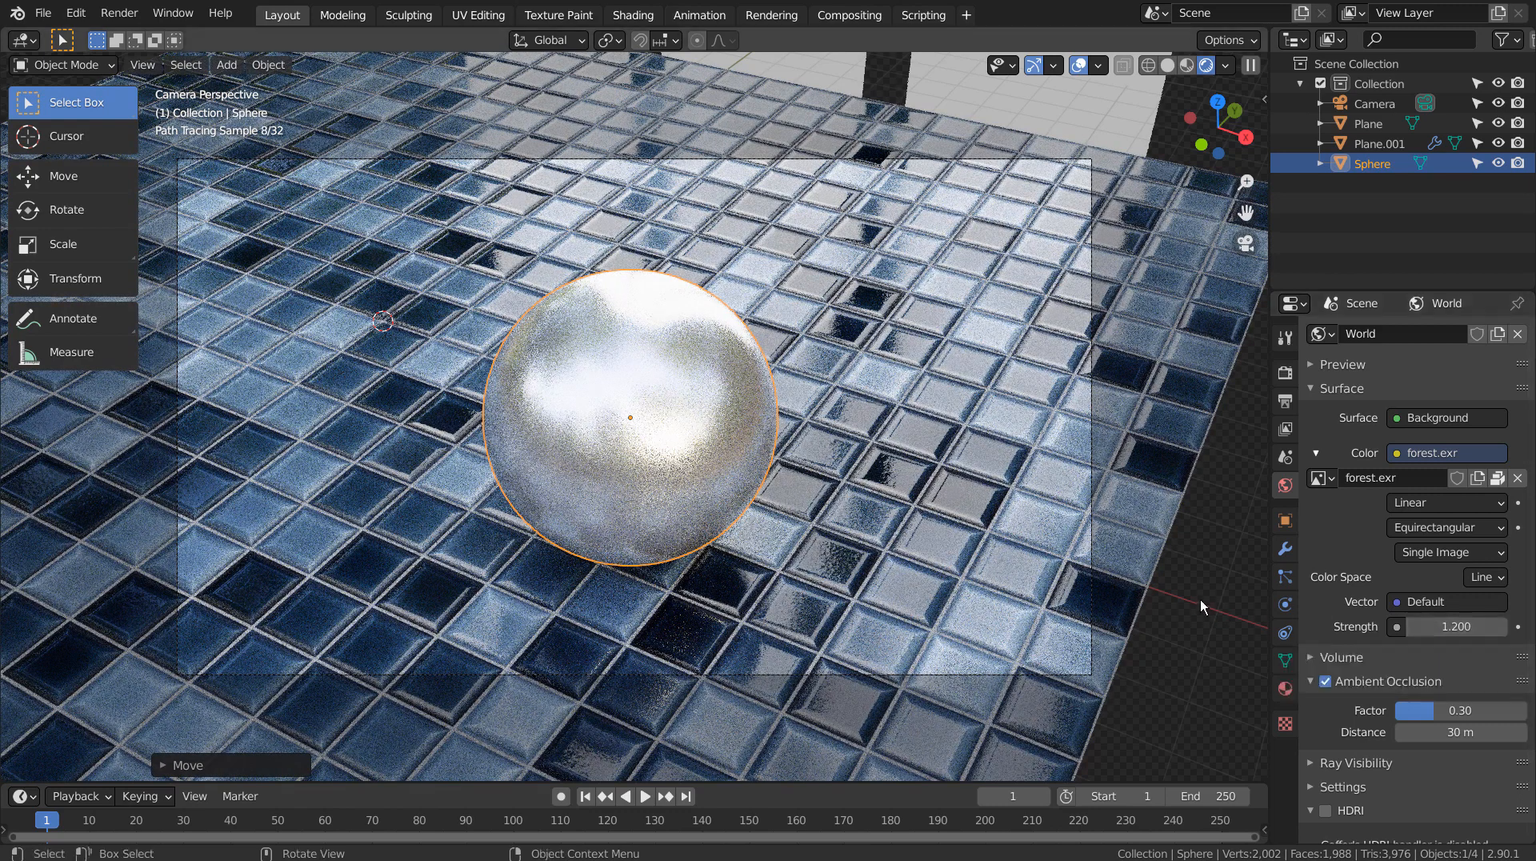
Deselect the sphere, return the viewport to solid shading and save the file.
{"action": "left_click", "coordinate": [1198, 502]}
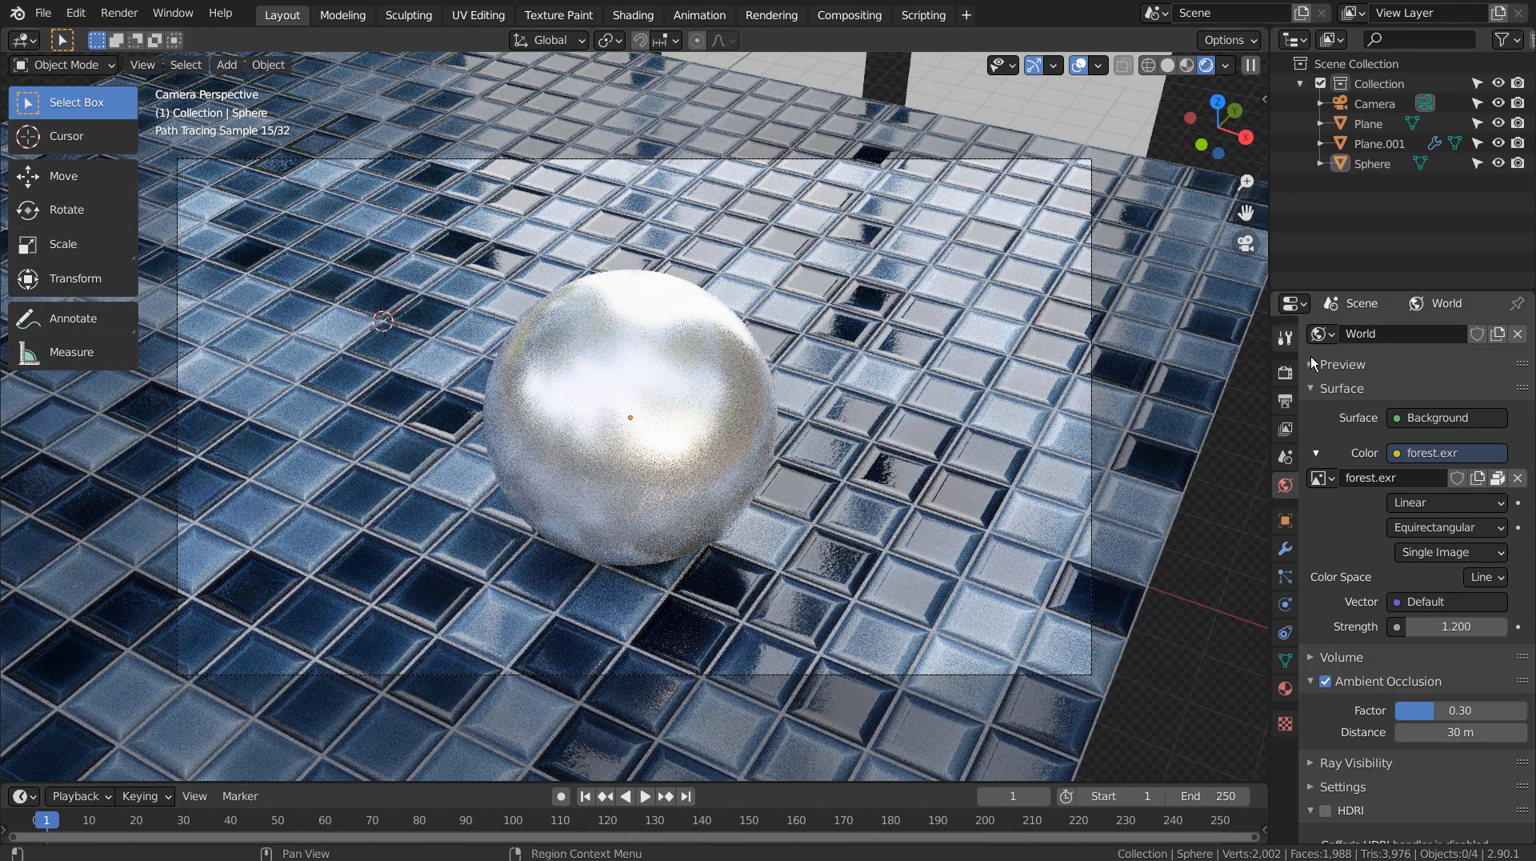
{"action": "left_click", "coordinate": [1167, 65]}
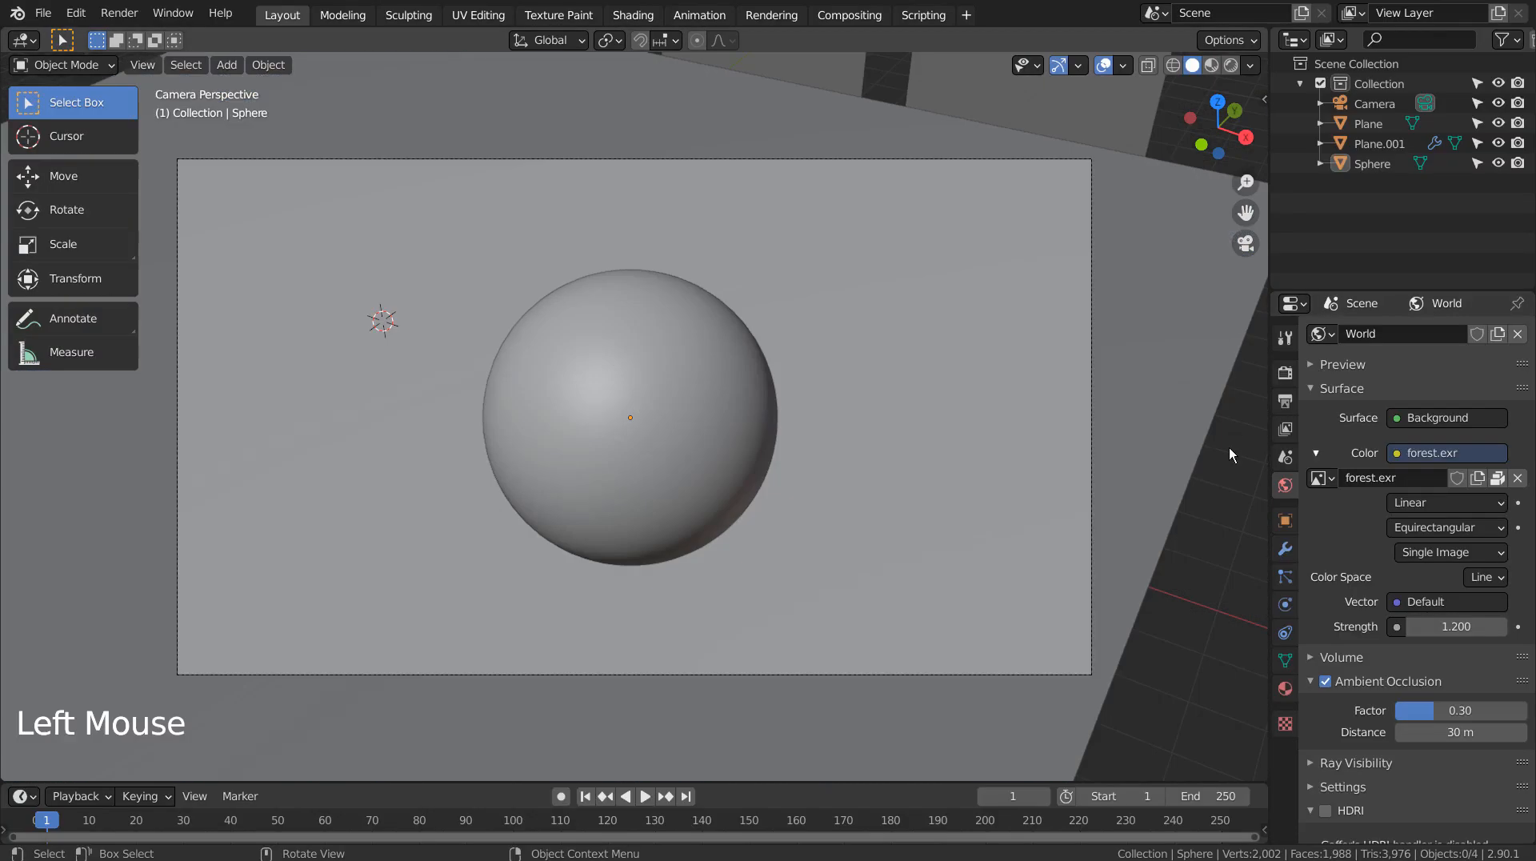
{"action": "left_click", "coordinate": [1238, 502]}
{"action": "key", "text": "ctrl+s"}
Render the frame again and display its View Layer image instead of the composite.
{"action": "key", "text": "F12"}
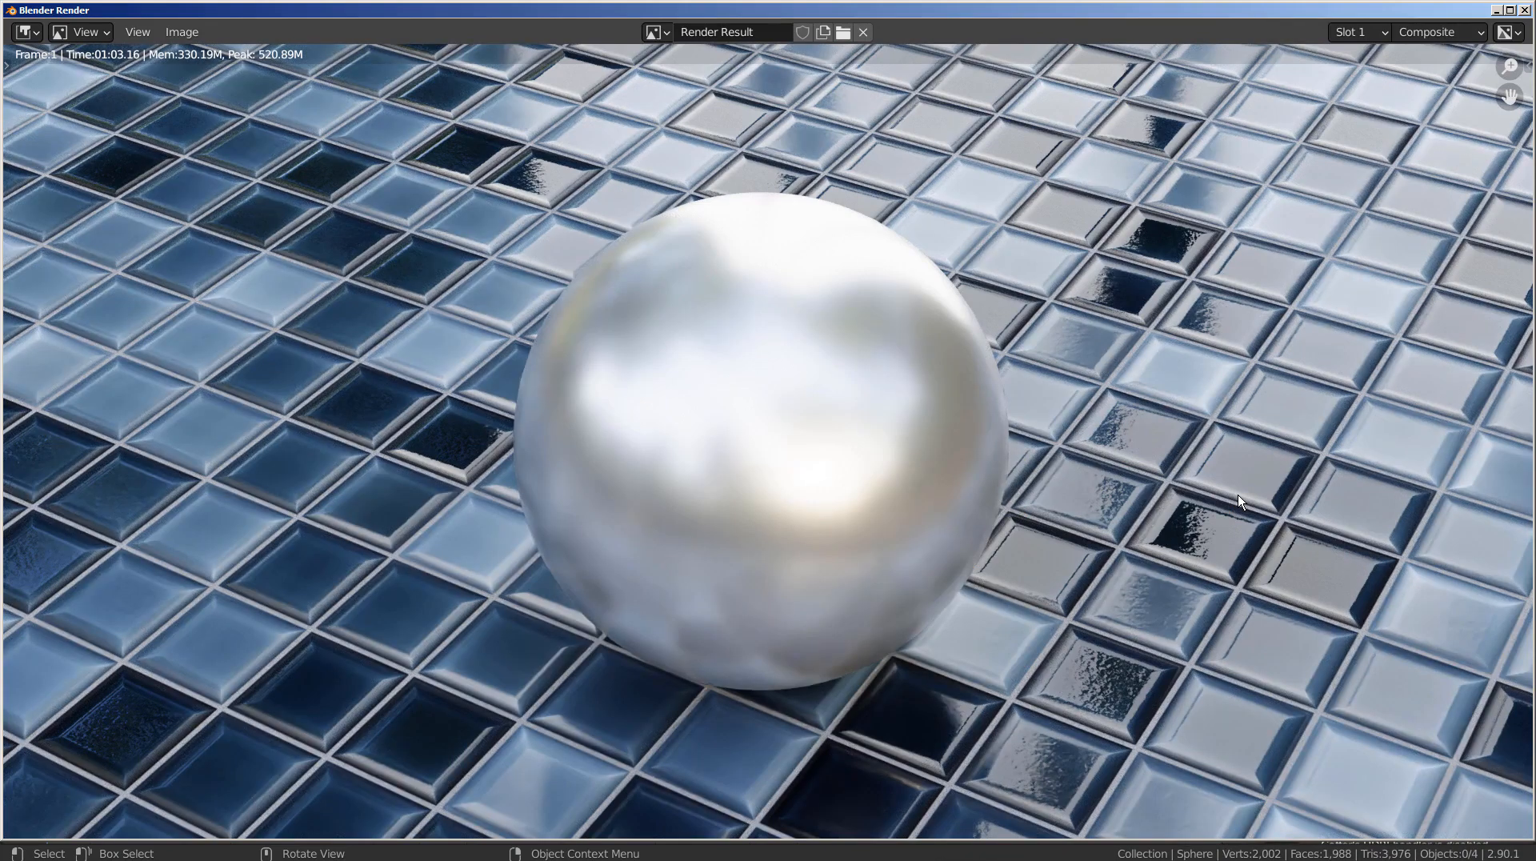
{"action": "left_click", "coordinate": [1424, 36]}
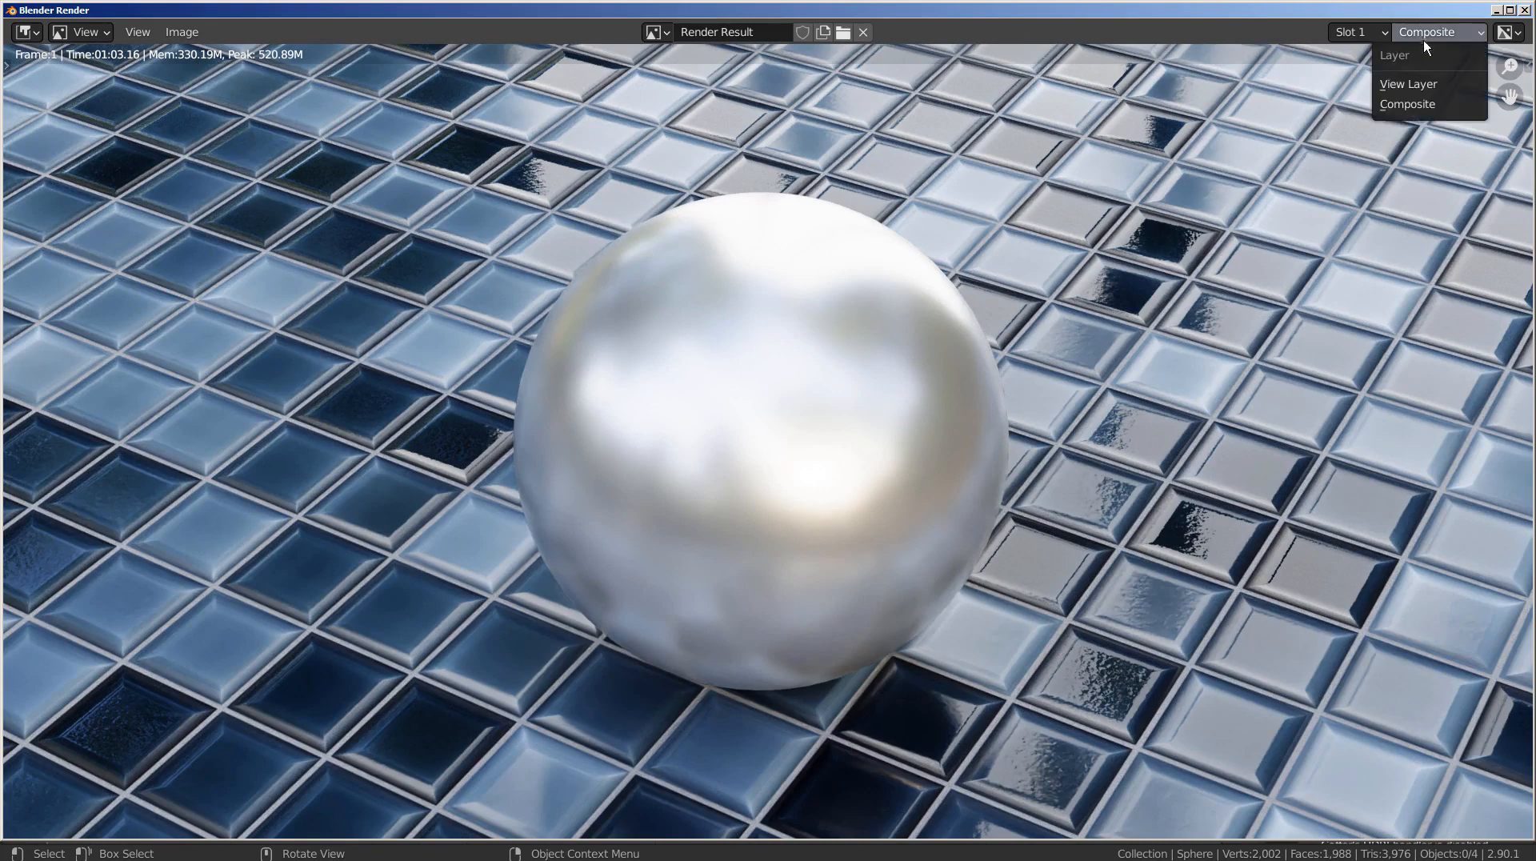
{"action": "left_click", "coordinate": [1424, 79]}
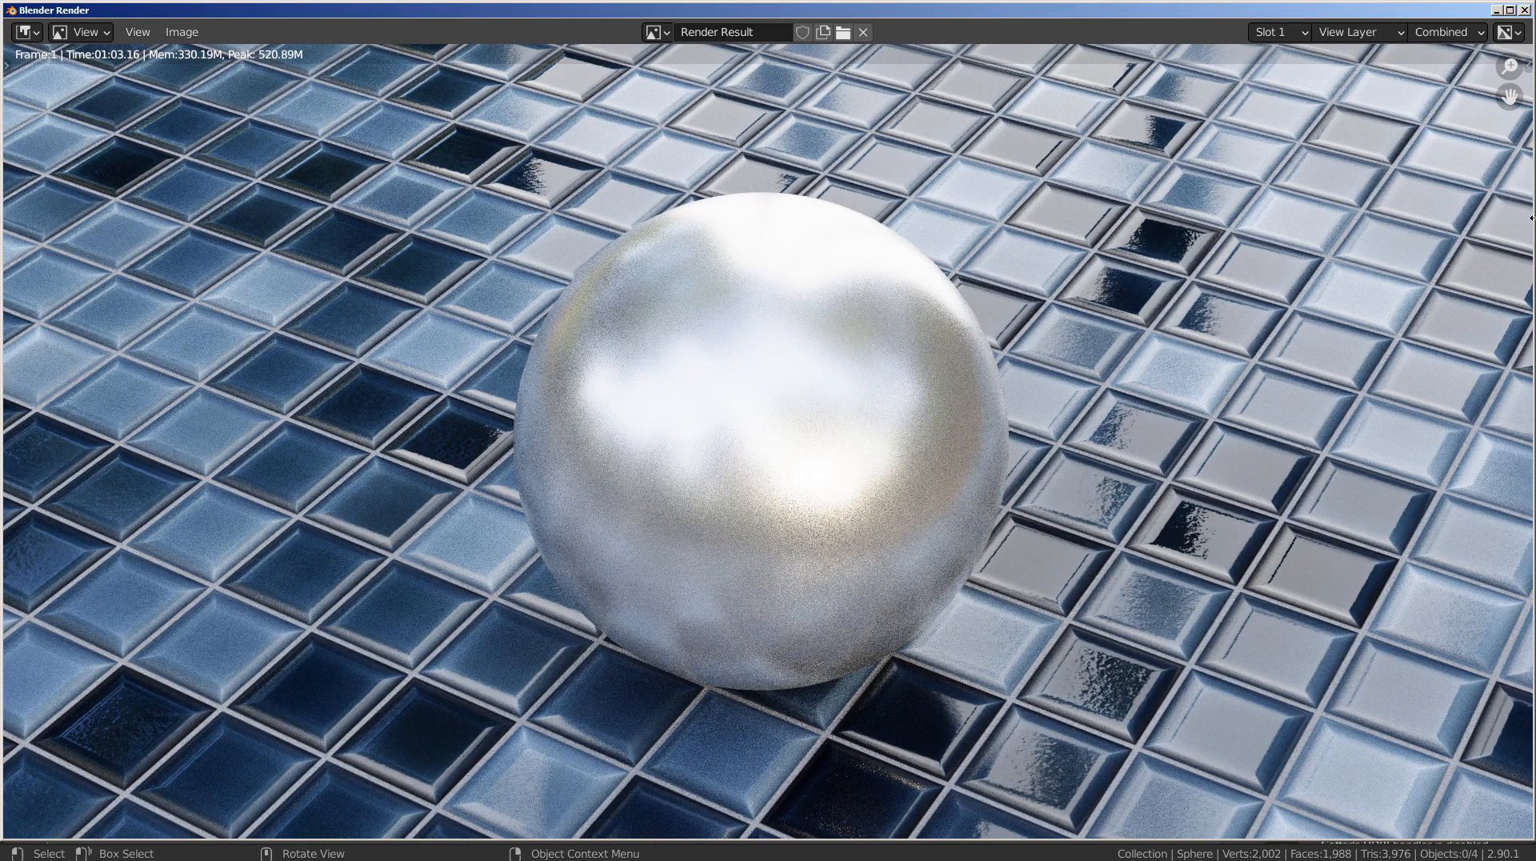